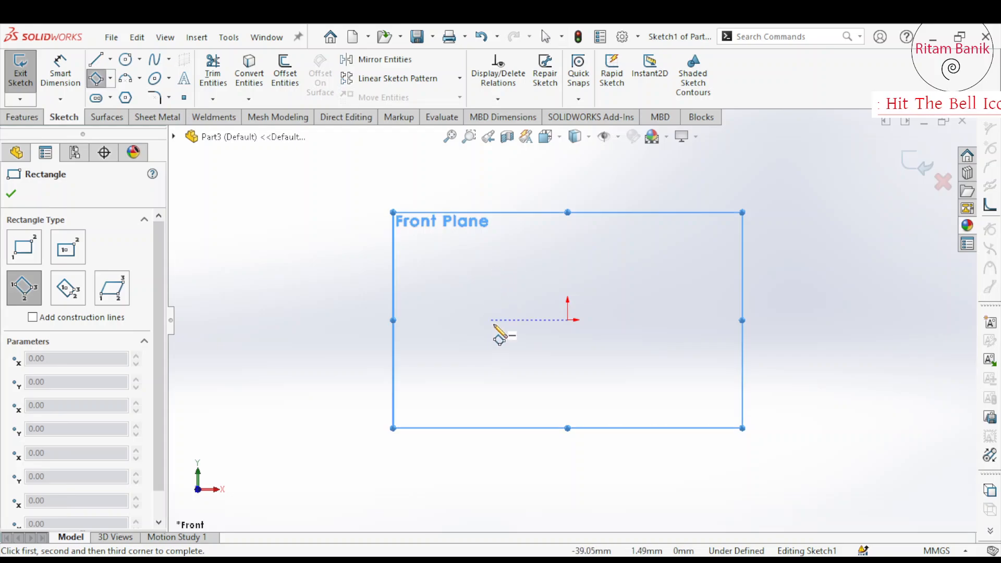
# Sketch a tilted three-point corner rectangle about 106 by 73 mm around the origin on the Front Plane.
pyautogui.click(479, 246)
pyautogui.click(581, 368)
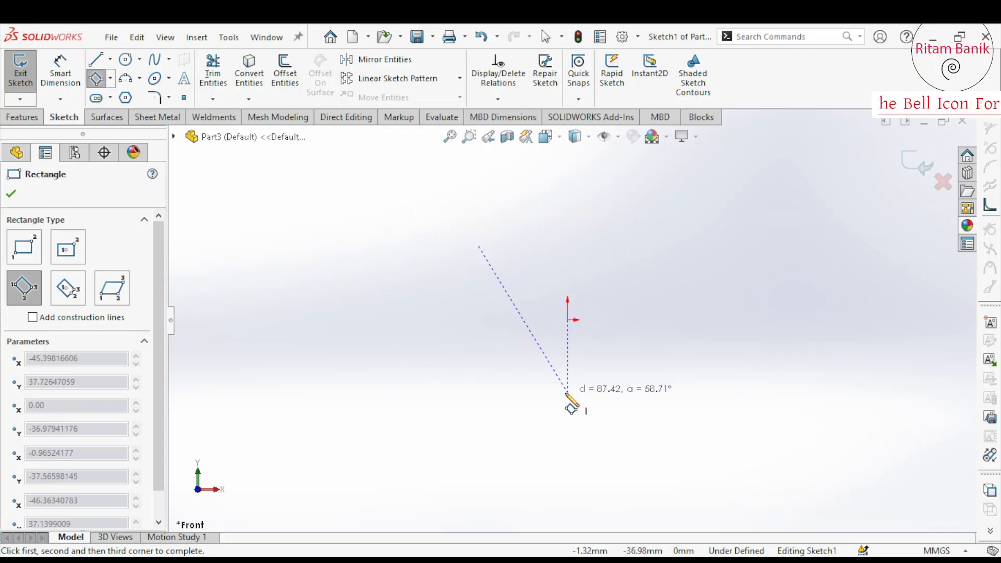
pyautogui.click(598, 417)
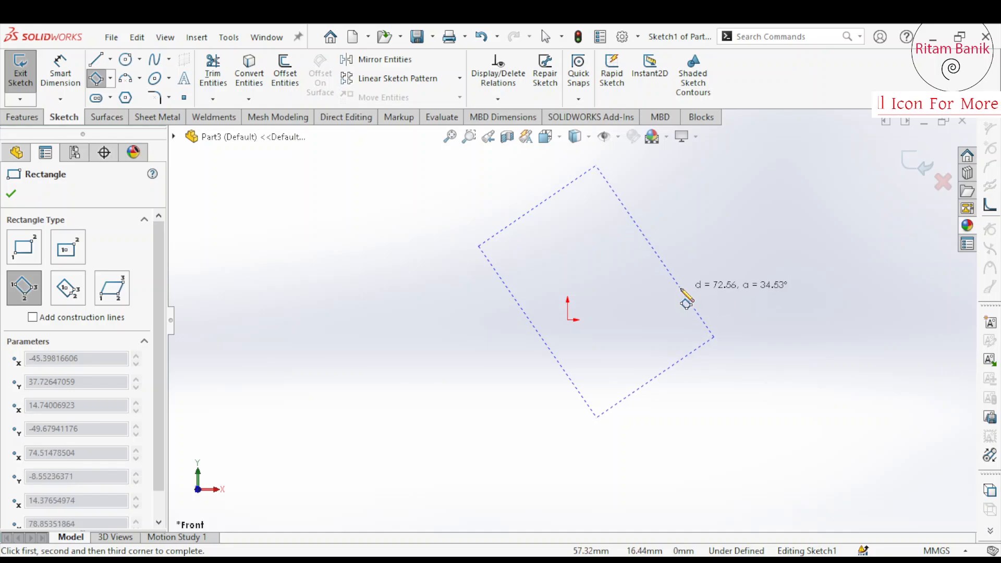
pyautogui.click(686, 299)
pyautogui.press('Escape')
# Draw a construction centerline from the rectangle's top corner to its bottom corner.
pyautogui.click(110, 59)
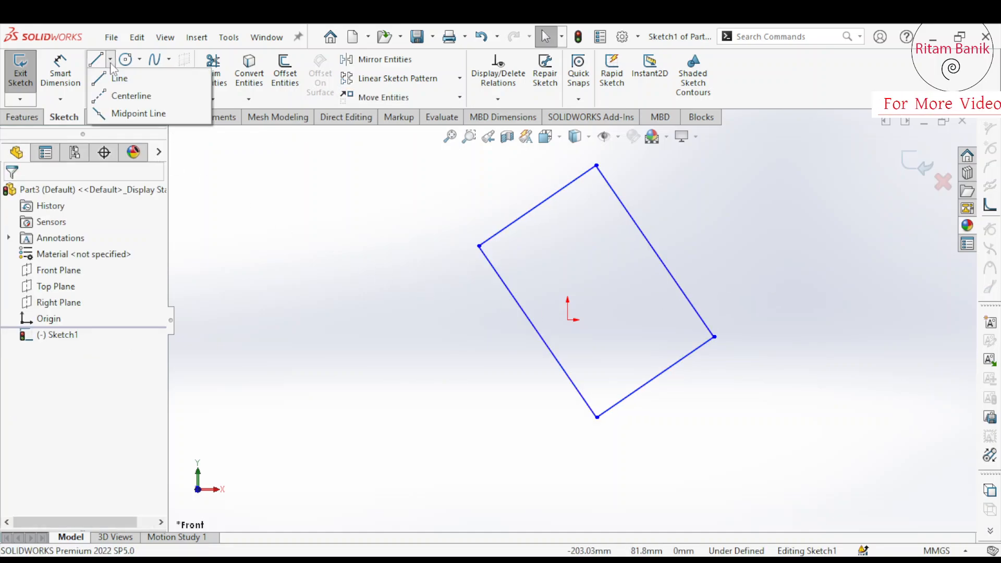
pyautogui.click(128, 93)
pyautogui.click(597, 166)
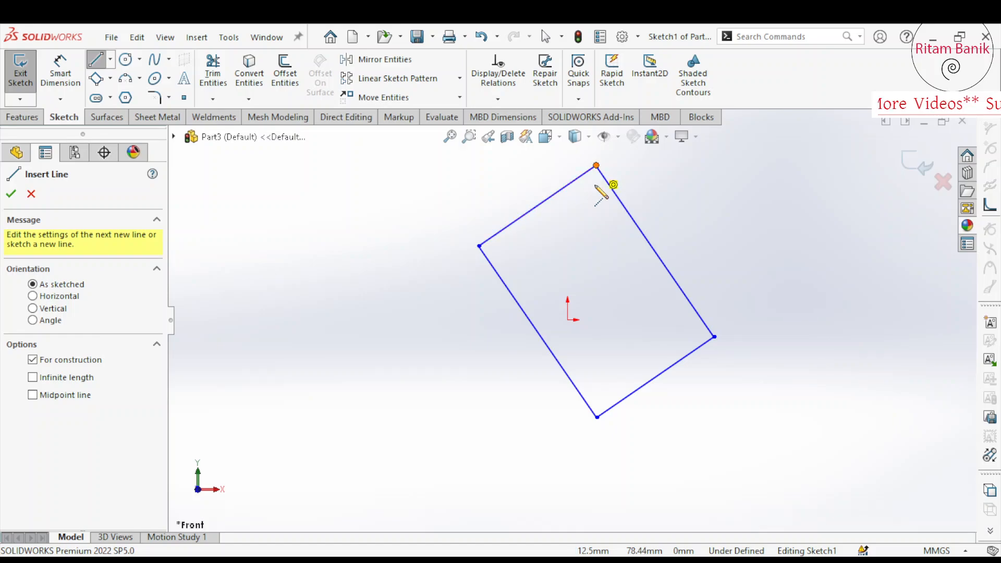
pyautogui.click(597, 417)
pyautogui.press('Escape')
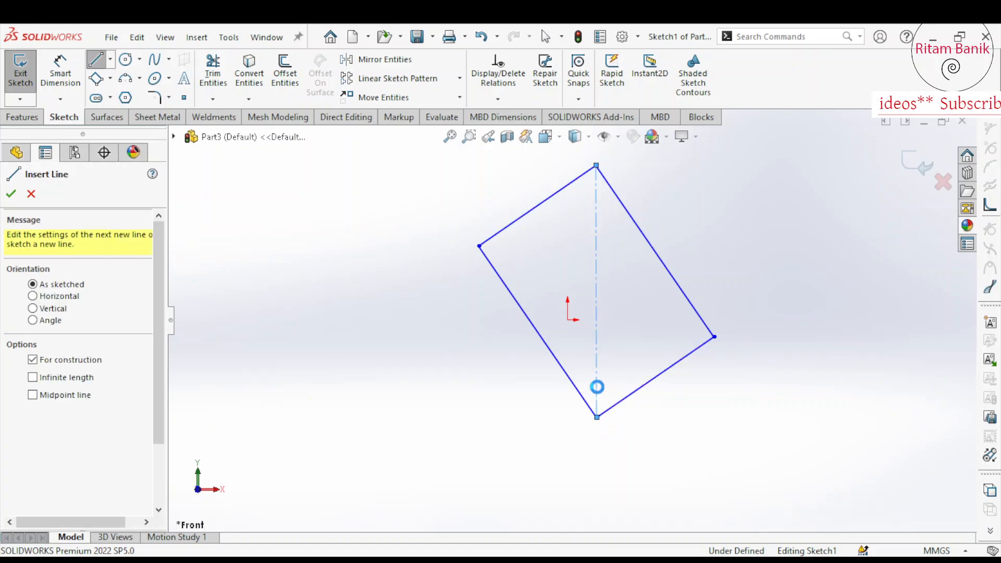
pyautogui.press('Escape')
# Add a Midpoint relation between the diagonal centerline and the origin.
pyautogui.click(598, 334)
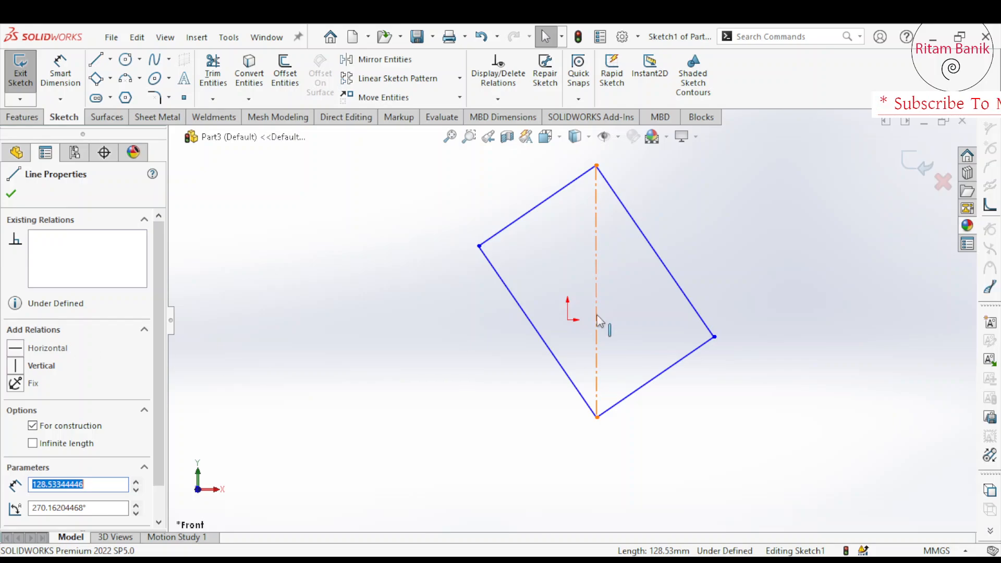
pyautogui.click(645, 316)
pyautogui.click(596, 318)
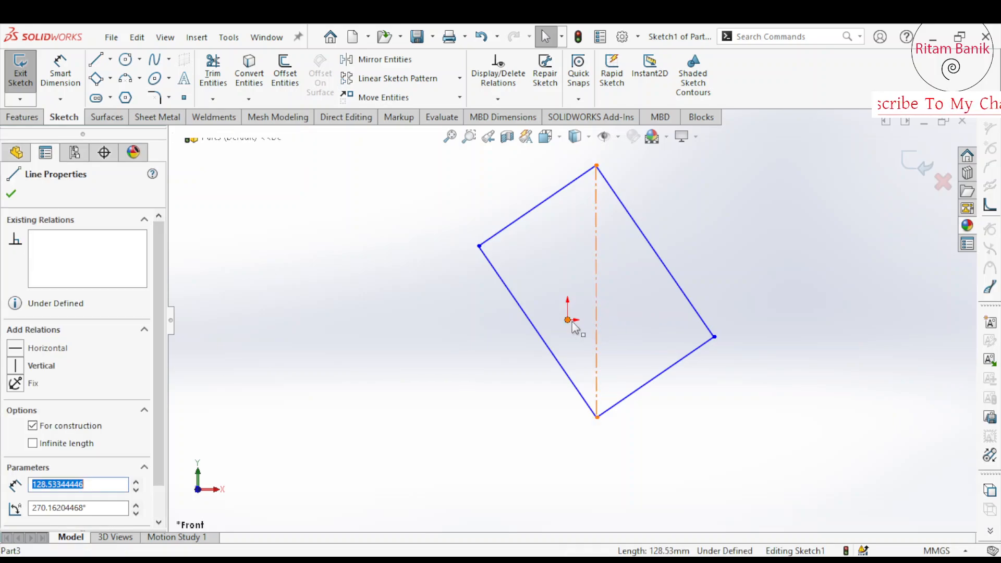
pyautogui.keyDown('ctrl'); pyautogui.click(568, 320); pyautogui.keyUp('ctrl')
pyautogui.click(14, 433)
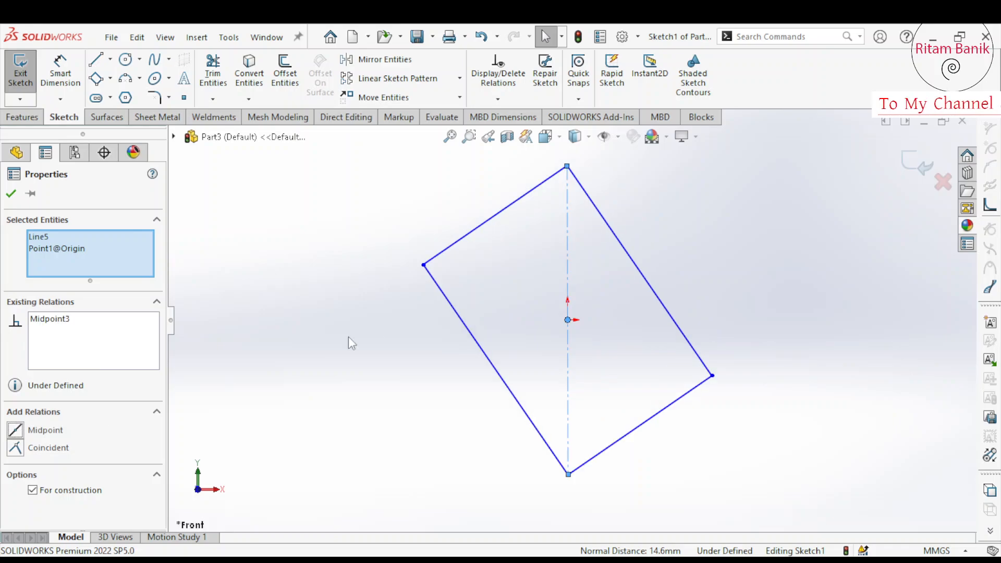
pyautogui.click(347, 342)
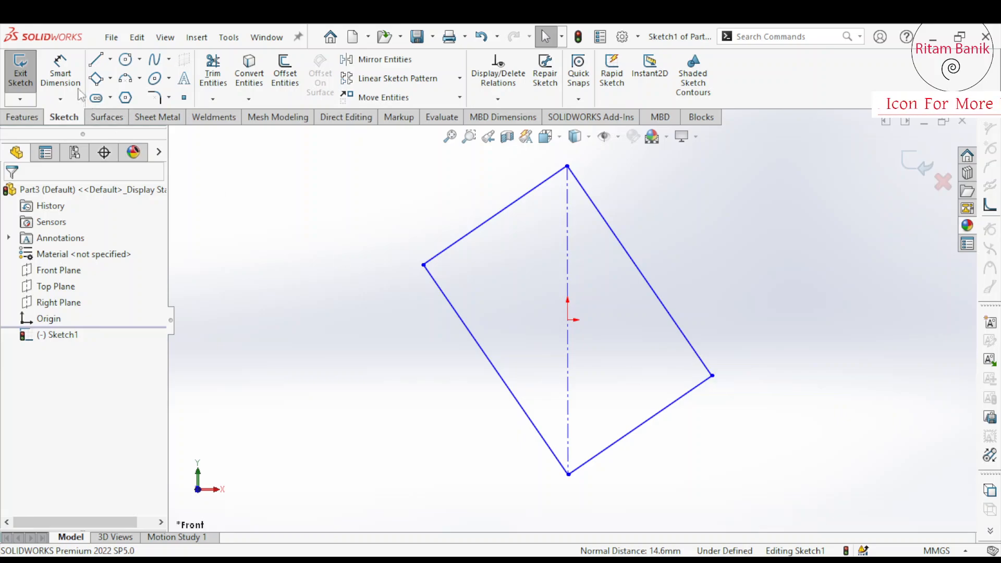
# Dimension the vertical distance between the rectangle's top and left corners as 25 mm.
pyautogui.click(68, 76)
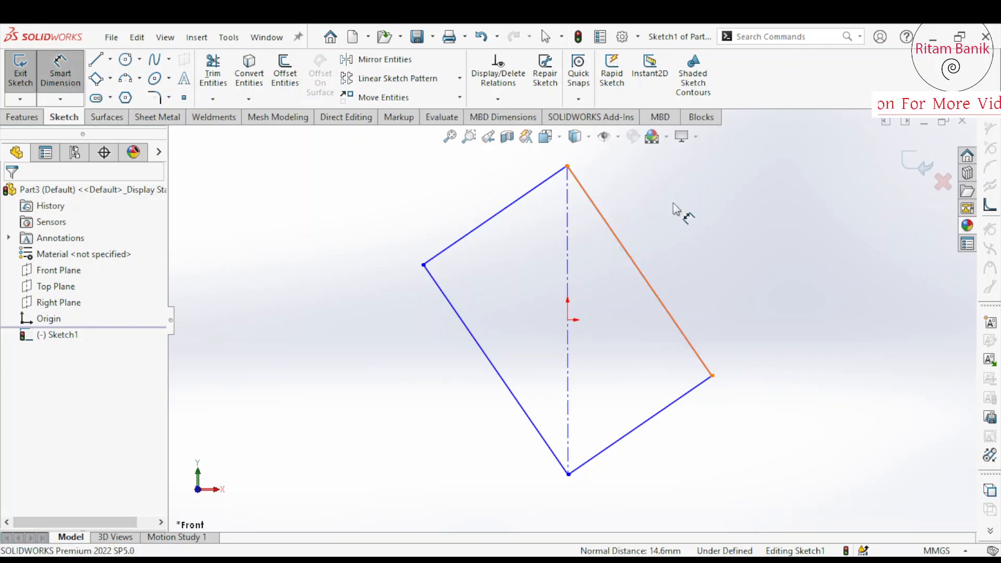
pyautogui.click(568, 166)
pyautogui.click(424, 265)
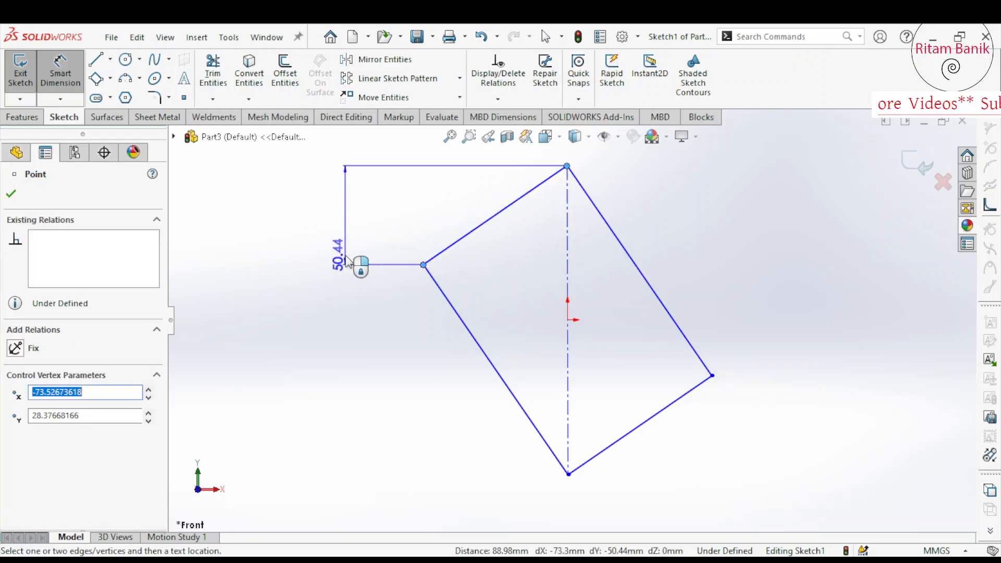
pyautogui.click(347, 259)
pyautogui.write('25')
pyautogui.press('Return')
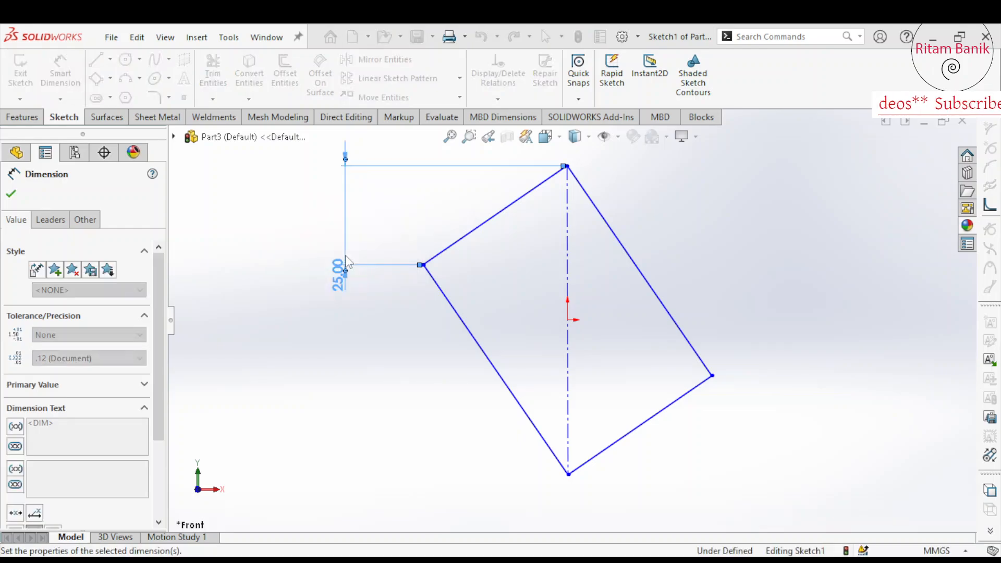
# Dimension the vertical distance from the origin to the rectangle's bottom corner as 25 mm.
pyautogui.click(568, 321)
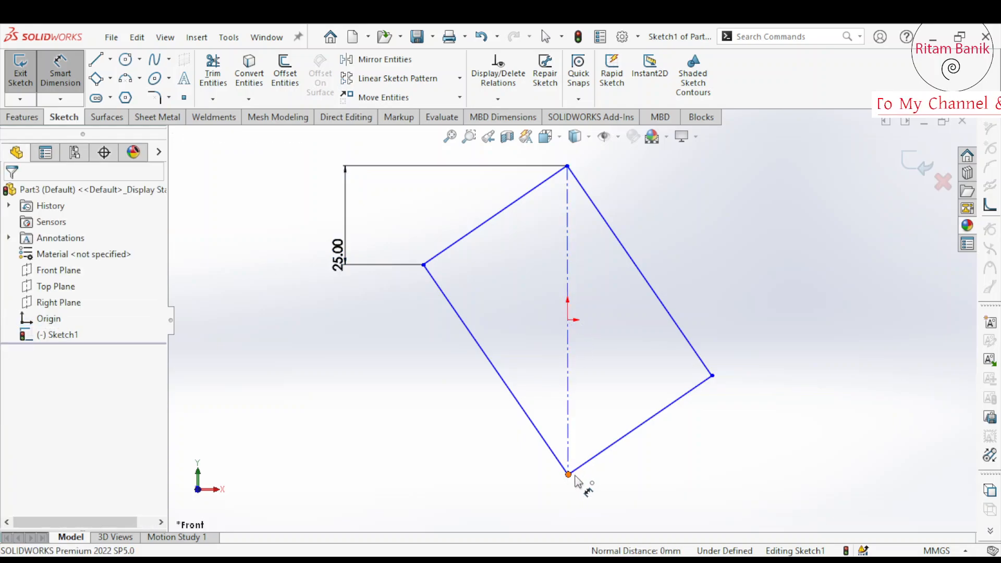
pyautogui.click(568, 320)
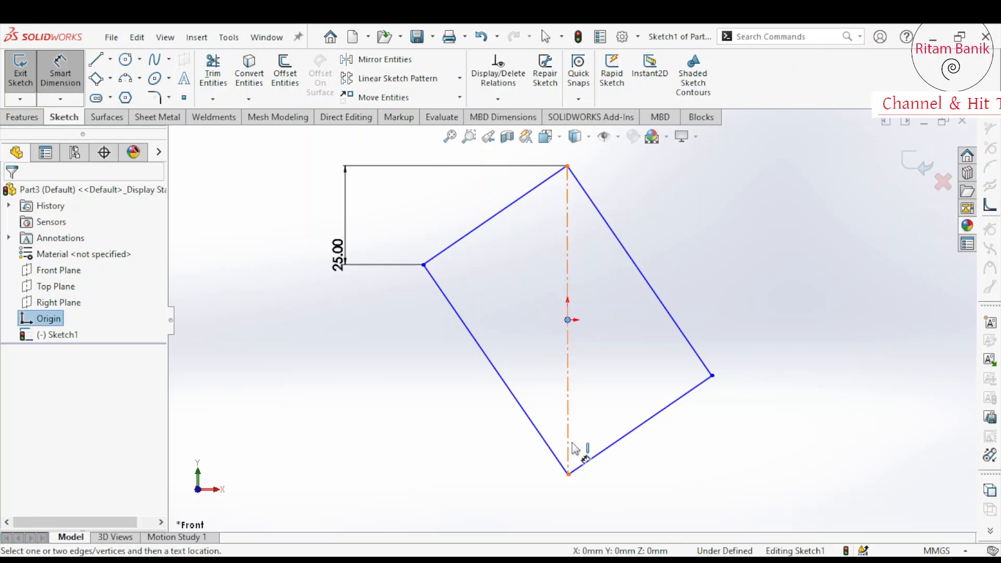
pyautogui.click(568, 474)
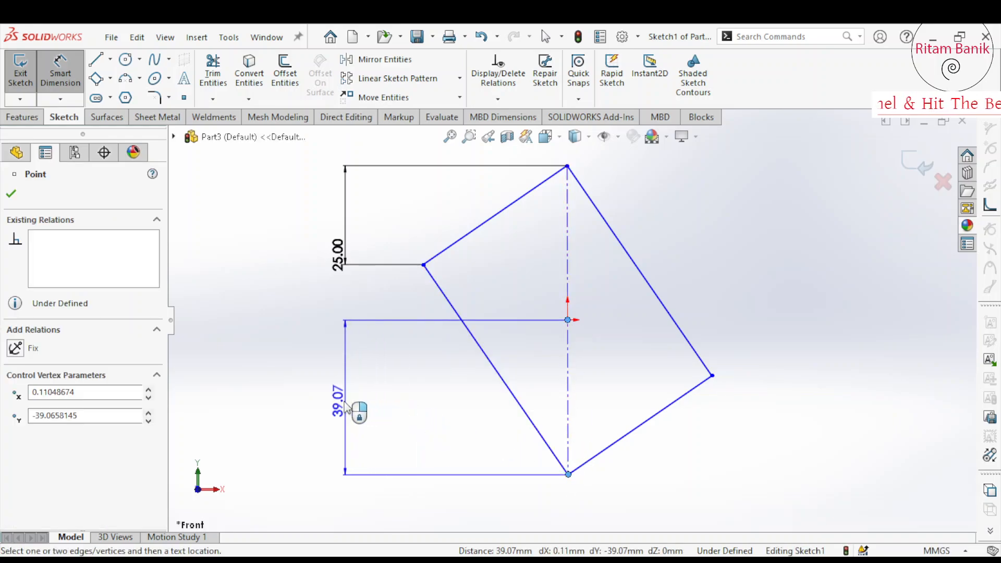
pyautogui.click(343, 402)
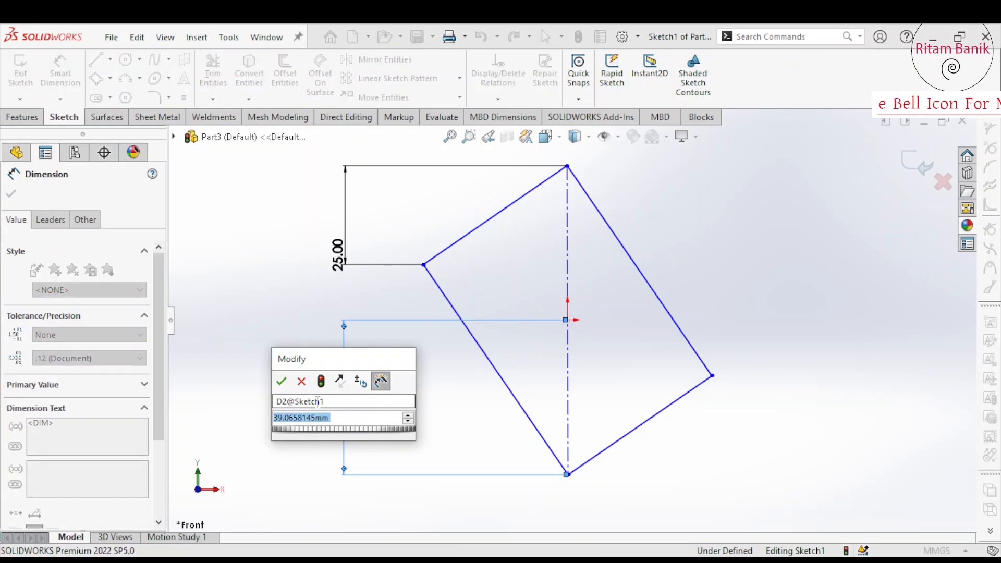
pyautogui.write('25')
pyautogui.press('Return')
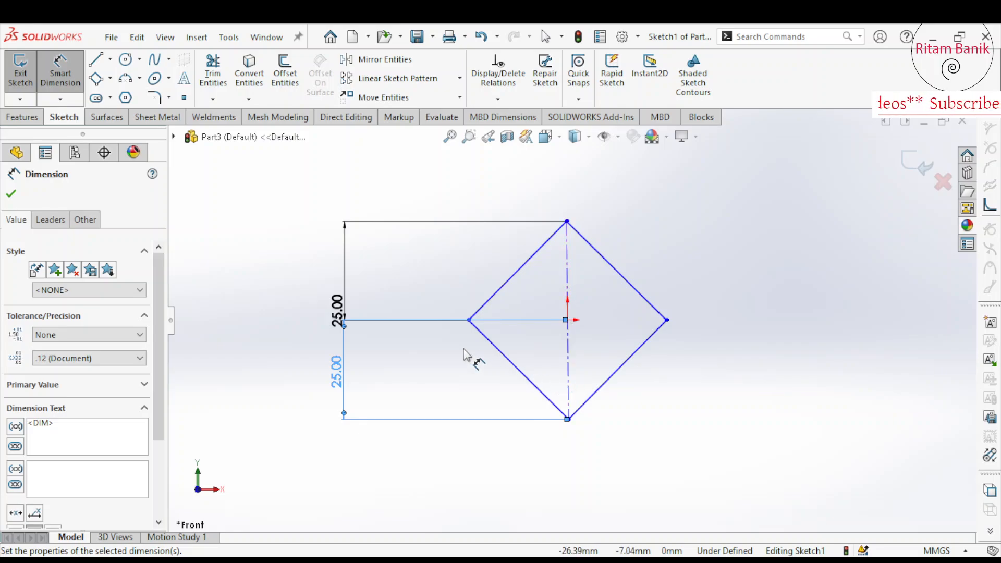
# Sketch two concentric circles centred on the origin, about 76 mm and 65 mm in diameter.
pyautogui.click(125, 60)
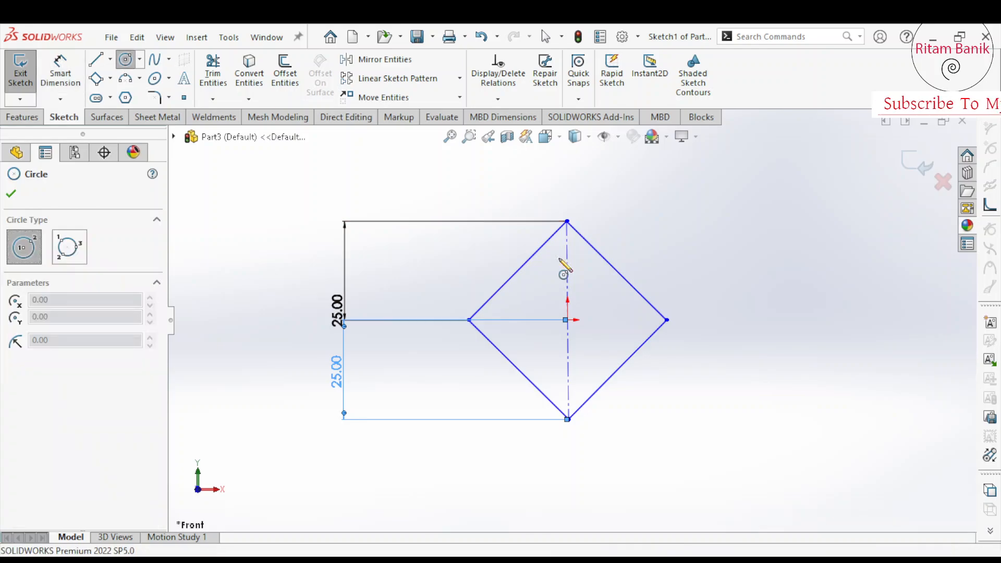
pyautogui.click(567, 320)
pyautogui.click(708, 377)
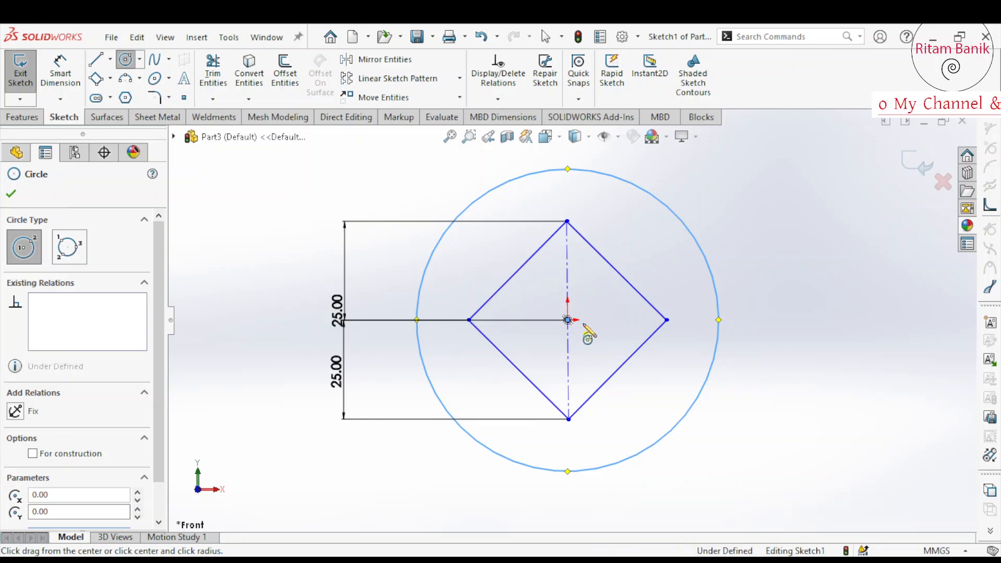
pyautogui.click(568, 320)
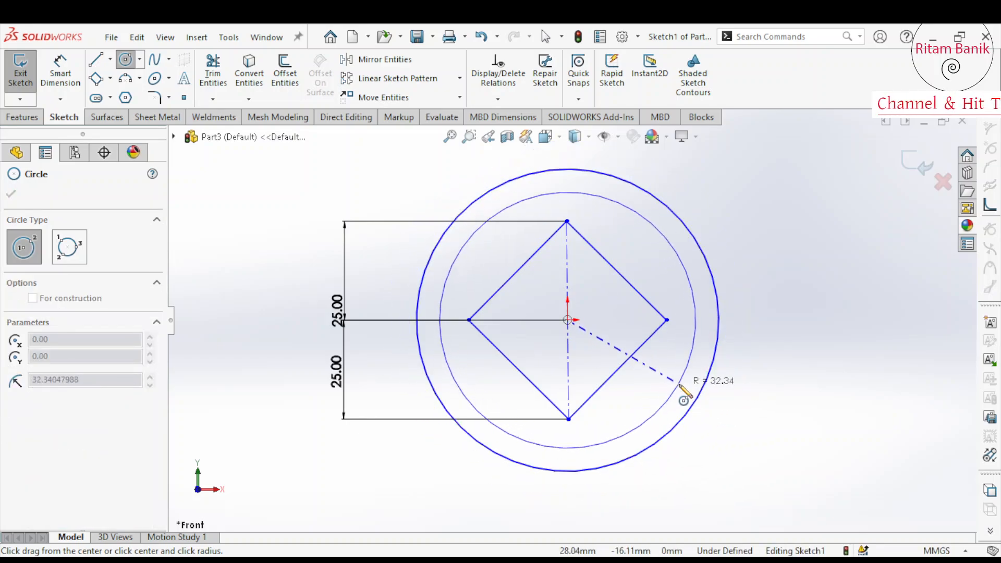
pyautogui.click(673, 394)
pyautogui.press('Escape')
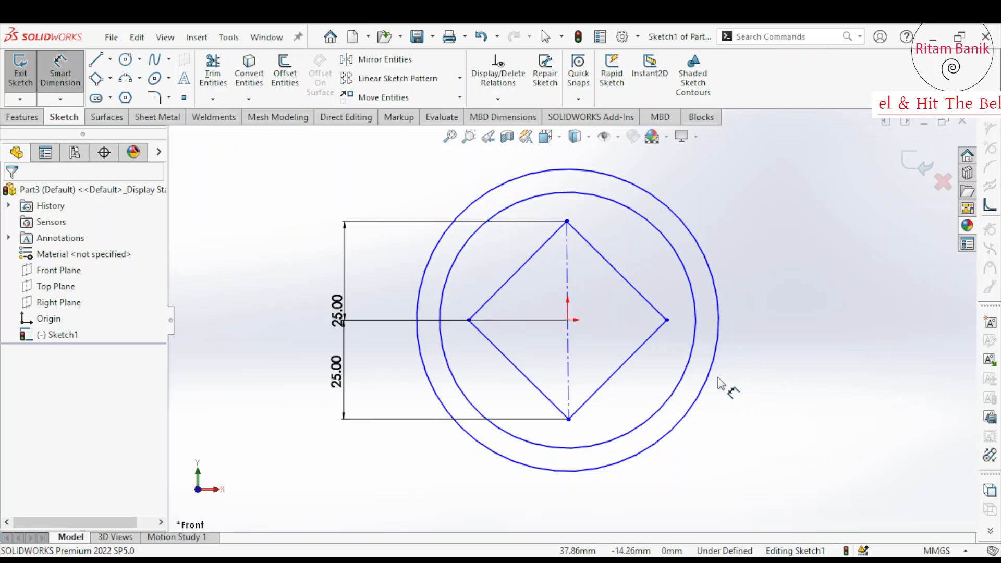
# Dimension the outer circle with a diameter of 60 mm.
pyautogui.click(718, 384)
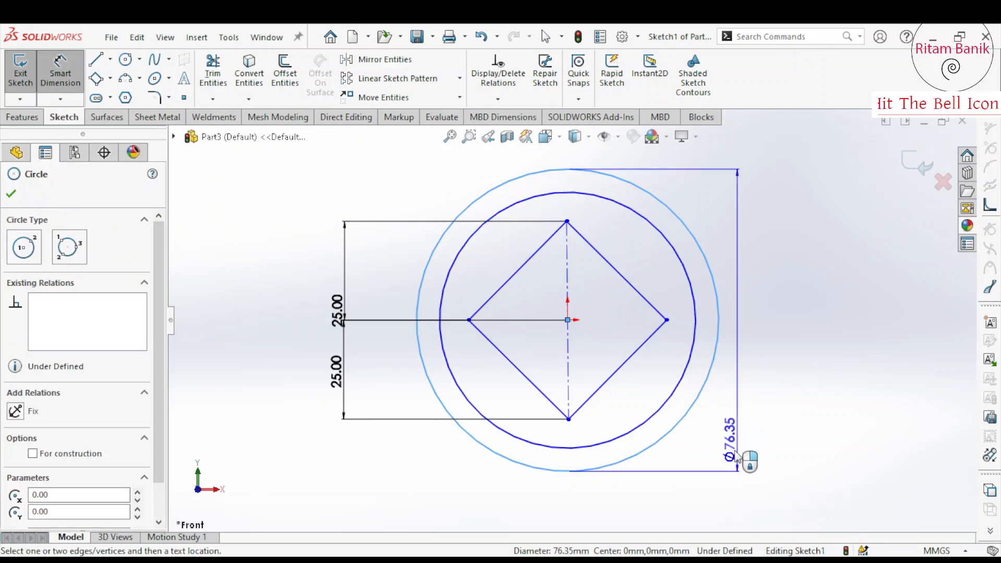
pyautogui.click(718, 472)
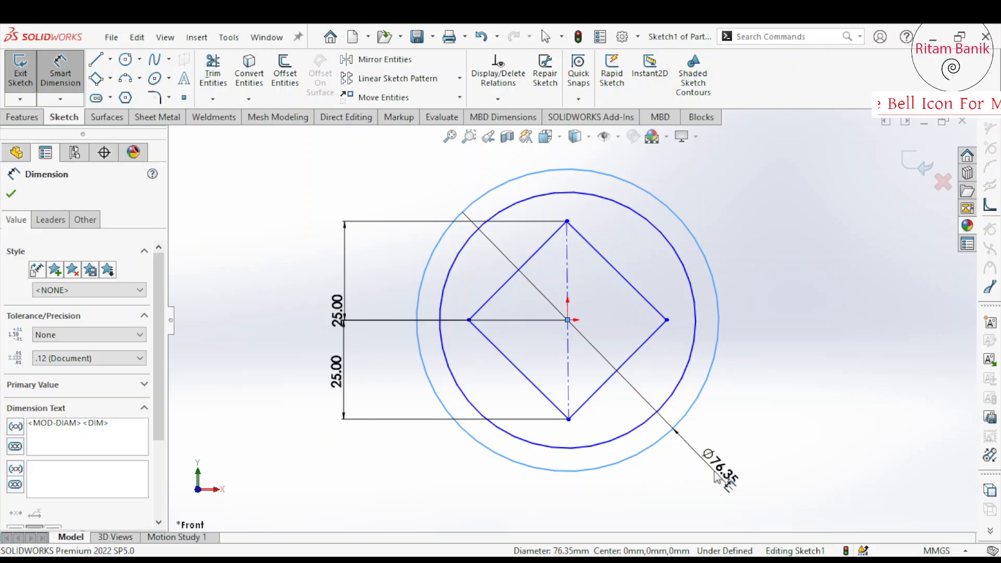
pyautogui.write('60')
pyautogui.press('Return')
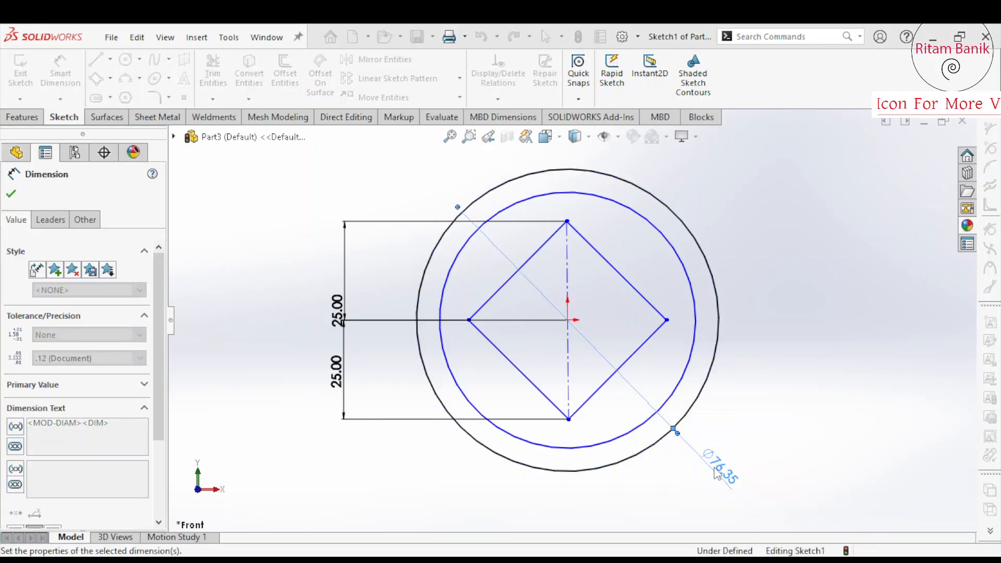
# Dimension the other, undimensioned circle with a diameter of 30 mm.
pyautogui.click(695, 387)
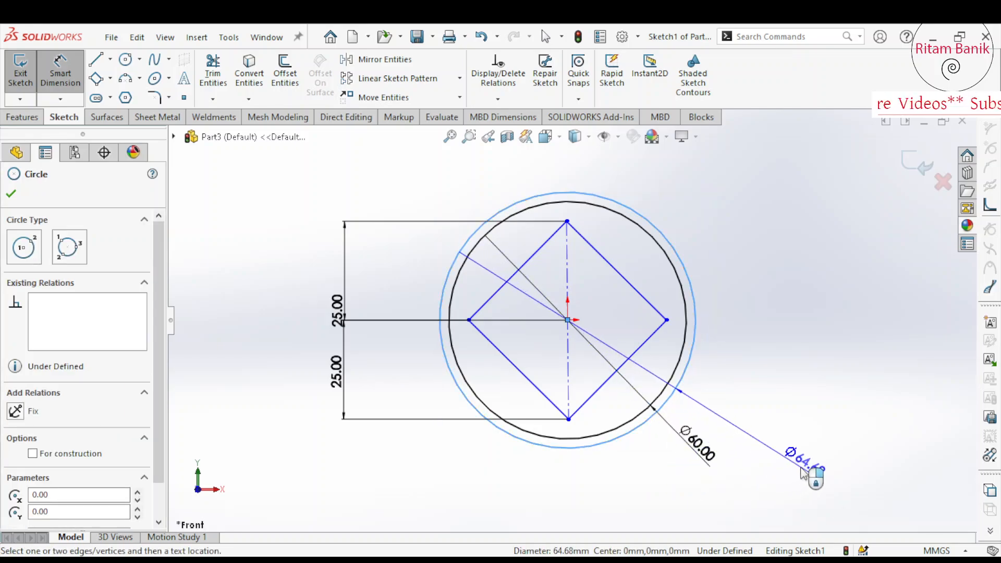
pyautogui.click(761, 441)
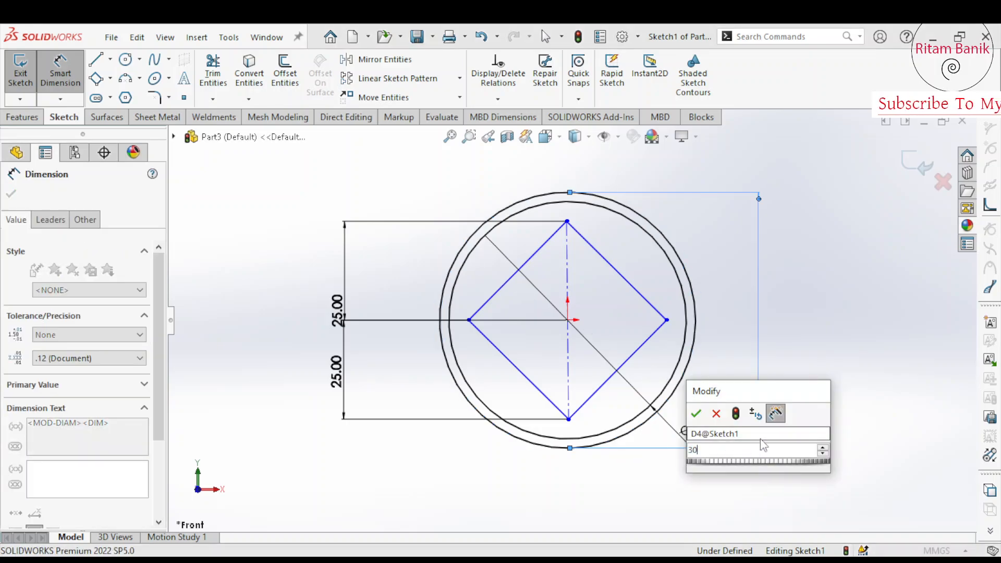
pyautogui.press('Return')
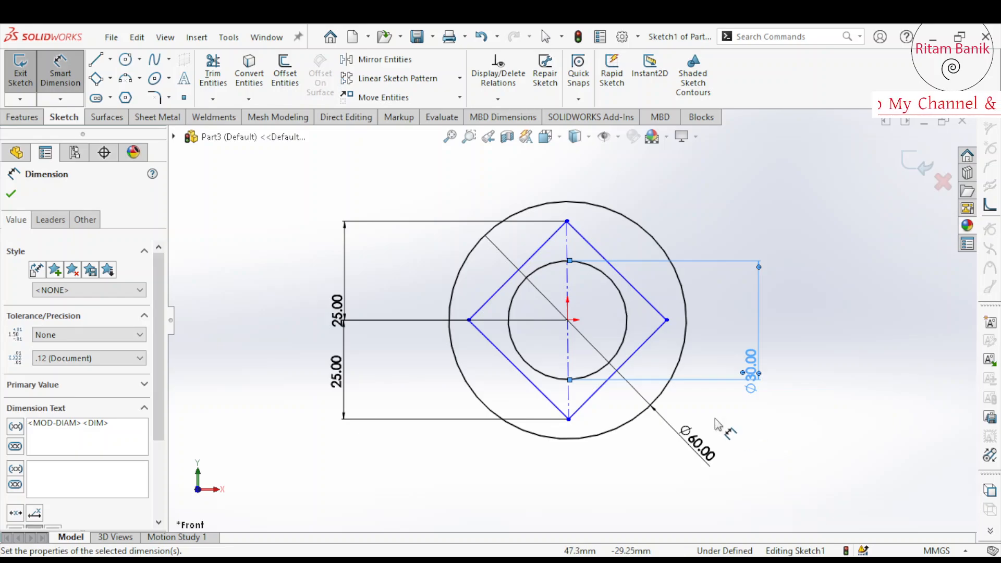
# Sketch a third circle centred on the origin, about 82 mm in diameter, outside the other two.
pyautogui.click(125, 60)
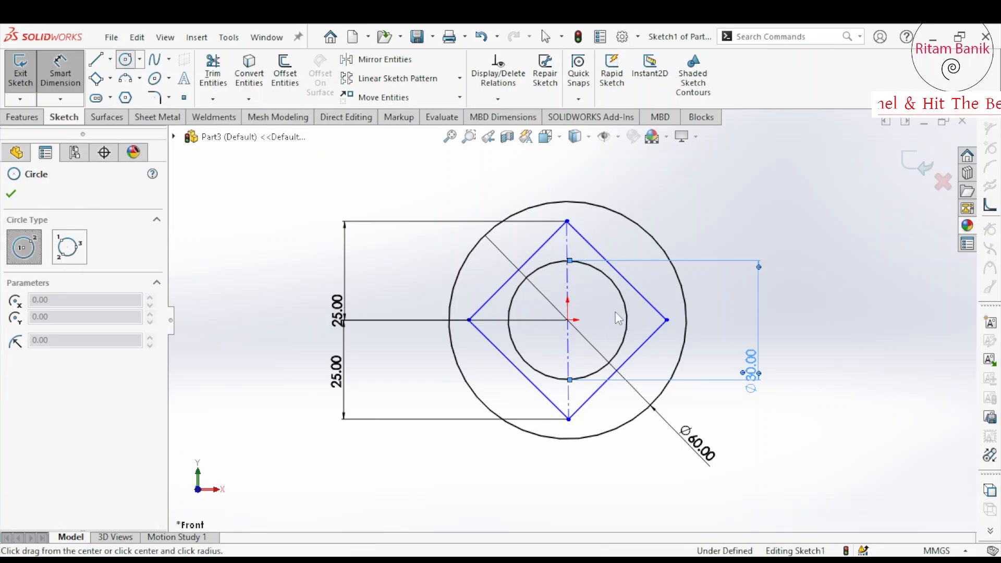
pyautogui.click(568, 320)
pyautogui.click(708, 402)
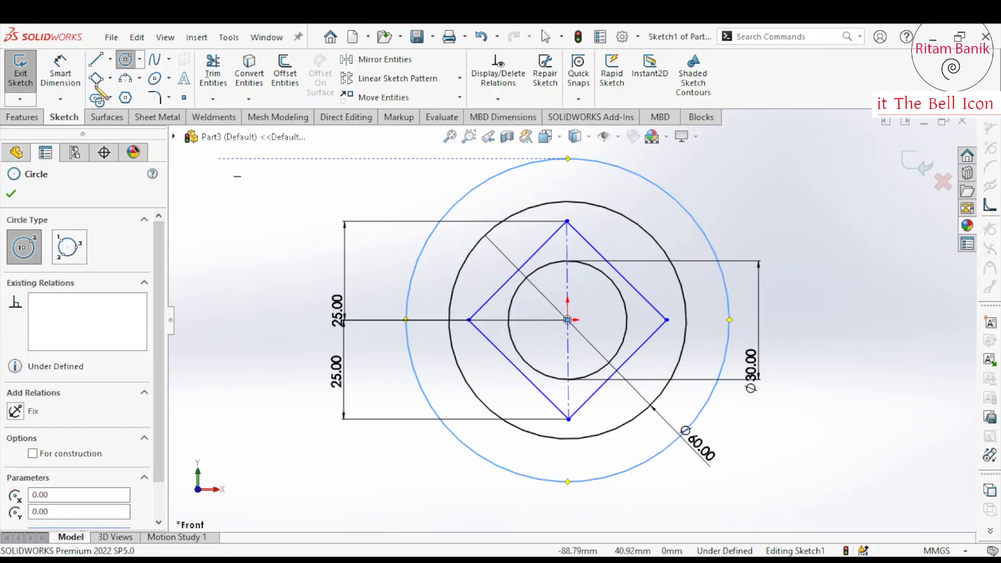
pyautogui.press('Escape')
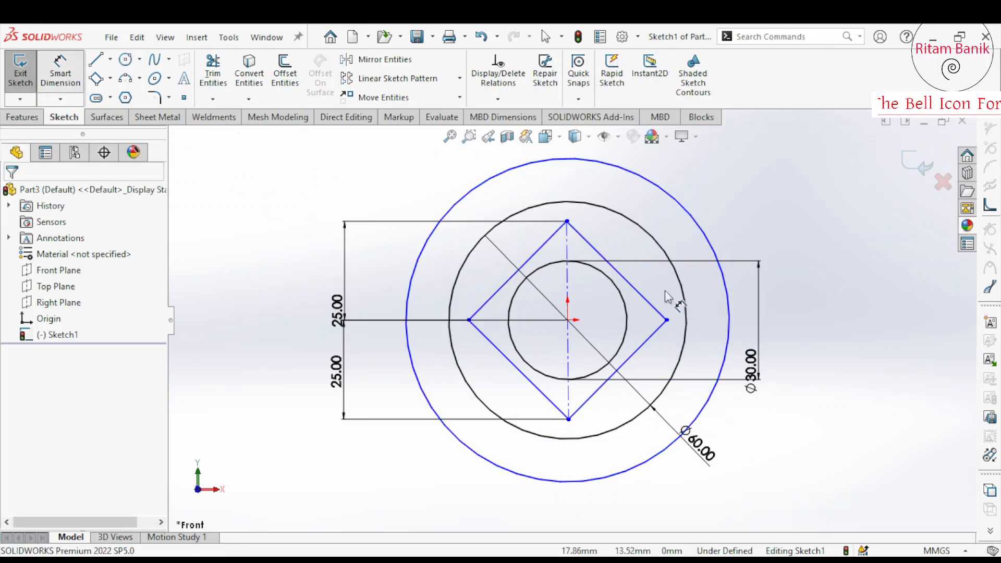
# Dimension the third circle with a diameter of 50 mm and move that dimension to the upper right of the circles.
pyautogui.click(715, 388)
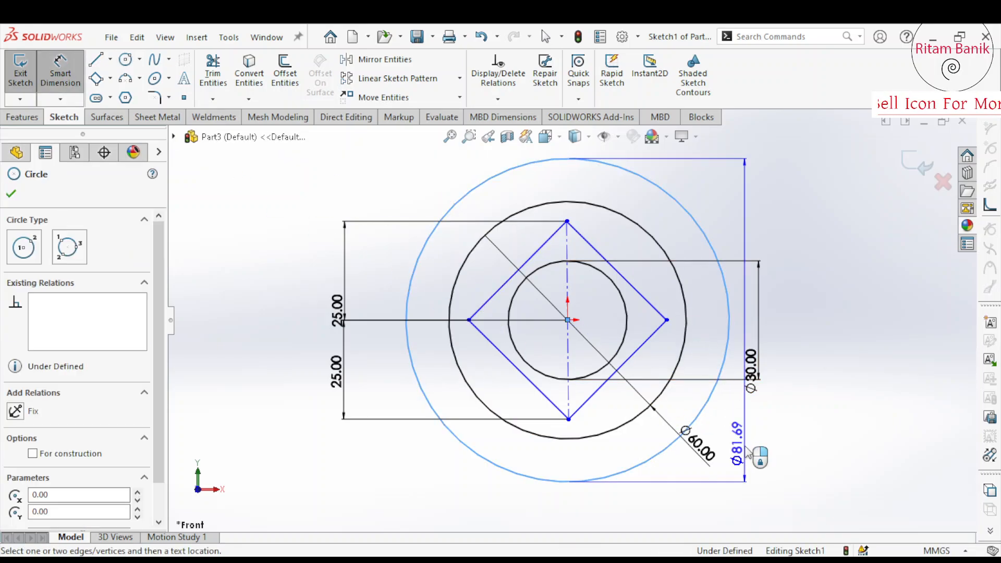
pyautogui.click(746, 496)
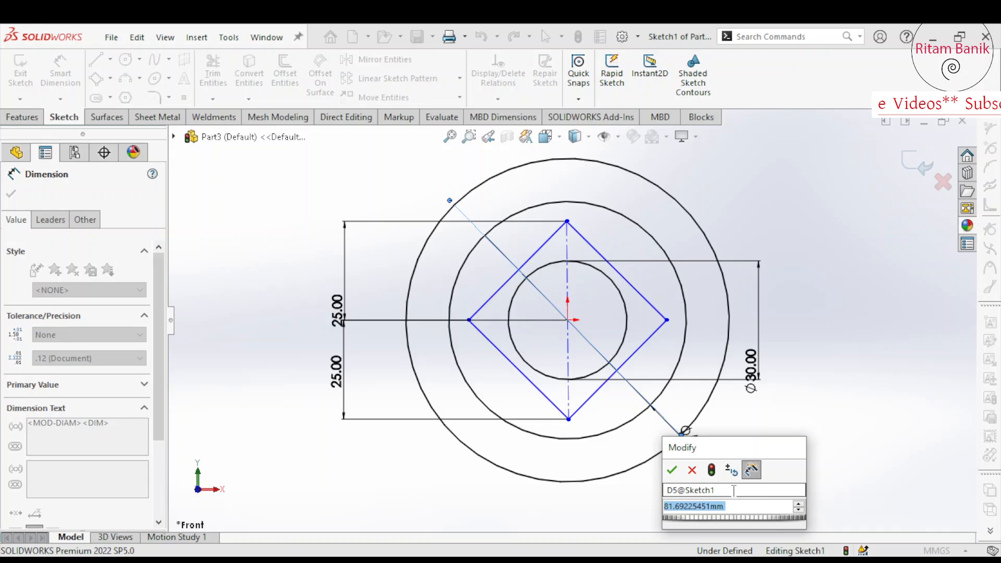
pyautogui.write('60')
pyautogui.press('Return')
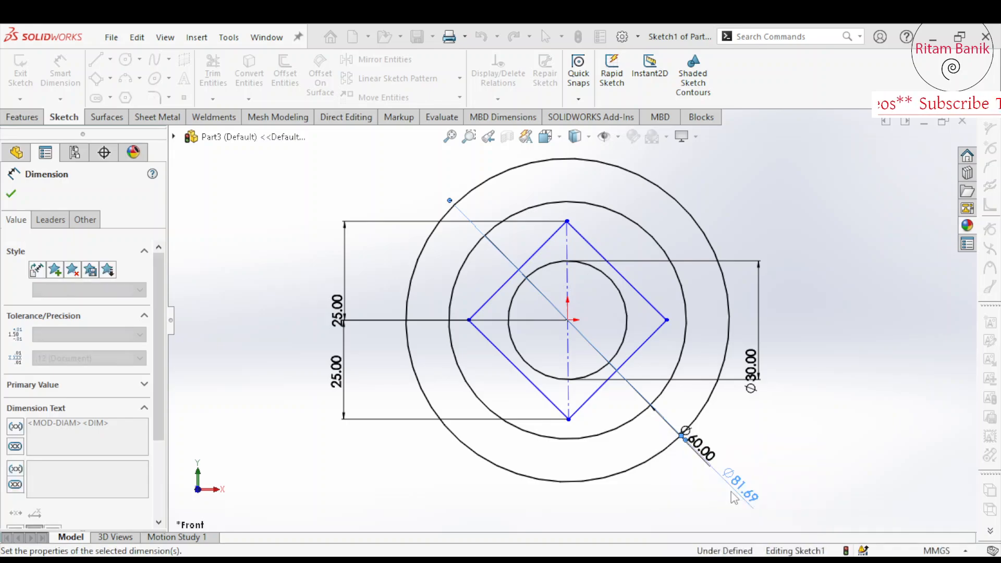
pyautogui.press('Escape')
pyautogui.scroll(-4, 672, 302)
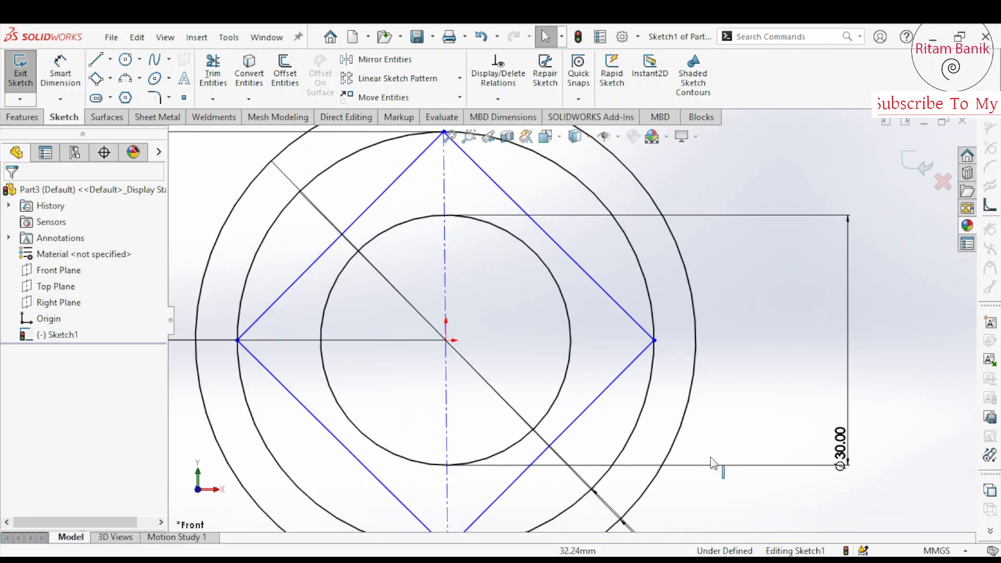
pyautogui.scroll(3, 709, 458)
pyautogui.moveTo(663, 487)
pyautogui.mouseDown()
pyautogui.moveTo(686, 428)
pyautogui.moveTo(699, 193)
pyautogui.mouseUp()
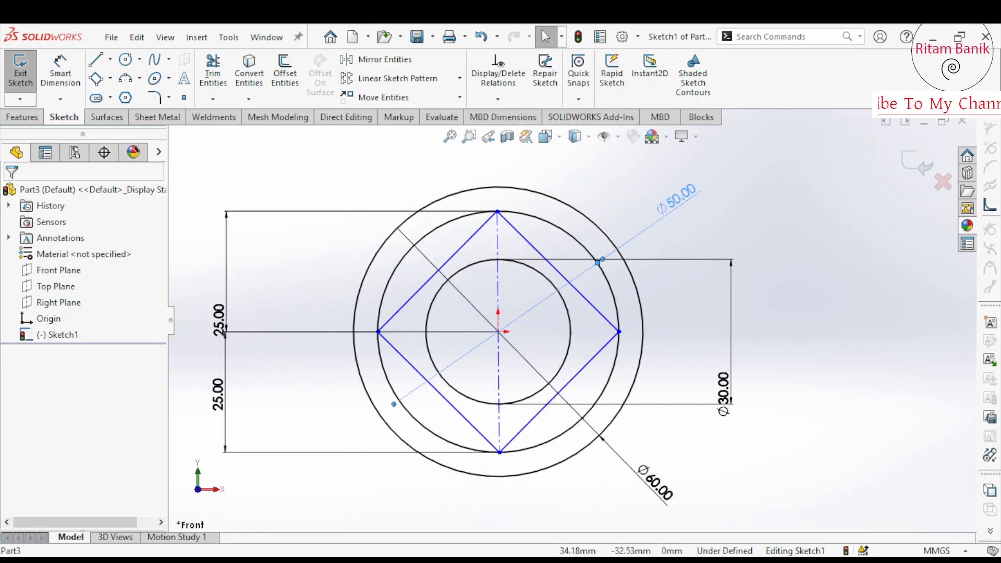
# Sketch a horizontal construction line through the origin, spanning the full diameter of the outer circle.
pyautogui.scroll(-3, 616, 360)
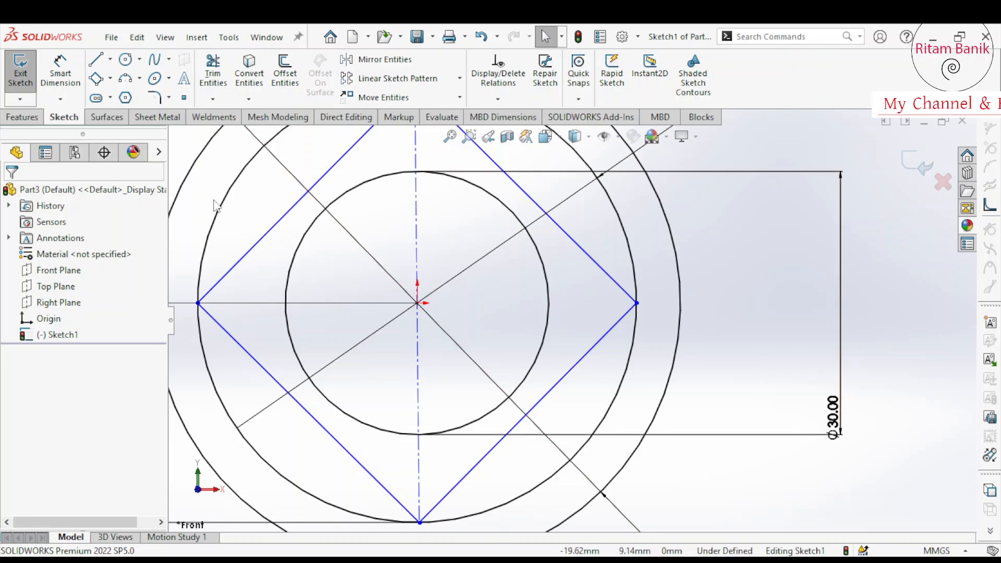
pyautogui.click(111, 59)
pyautogui.click(134, 94)
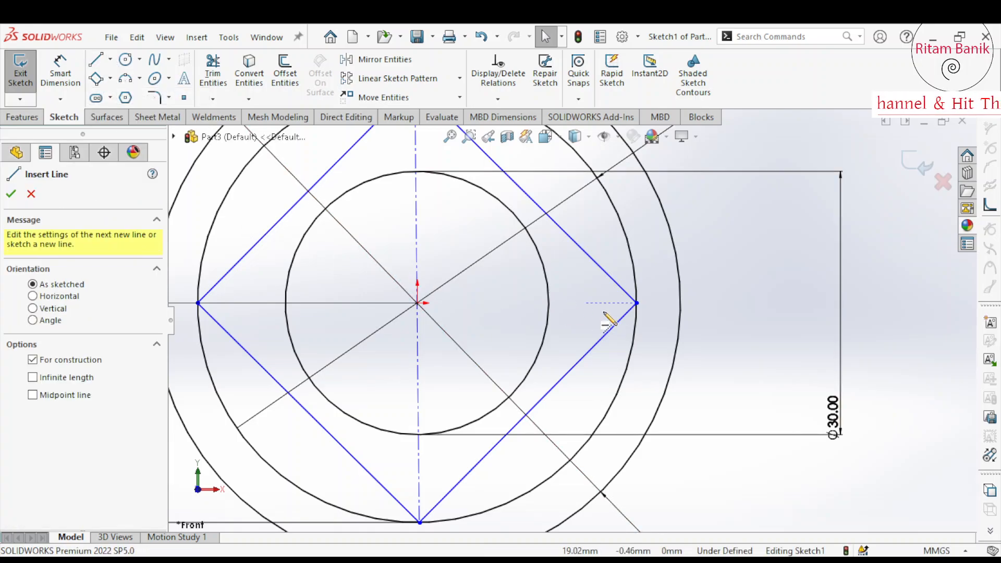
pyautogui.scroll(2, 569, 321)
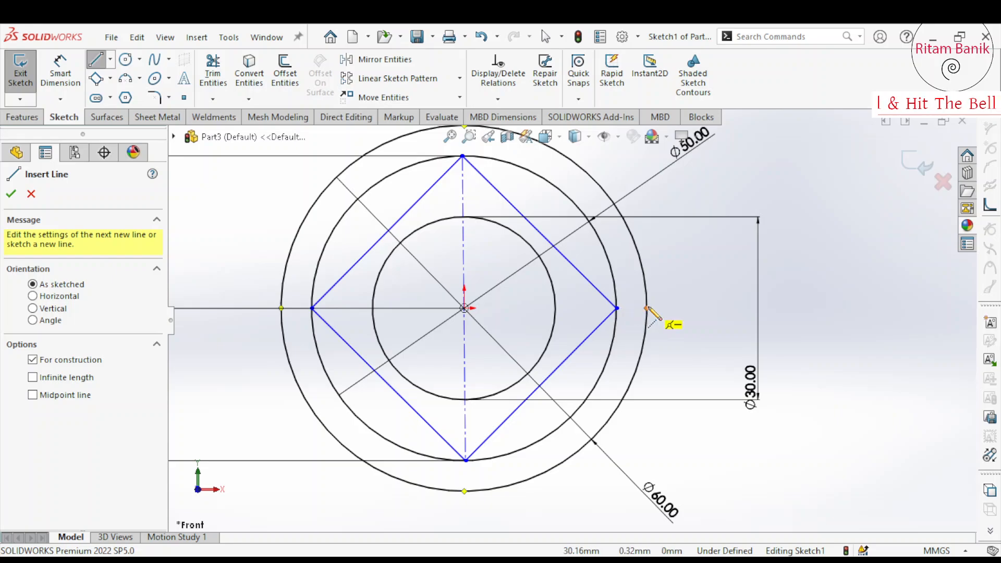
pyautogui.click(647, 308)
pyautogui.click(282, 308)
pyautogui.press('Escape')
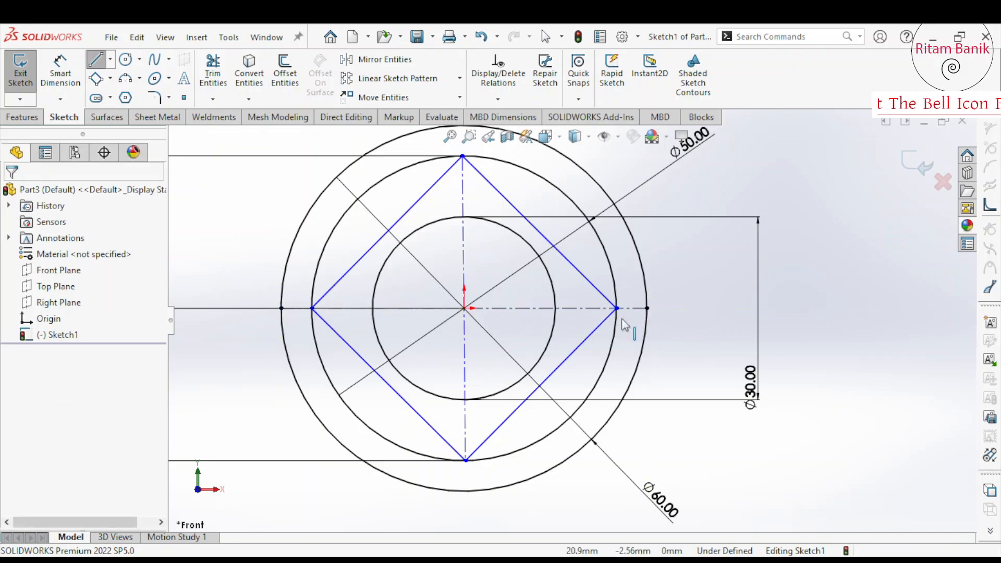
# Try to move the square's right corner freely away from its position on the 50 mm circle.
pyautogui.moveTo(617, 309); pyautogui.dragTo(594, 238)
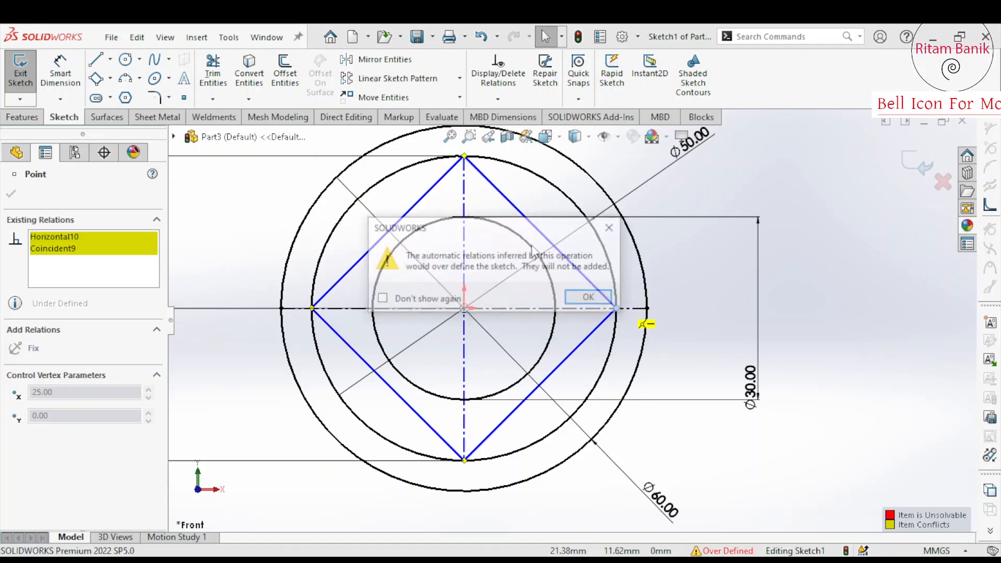
pyautogui.click(586, 300)
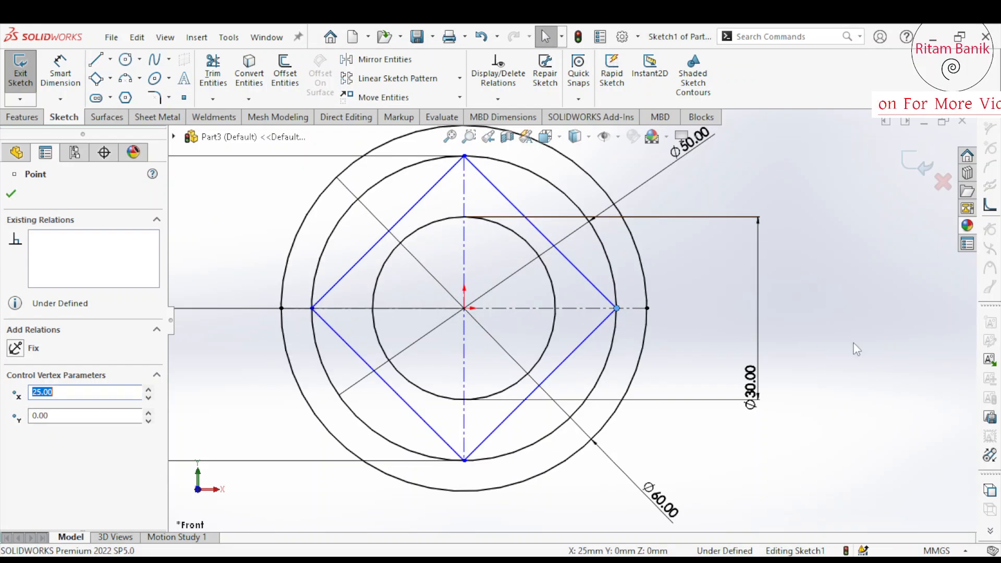
pyautogui.press('Escape')
pyautogui.moveTo(617, 309); pyautogui.dragTo(642, 324)
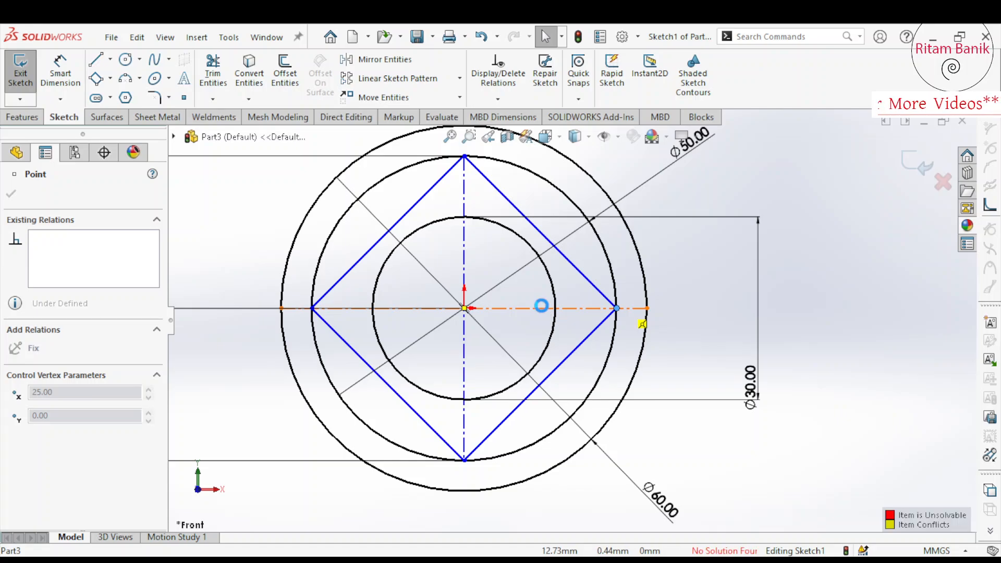
pyautogui.click(592, 299)
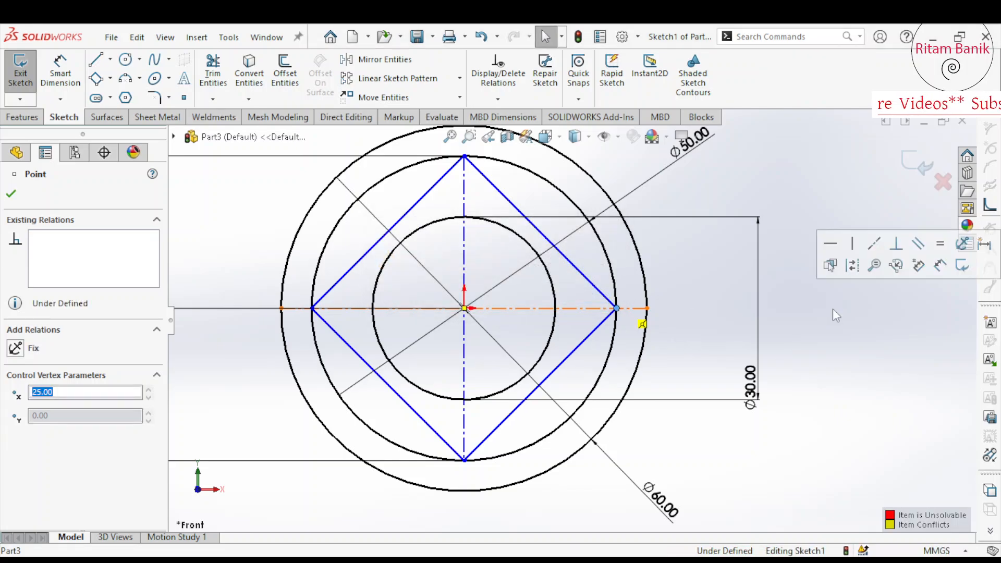
# Try a Horizontal relation between the square's right corner and the origin, and delete that relation.
pyautogui.click(618, 309)
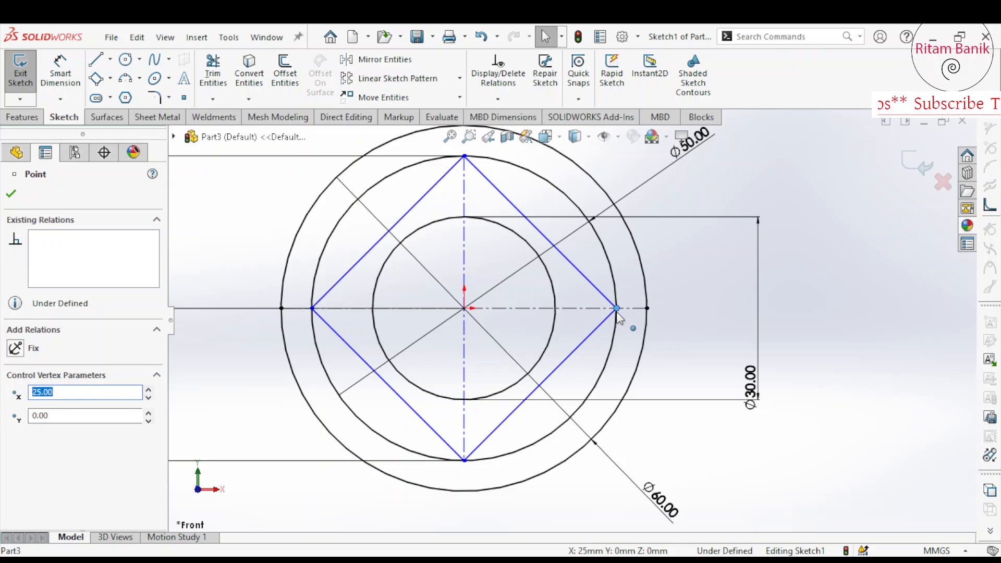
pyautogui.keyDown('ctrl'); pyautogui.click(464, 308); pyautogui.keyUp('ctrl')
pyautogui.click(16, 430)
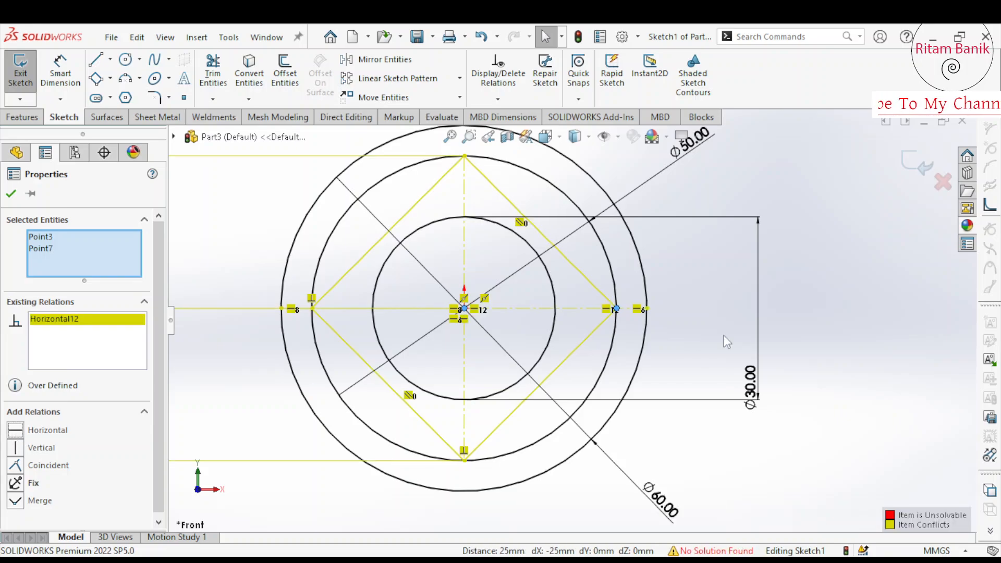
pyautogui.click(73, 319)
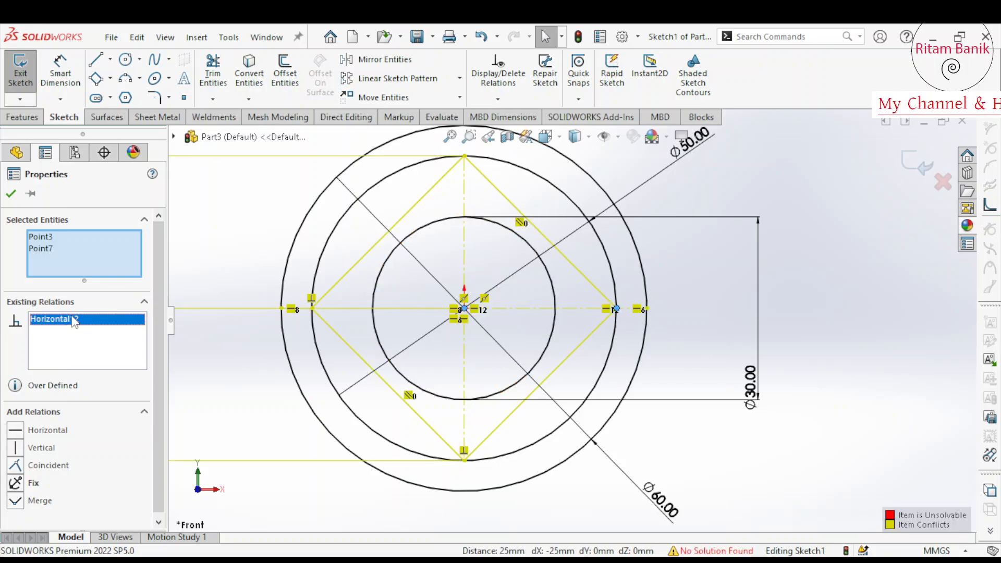
pyautogui.press('Delete')
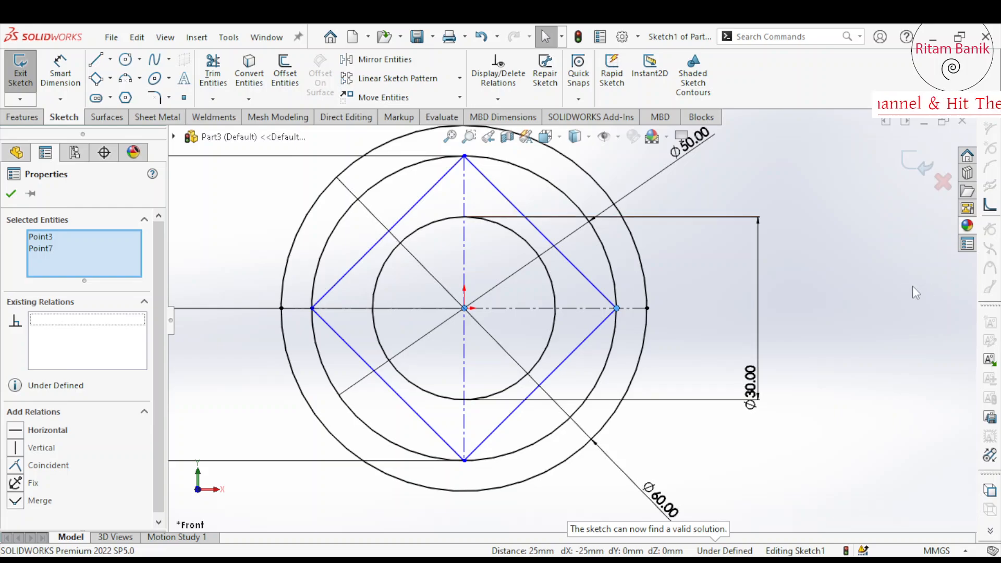
pyautogui.click(622, 318)
pyautogui.click(647, 309)
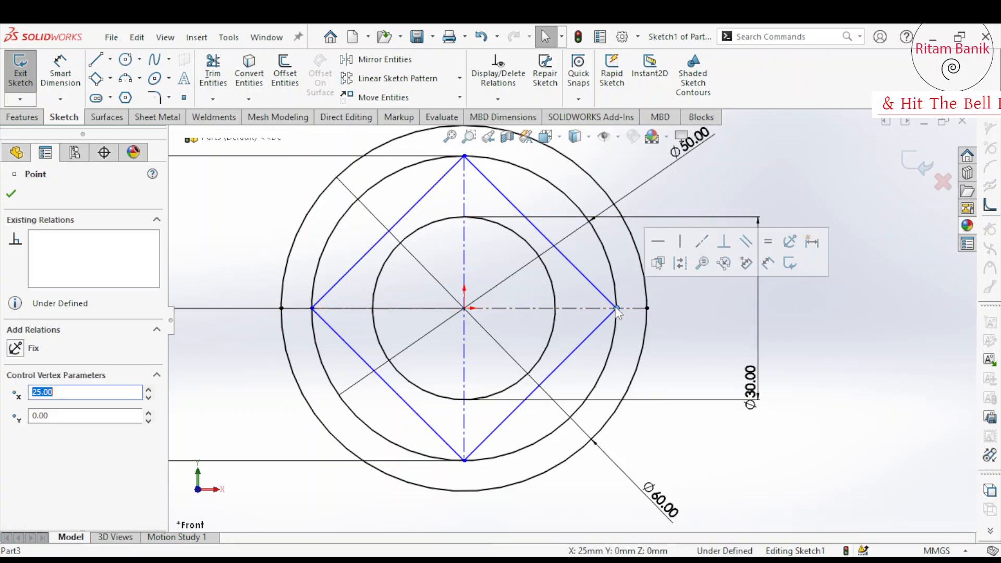
pyautogui.keyDown('ctrl'); pyautogui.click(465, 309); pyautogui.keyUp('ctrl')
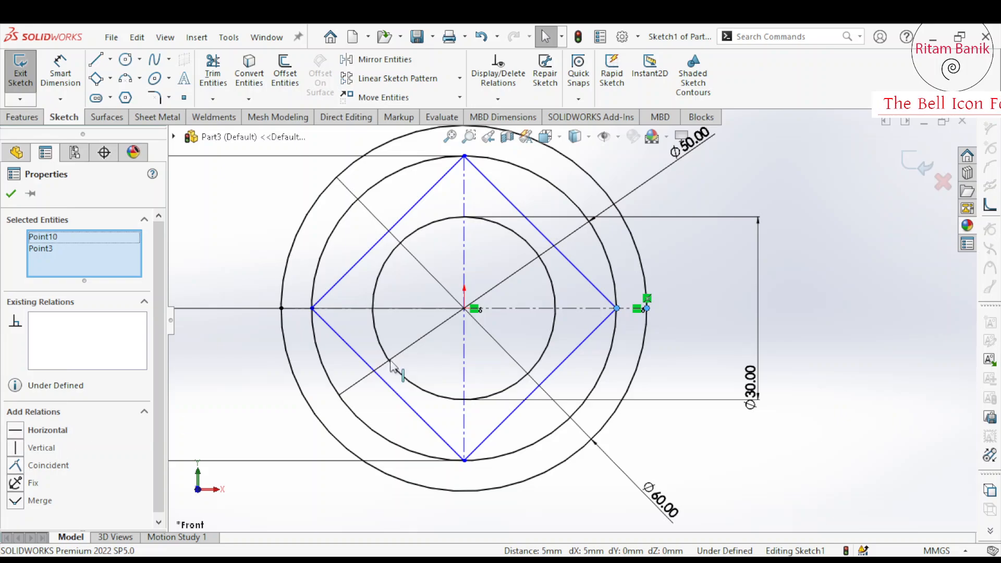
pyautogui.click(771, 321)
# Delete the lower 25 mm dimension and pull the square's bottom corner slightly upward, off the 50 mm circle.
pyautogui.scroll(3, 613, 336)
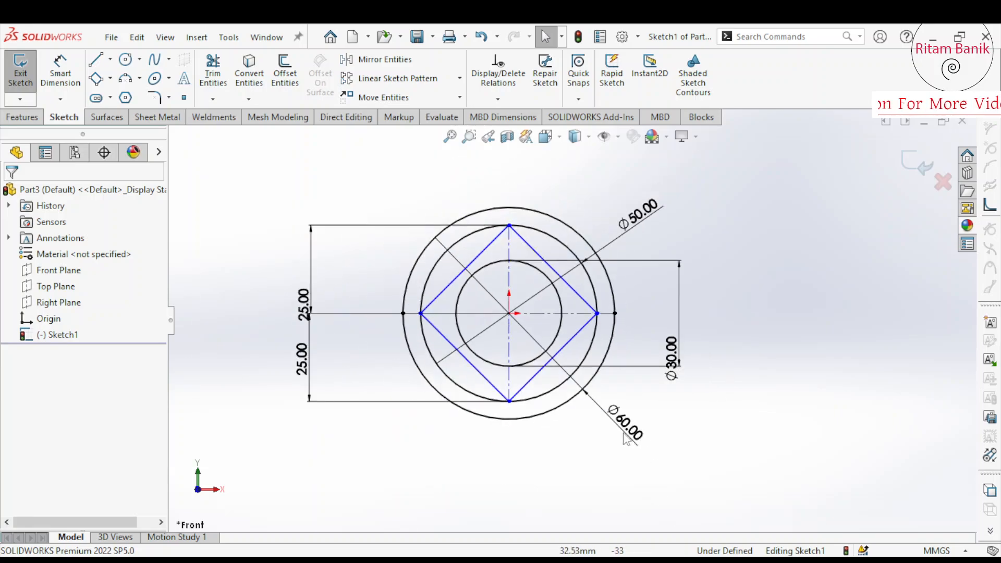
pyautogui.click(306, 365)
pyautogui.press('Delete')
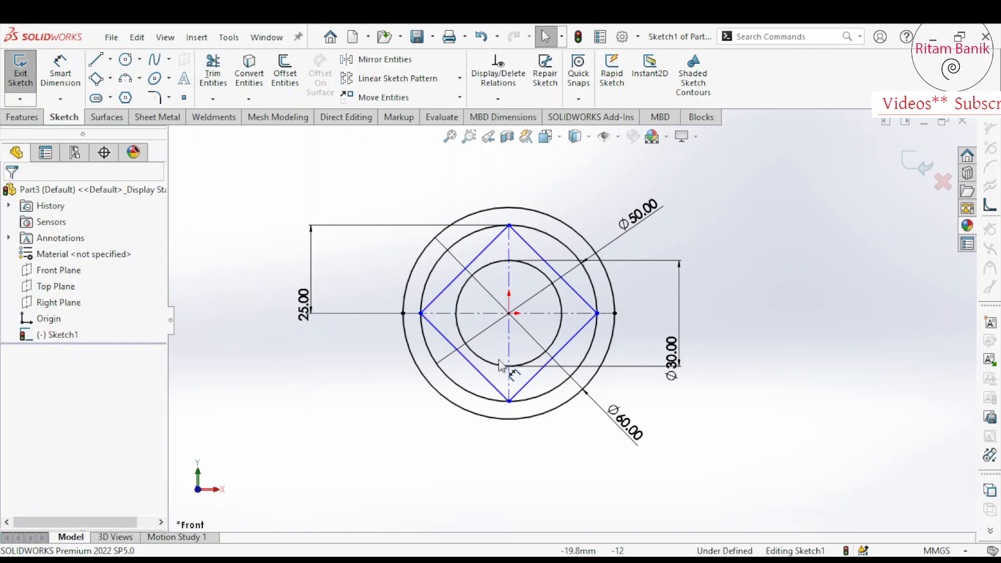
pyautogui.scroll(-1, 500, 363)
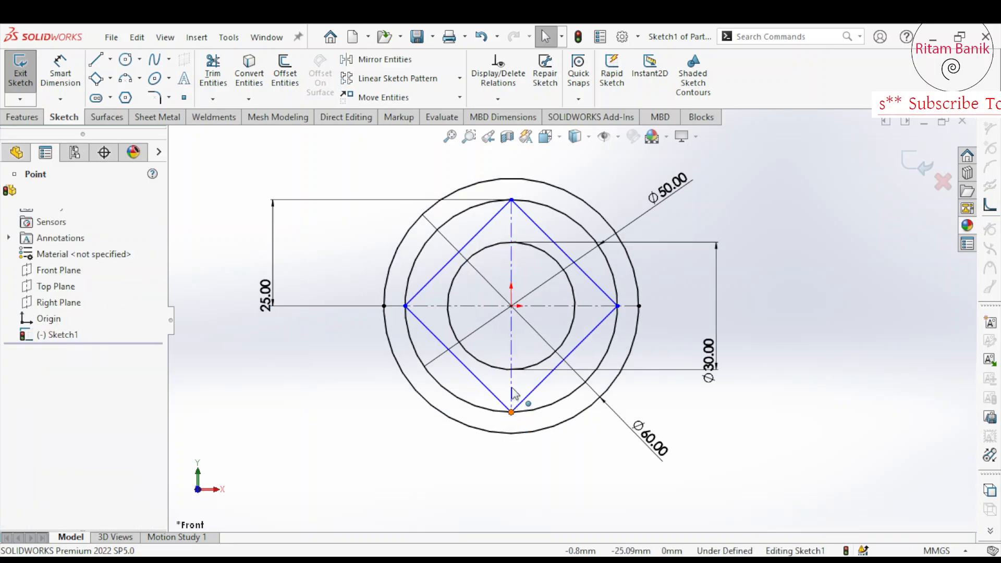
pyautogui.moveTo(511, 413); pyautogui.dragTo(504, 384)
pyautogui.click(772, 343)
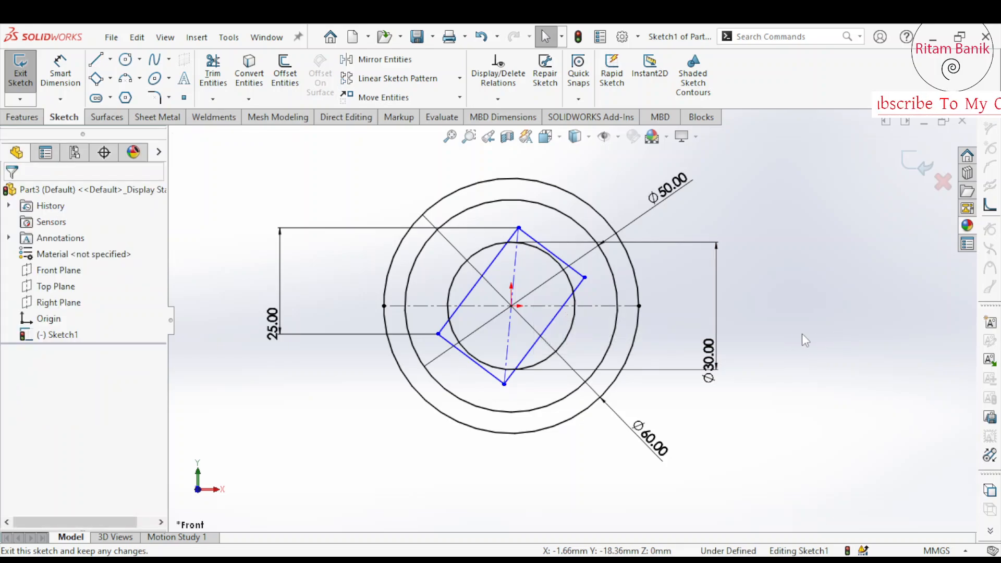
# Make the rectangle's right corner coincident with the horizontal construction line.
pyautogui.click(585, 278)
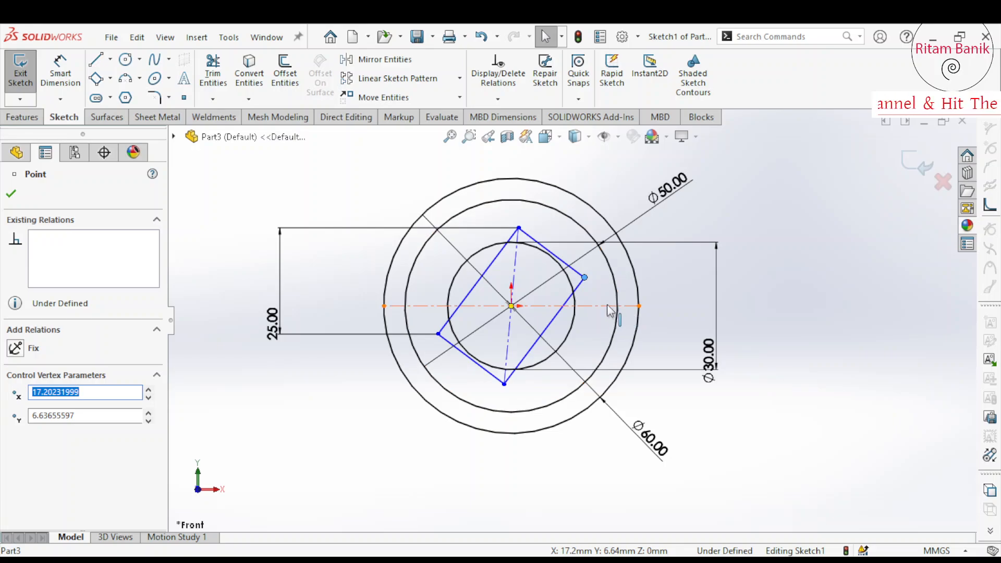
pyautogui.keyDown('ctrl'); pyautogui.click(610, 308); pyautogui.keyUp('ctrl')
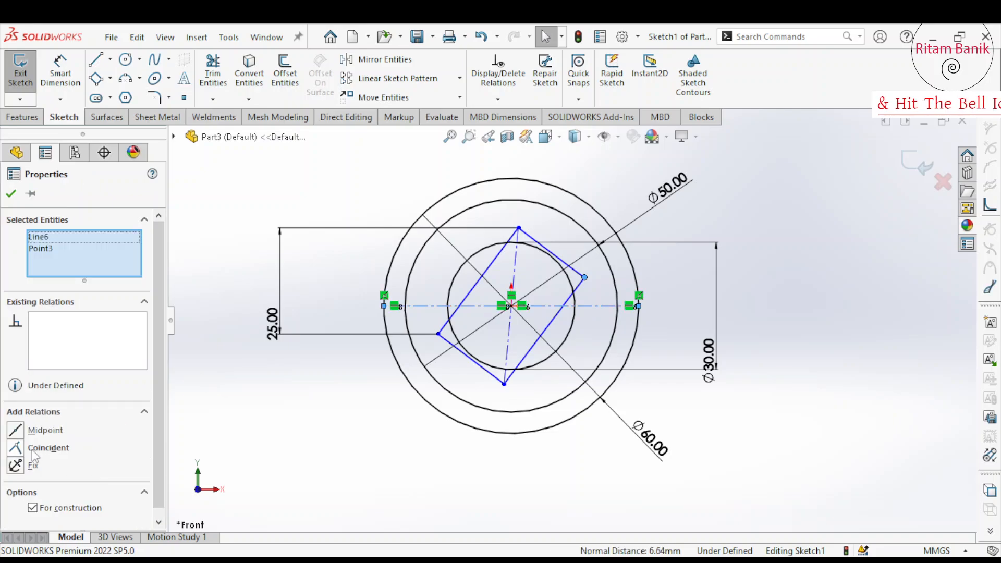
pyautogui.click(15, 448)
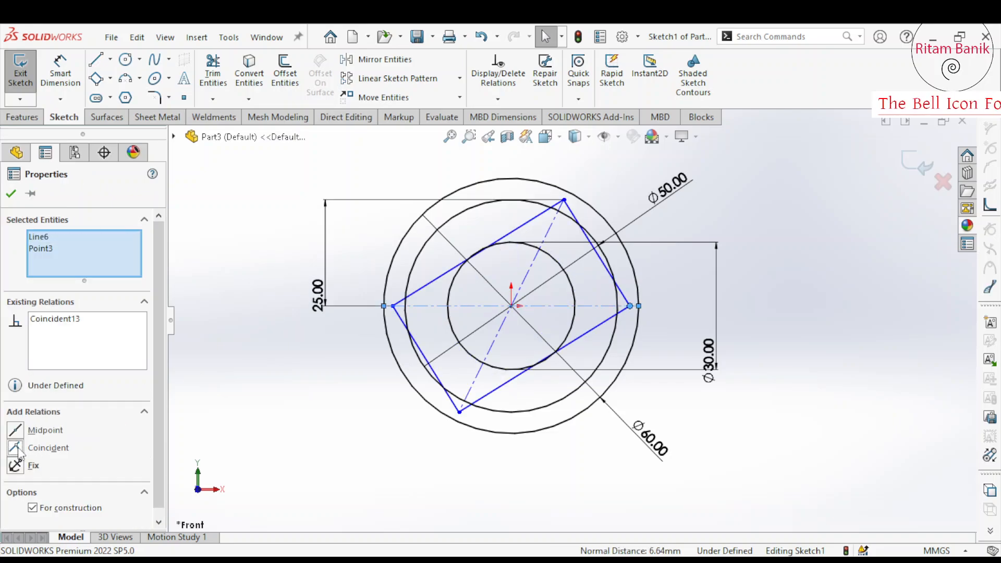
# Try to dimension the vertical distance between the rectangle's bottom corner and the origin.
pyautogui.click(60, 71)
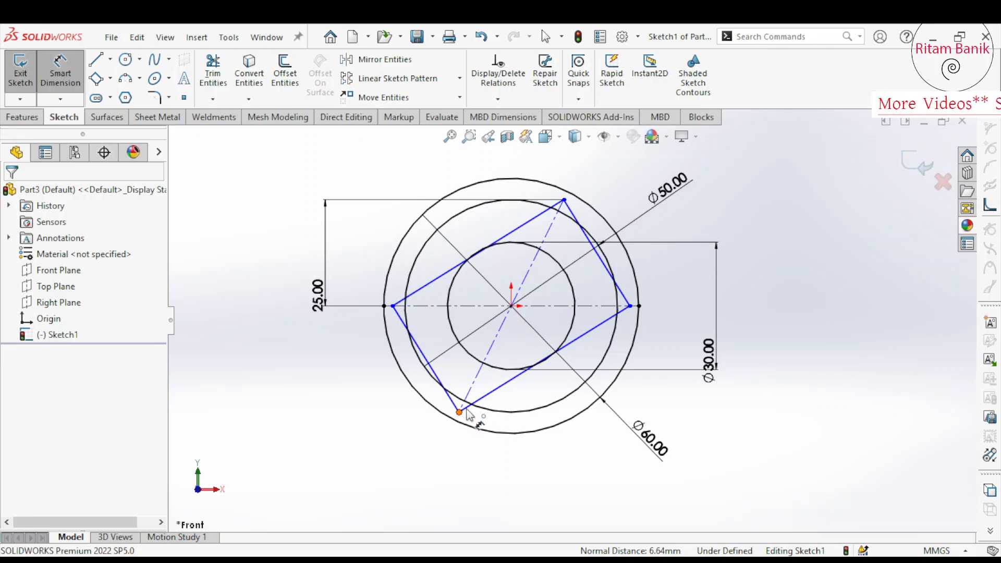
pyautogui.click(465, 412)
pyautogui.click(511, 307)
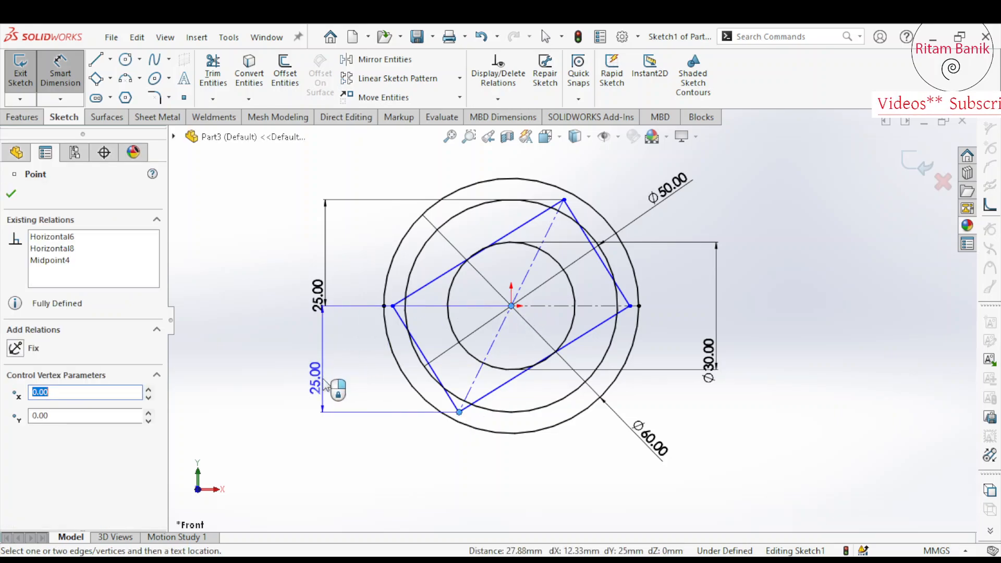
pyautogui.click(328, 385)
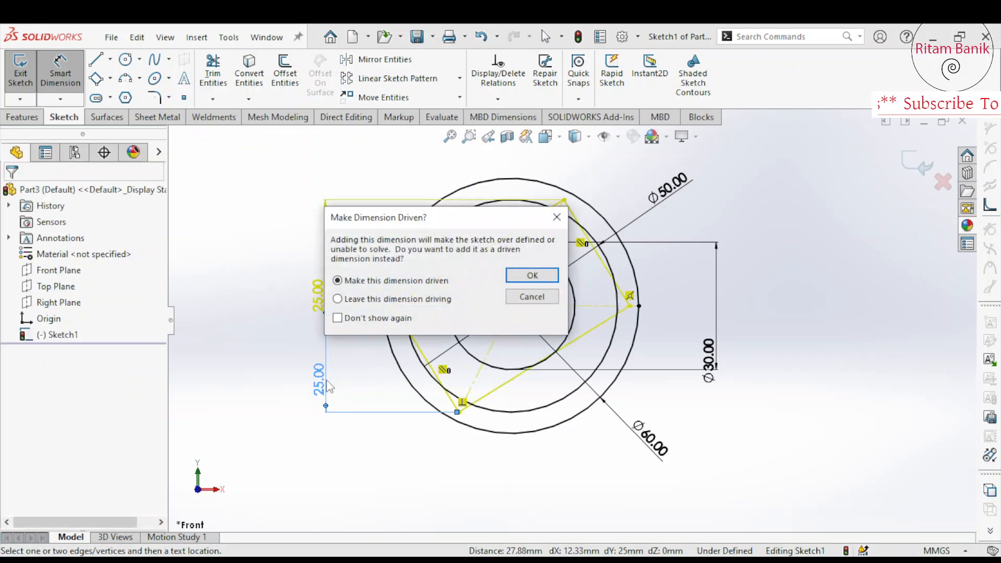
pyautogui.click(532, 296)
pyautogui.press('Escape')
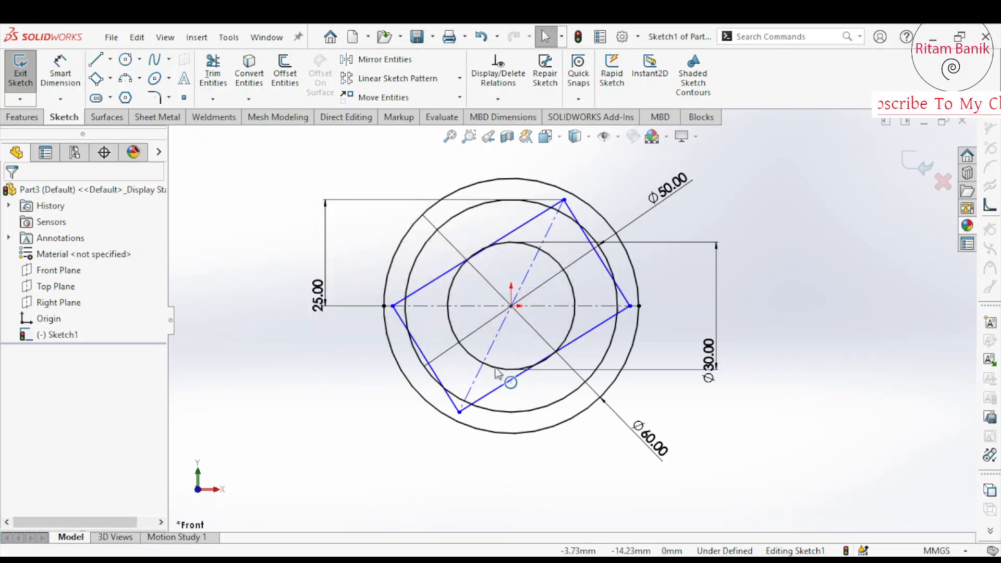
# Make the rectangle's construction diagonal vertical and shift the 60 mm diameter dimension slightly outward.
pyautogui.click(480, 381)
pyautogui.click(16, 366)
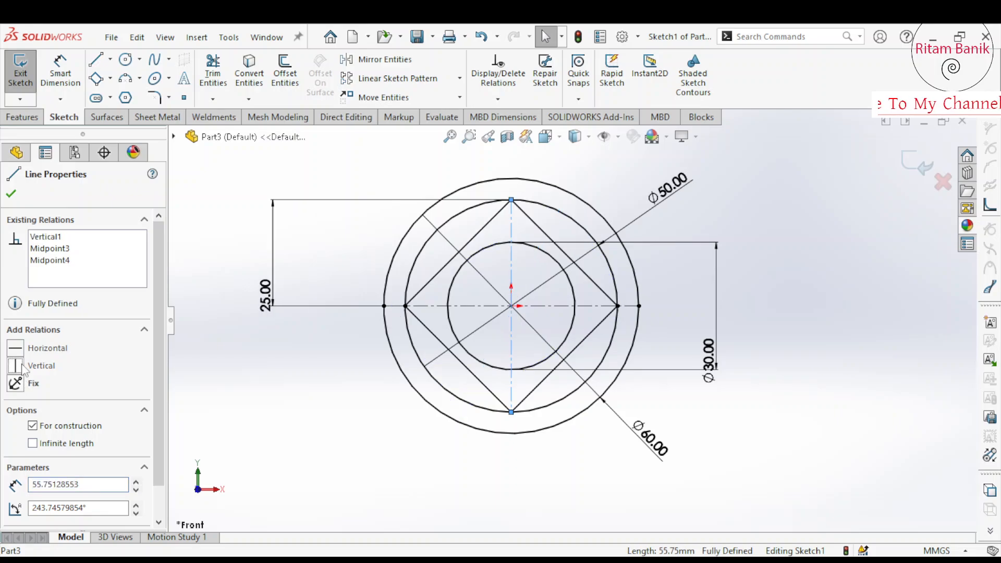
pyautogui.click(228, 371)
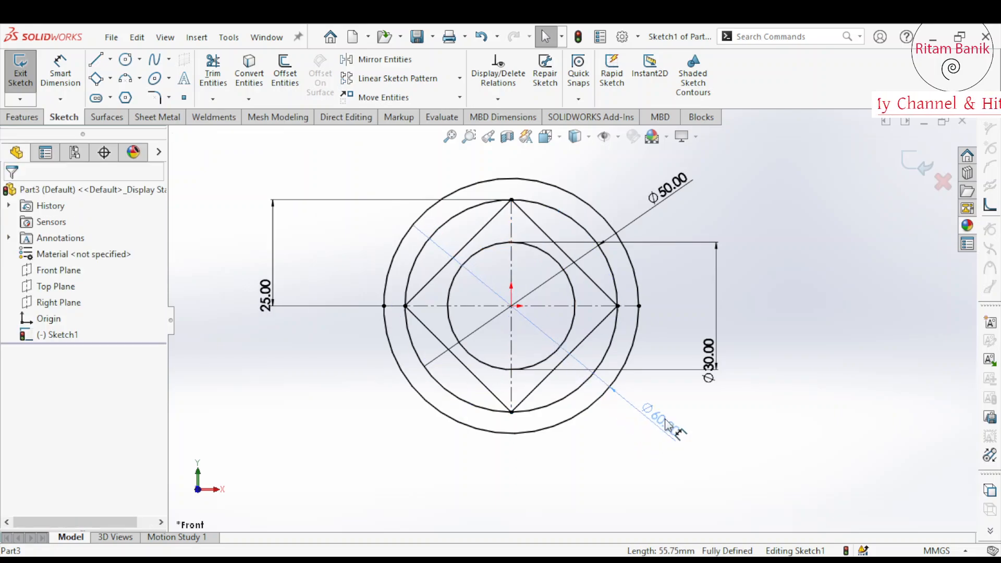
pyautogui.press('Escape')
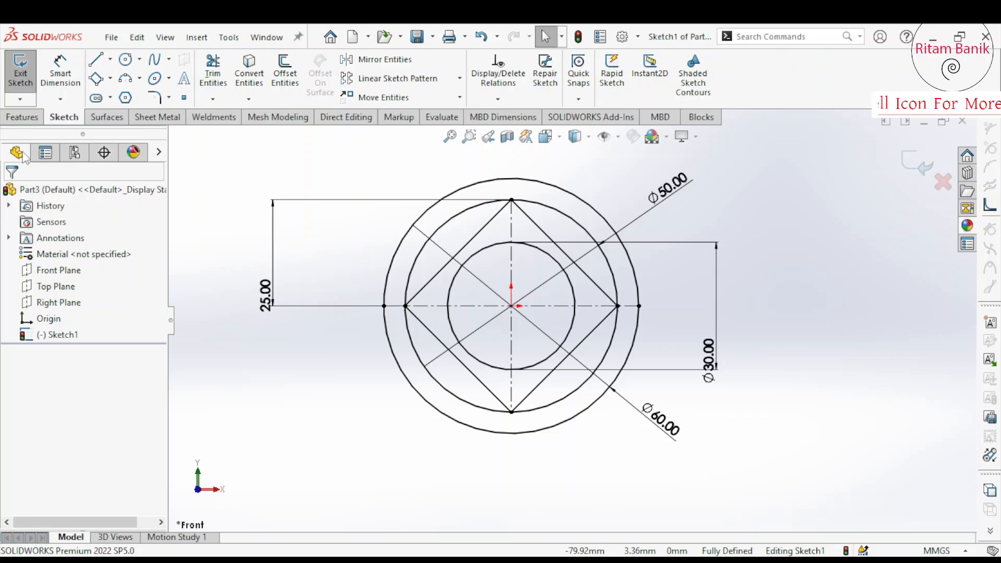
# Extrude the ring region between the 50 mm and 60 mm circles as a Blind boss 10 mm deep.
pyautogui.click(26, 118)
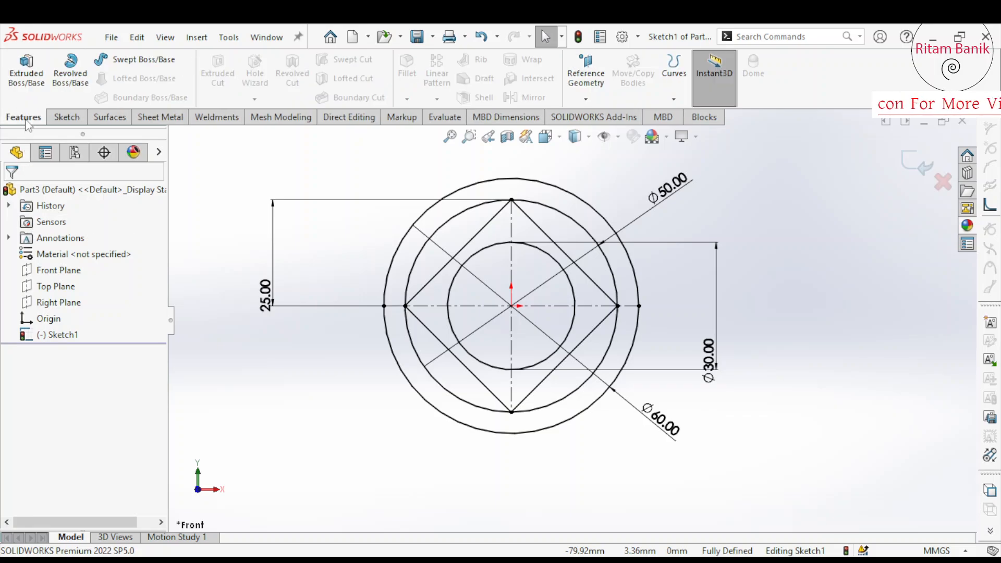
pyautogui.click(26, 78)
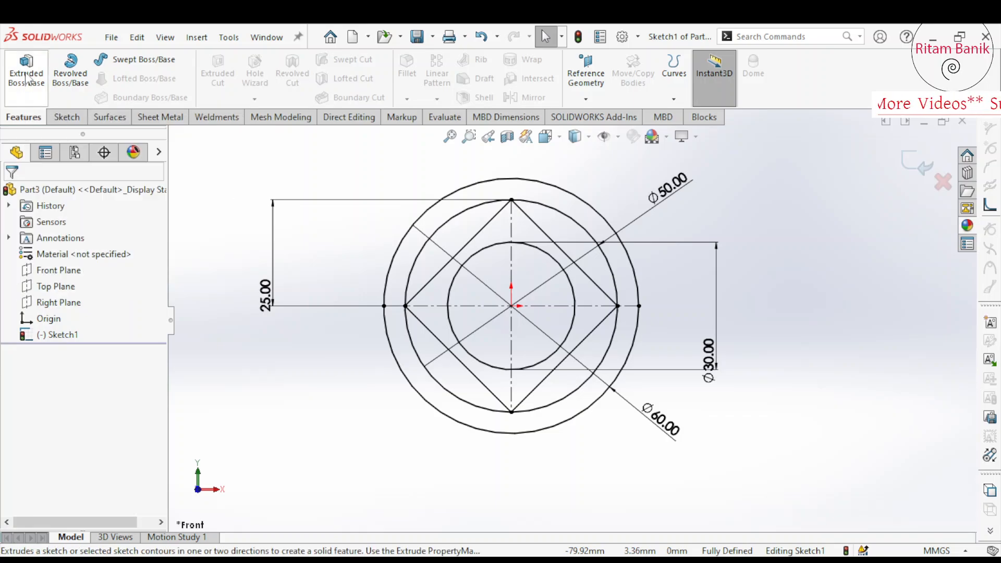
pyautogui.click(612, 256)
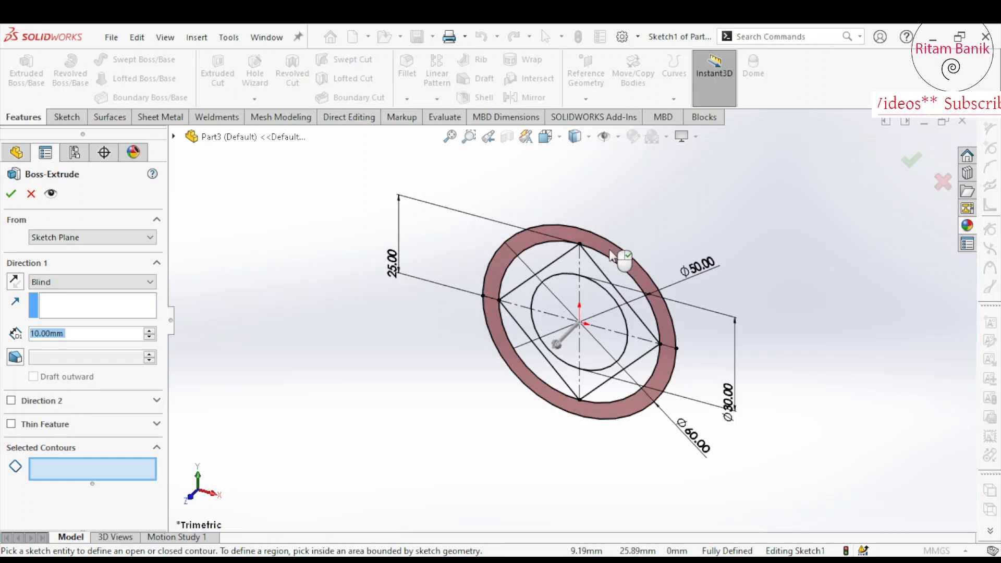
pyautogui.click(611, 256)
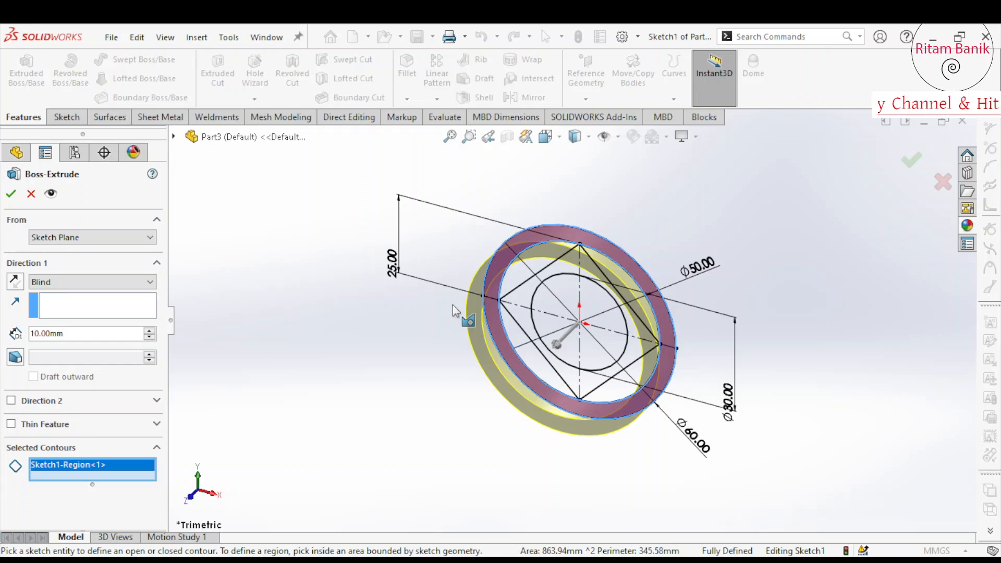
pyautogui.press('Return')
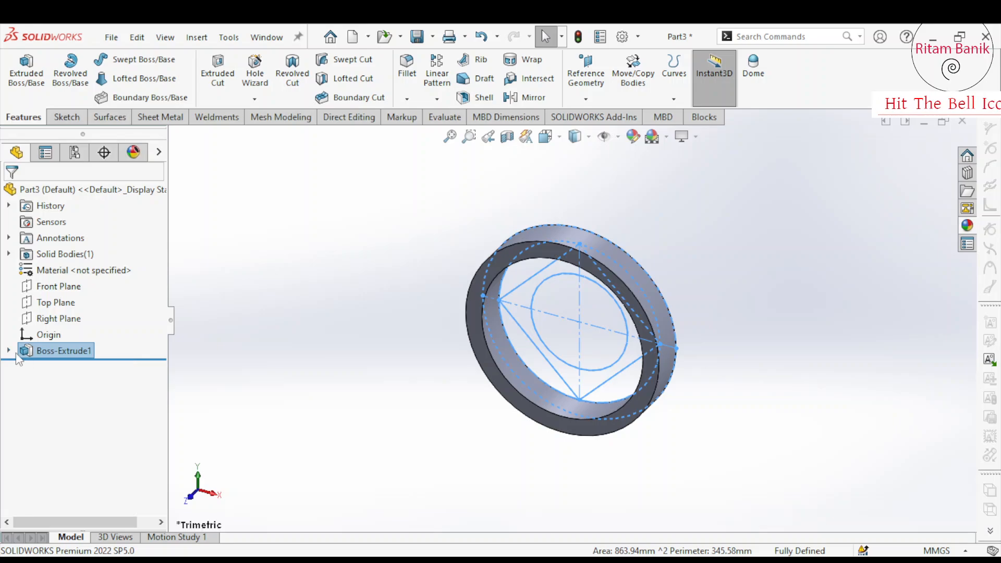
# Edit the ring extrusion to use the Mid Plane end condition with a 9 mm depth.
pyautogui.click(23, 357)
pyautogui.click(33, 307)
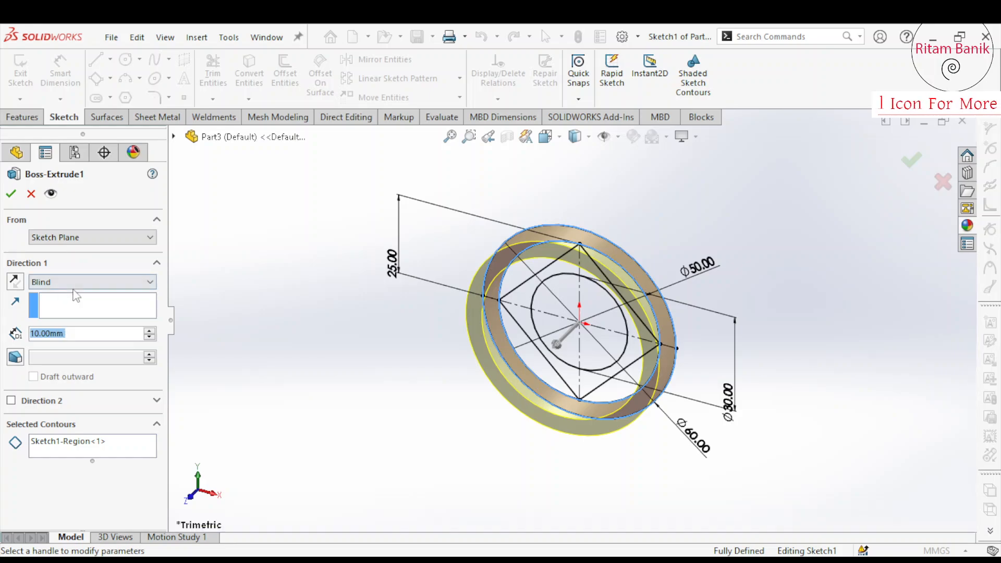
pyautogui.click(74, 283)
pyautogui.click(67, 341)
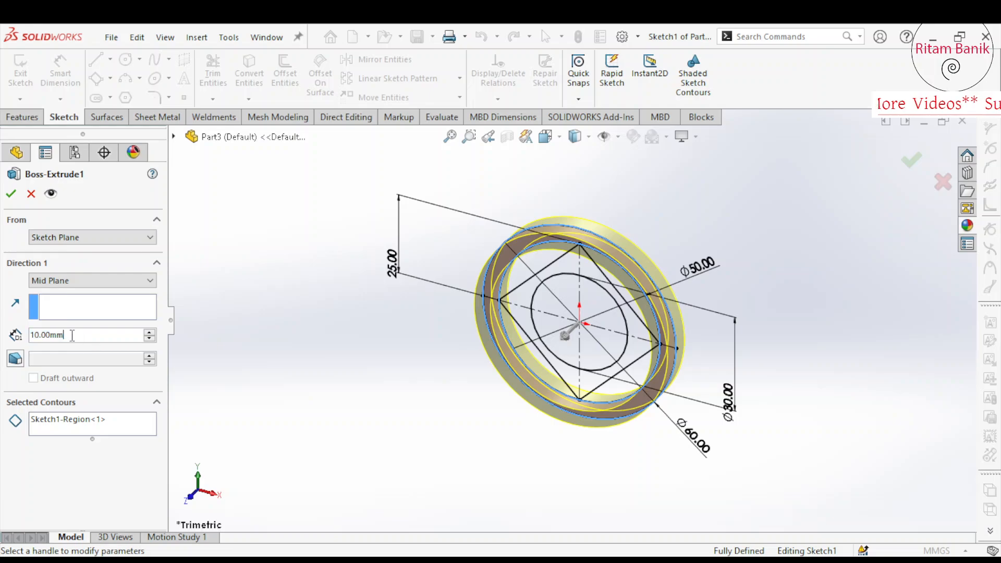
pyautogui.write('9')
pyautogui.press('Return')
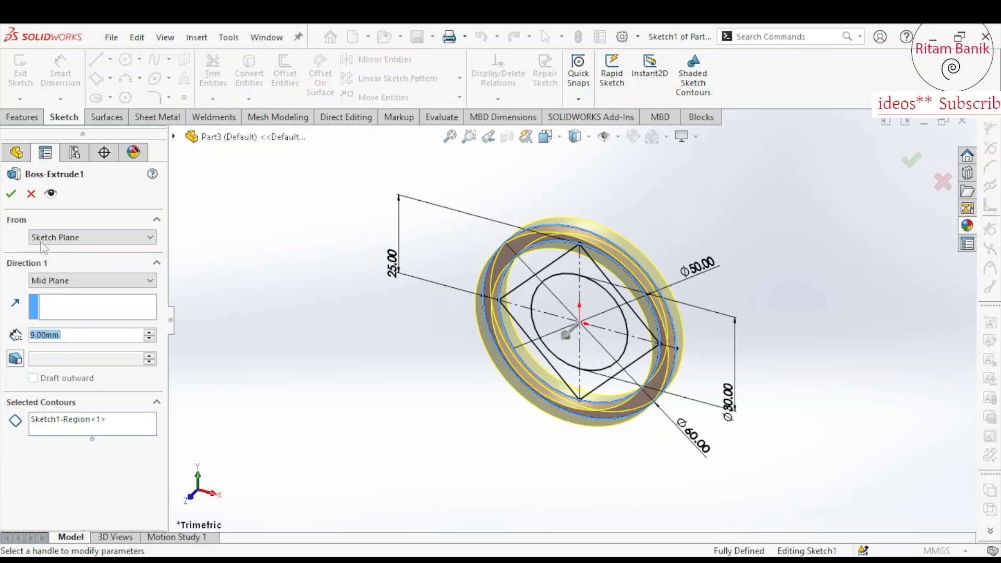
pyautogui.click(11, 194)
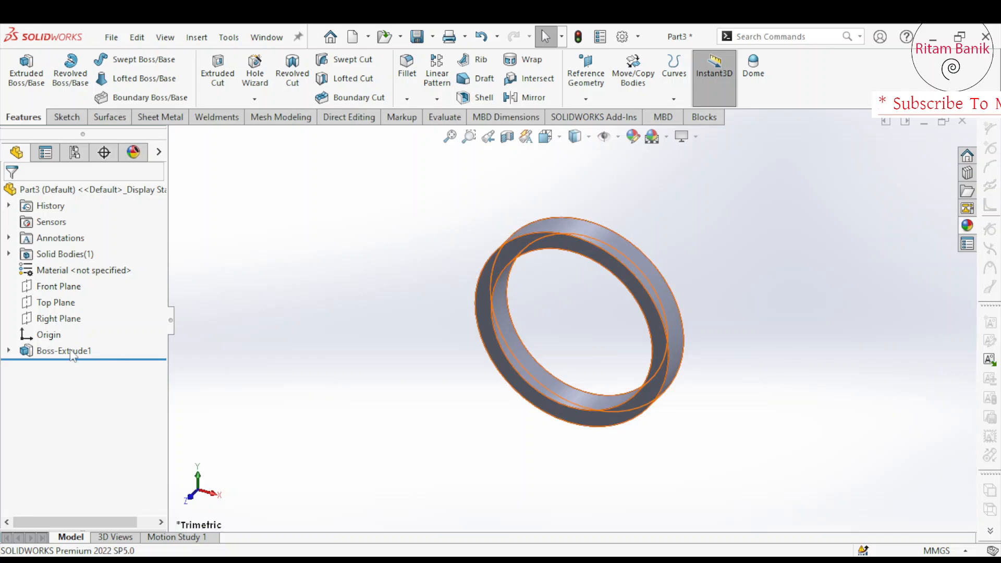
# Show the sketch absorbed by the ring extrusion.
pyautogui.click(8, 350)
pyautogui.click(61, 366)
pyautogui.click(68, 343)
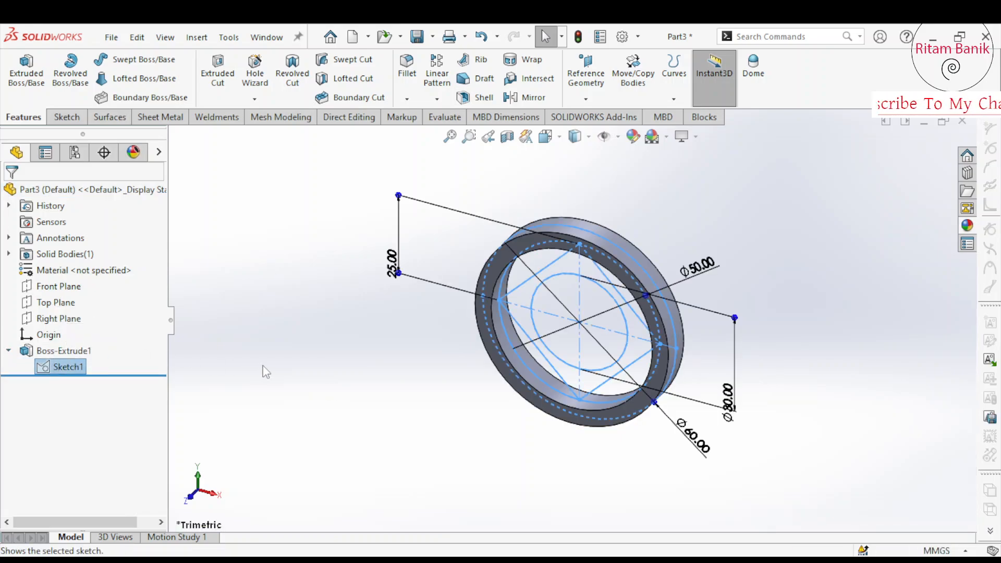
# Set up a Mid Plane boss extrude of the sketch region between the rotated square and the 30 mm circle.
pyautogui.click(46, 371)
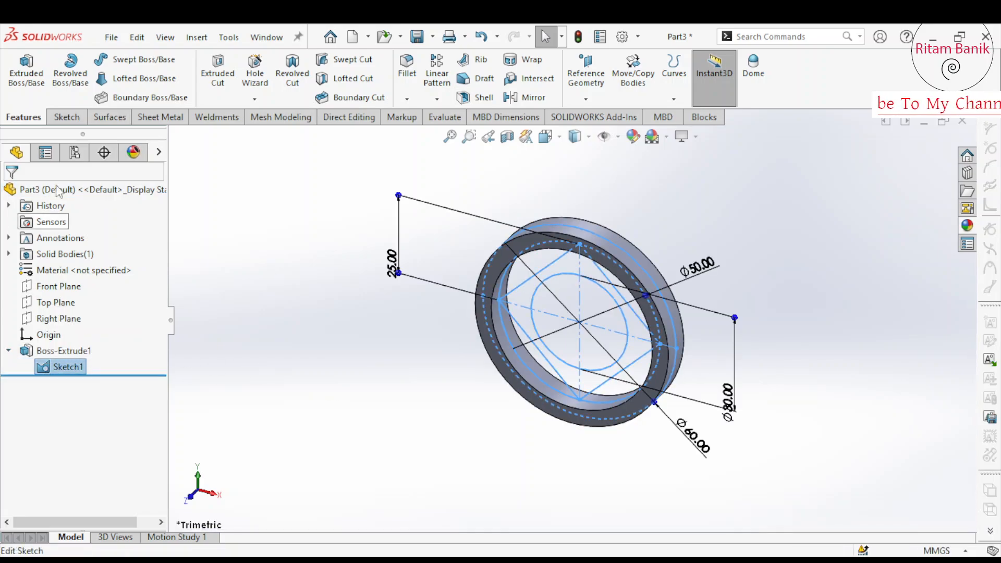
pyautogui.click(39, 81)
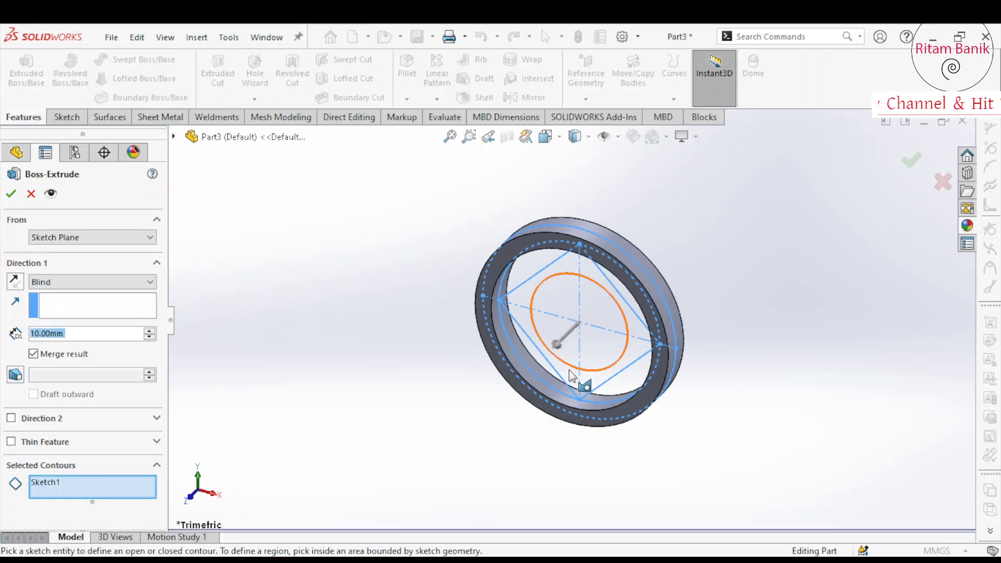
pyautogui.click(563, 272)
pyautogui.click(104, 283)
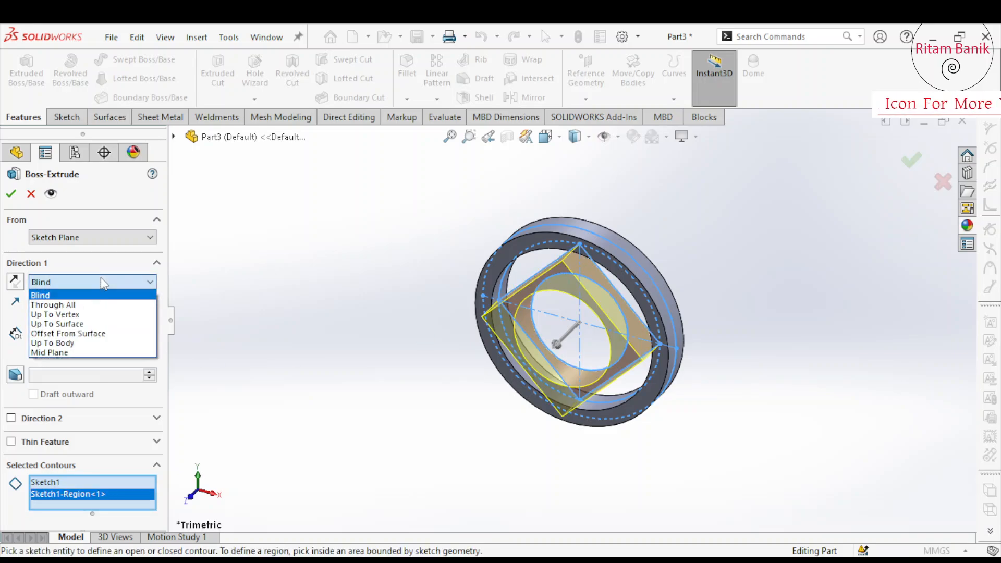
pyautogui.click(77, 353)
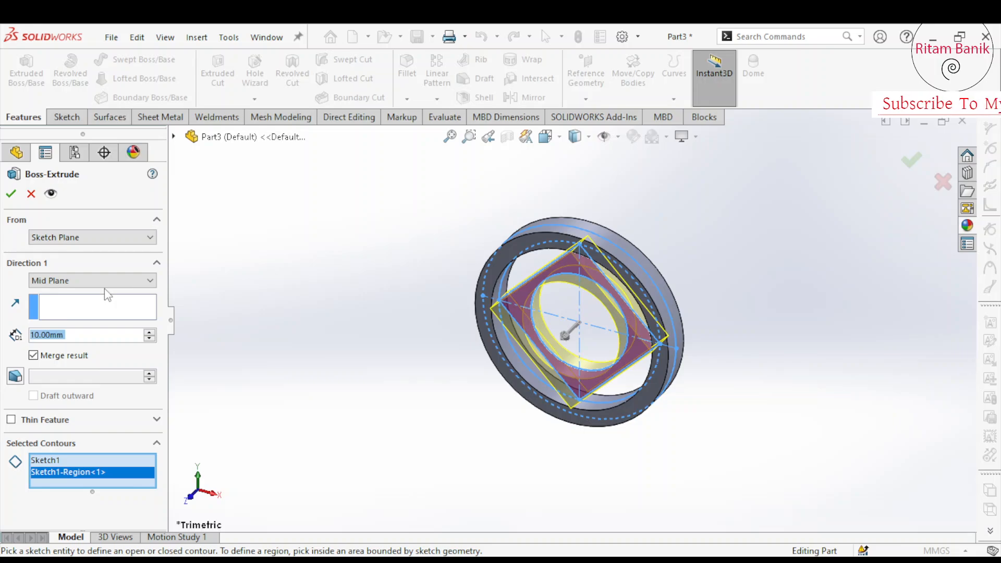
# Start the square region's extrusion at an Offset of 2 mm from the sketch plane.
pyautogui.click(96, 235)
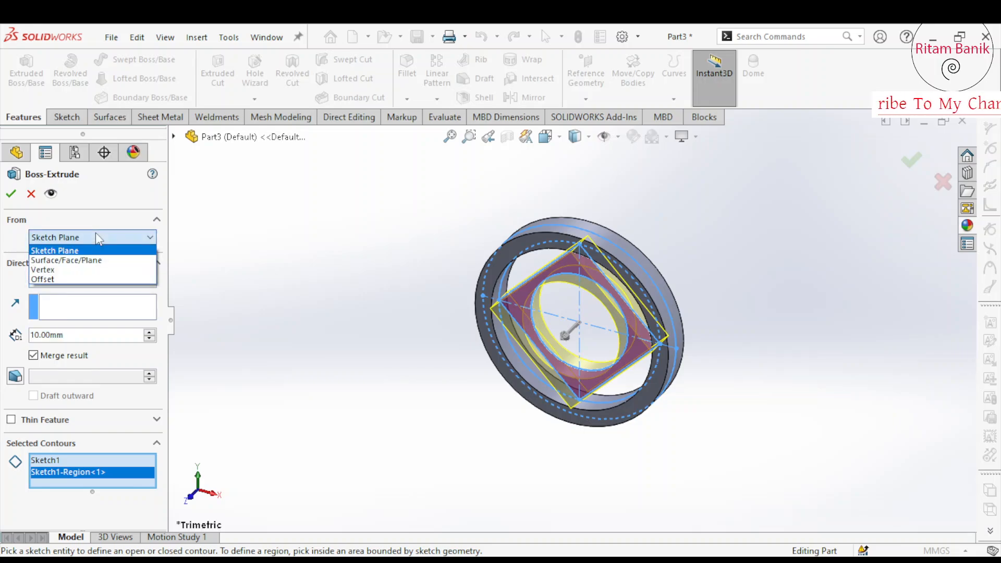
pyautogui.click(95, 234)
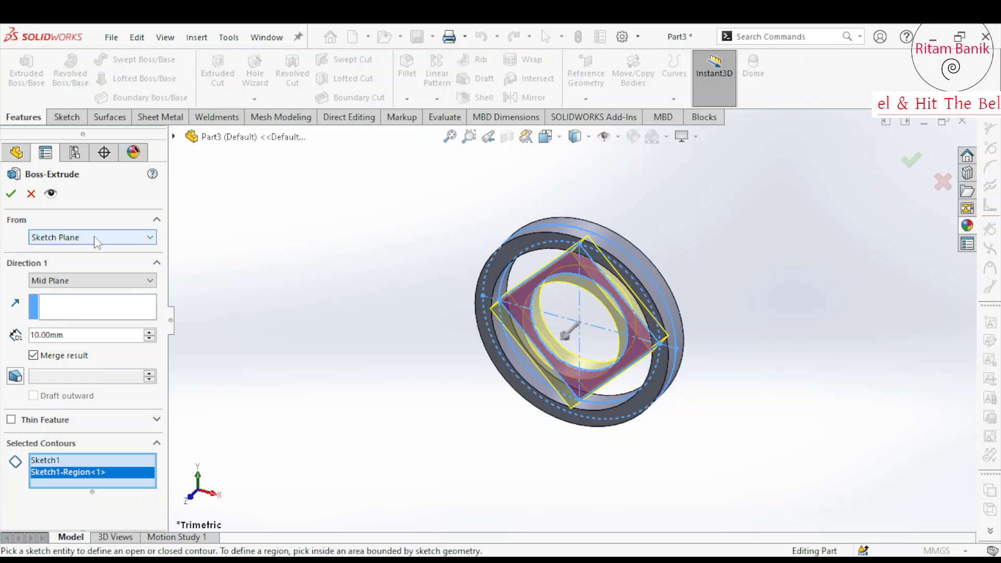
pyautogui.click(97, 237)
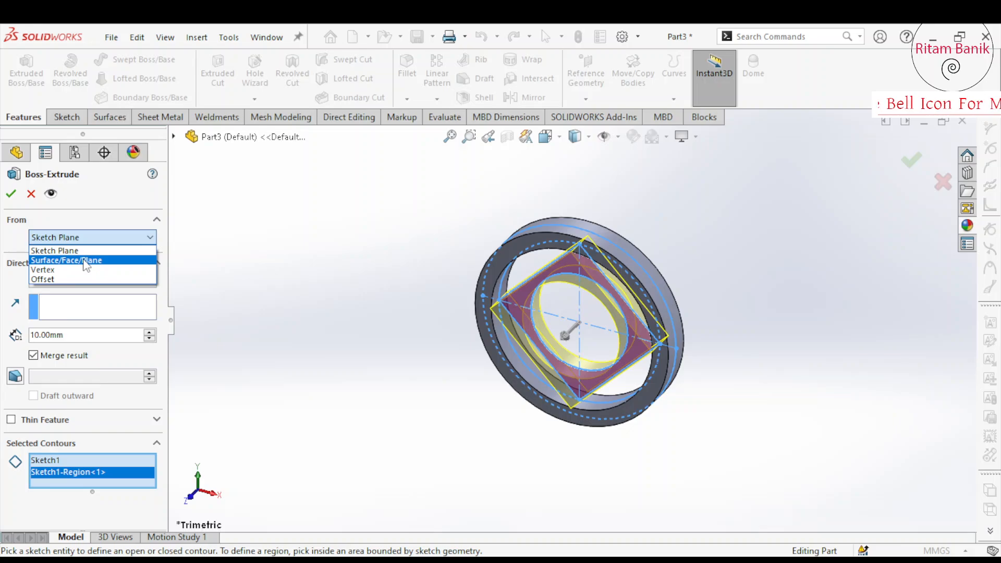
pyautogui.click(77, 280)
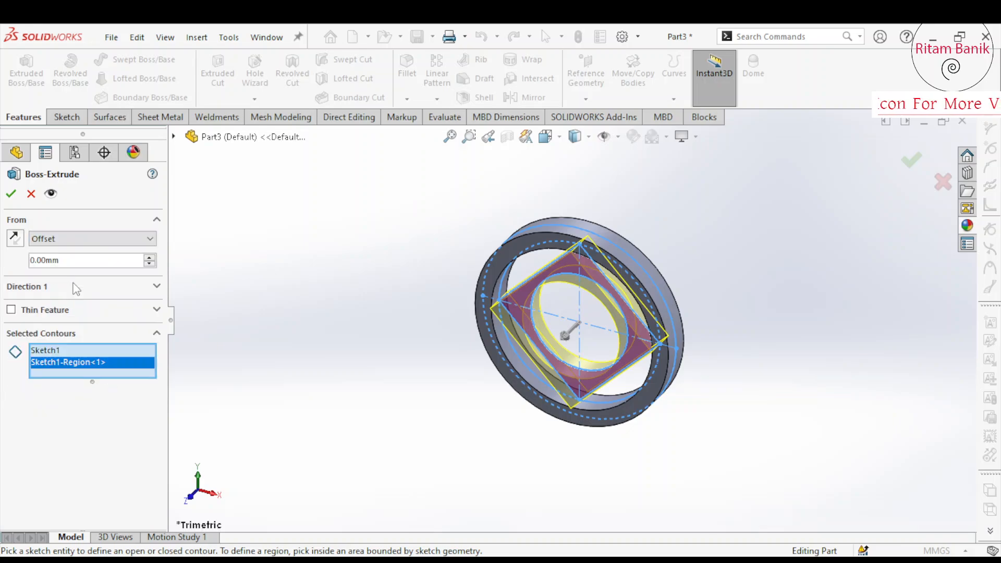
pyautogui.click(97, 260)
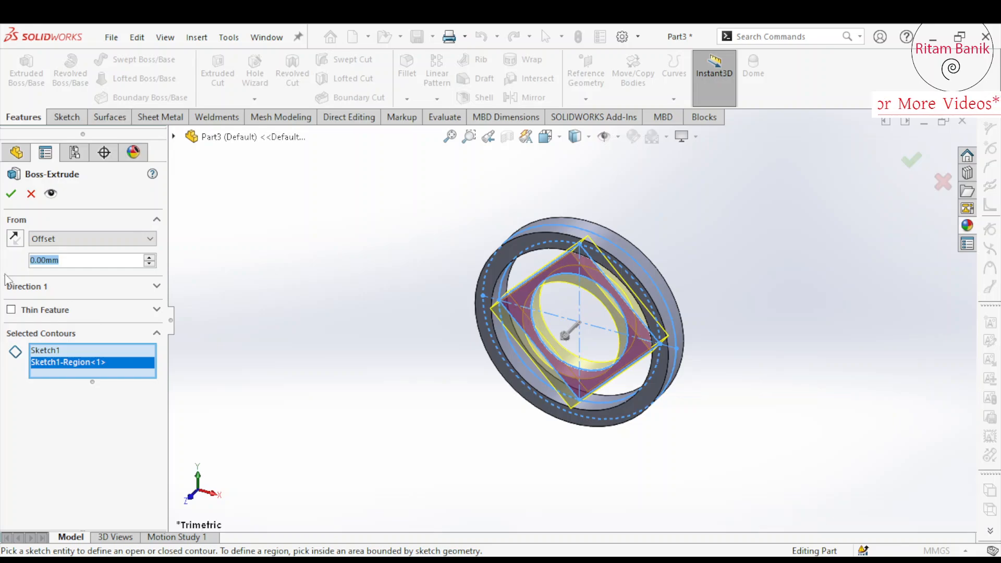
pyautogui.write('2')
pyautogui.press('Return')
pyautogui.moveTo(527, 258); pyautogui.dragTo(459, 261, button='middle')
pyautogui.click(90, 290)
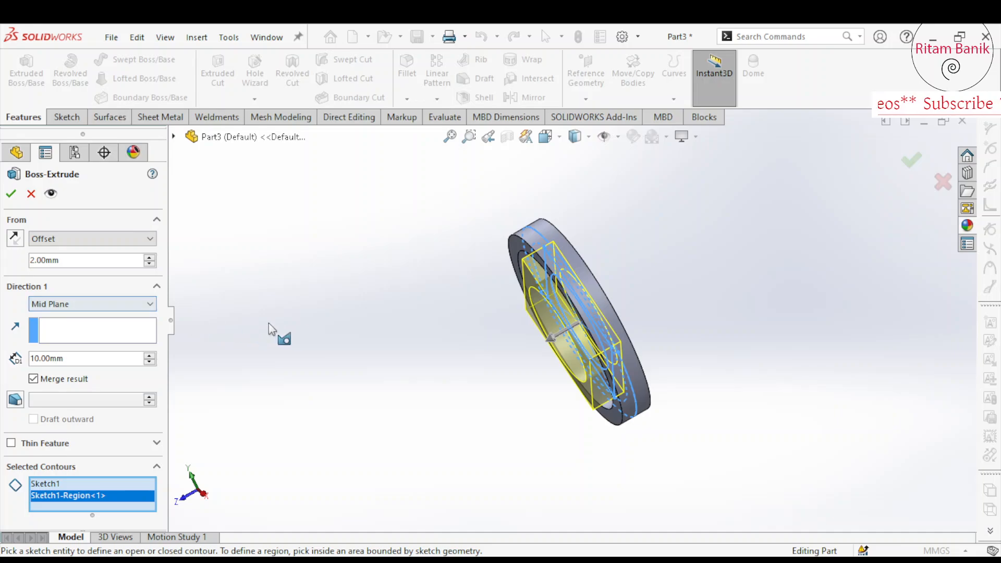
# Change the square extrusion's end condition to Blind, try the reversed direction and restore the original direction.
pyautogui.moveTo(502, 320); pyautogui.dragTo(539, 339, button='middle')
pyautogui.click(107, 304)
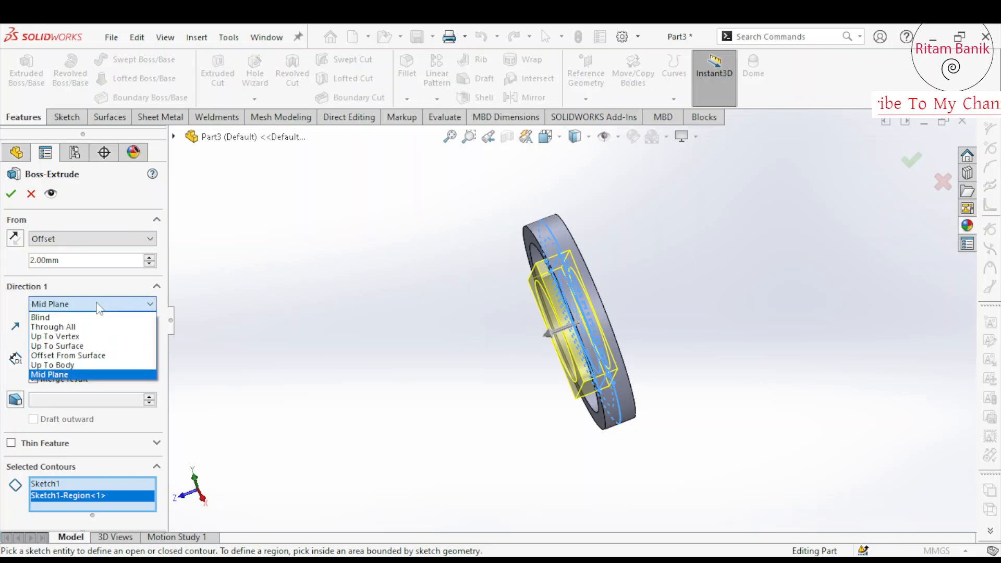
pyautogui.click(300, 272)
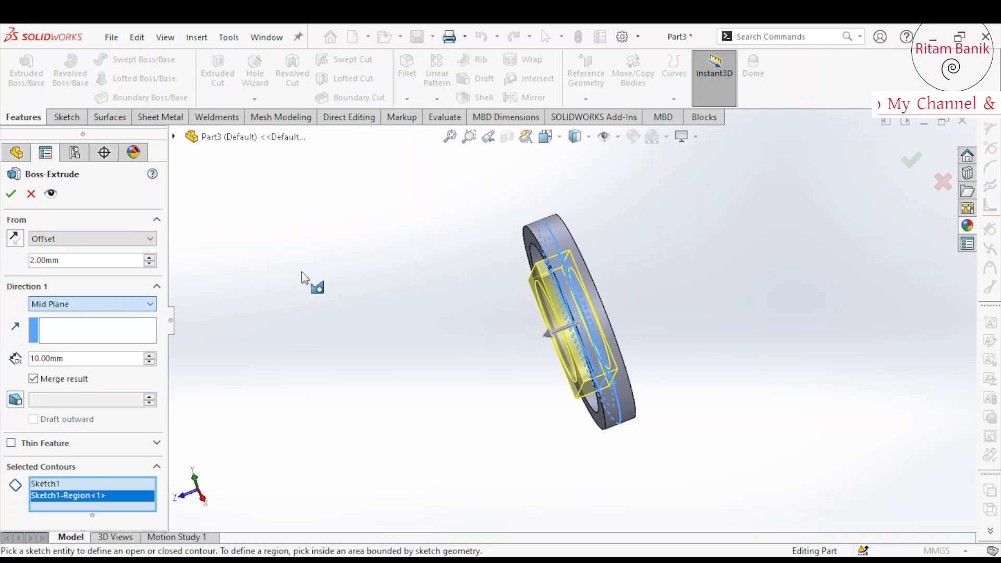
pyautogui.moveTo(376, 287); pyautogui.dragTo(389, 365, button='middle')
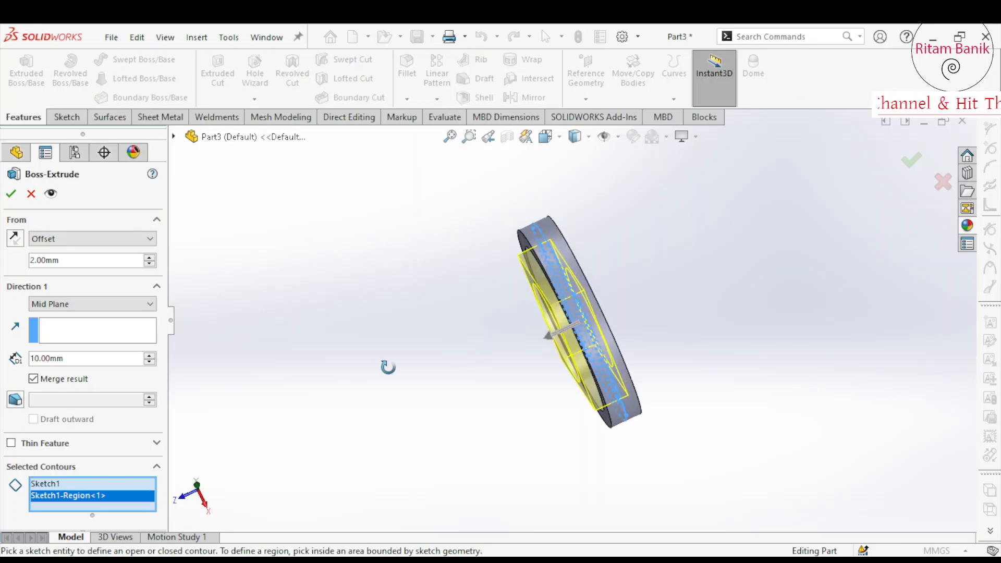
pyautogui.click(86, 304)
pyautogui.click(81, 318)
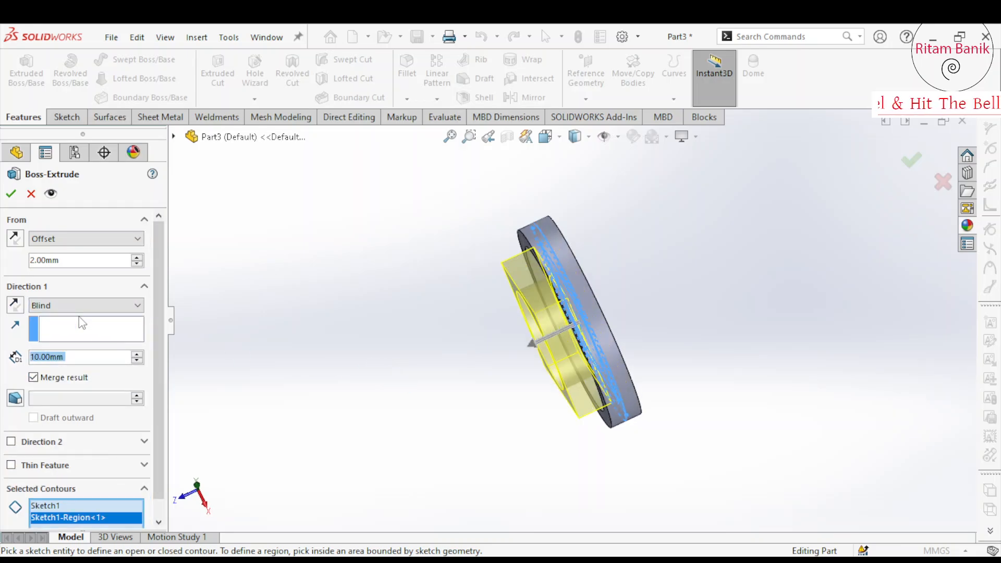
pyautogui.click(15, 305)
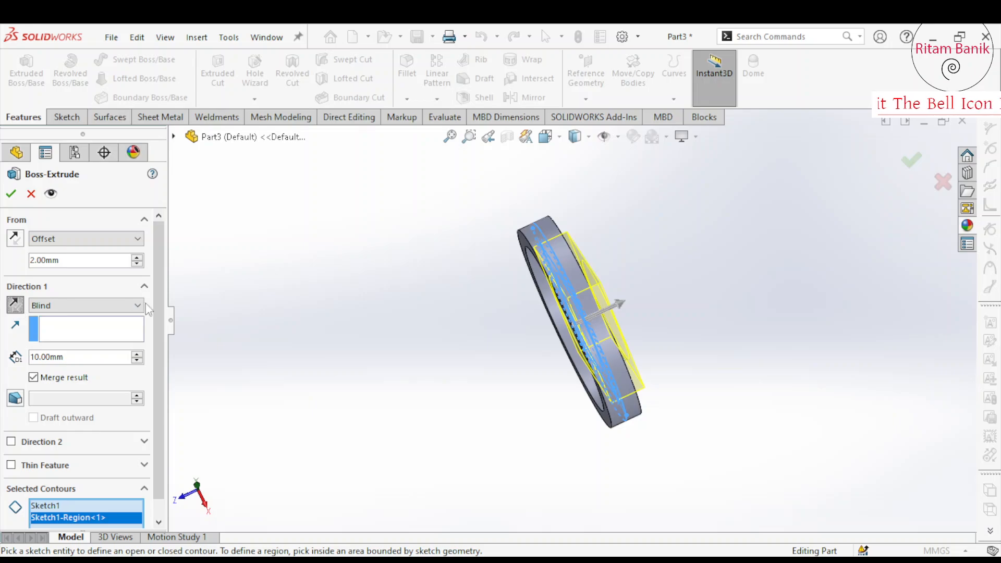
pyautogui.click(14, 305)
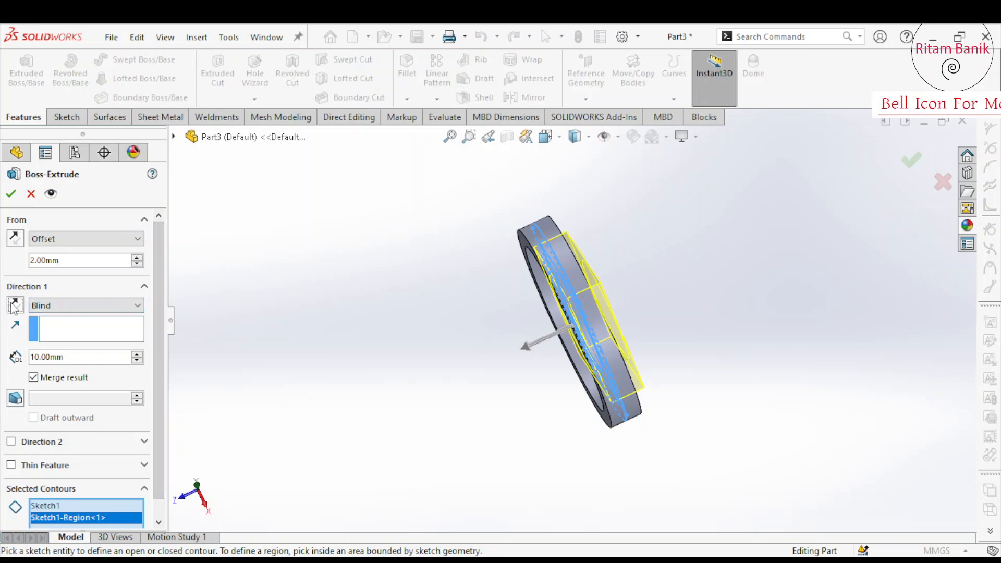
pyautogui.moveTo(323, 329); pyautogui.dragTo(434, 241, button='middle')
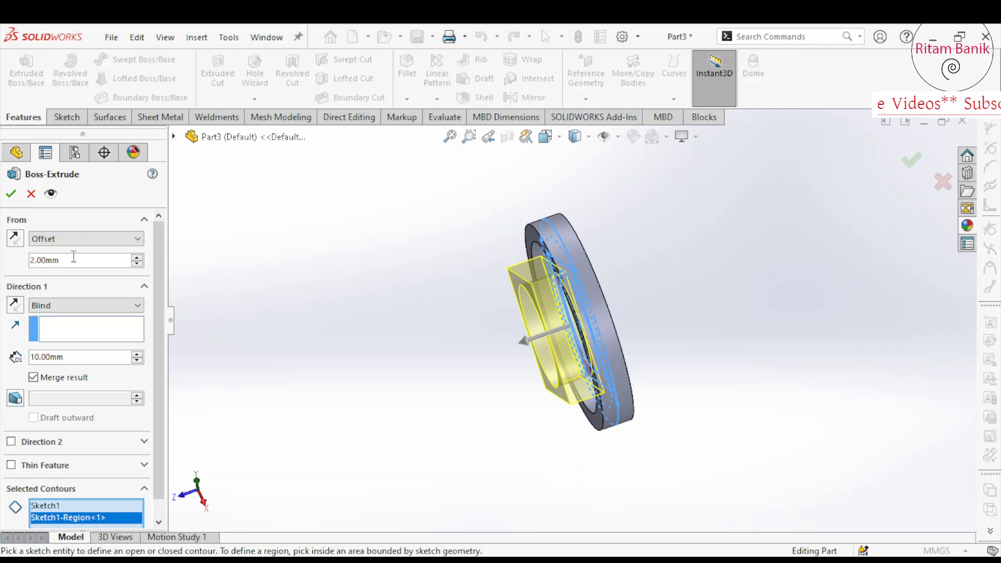
# Try a 12 mm start offset with the square extrusion's direction reversed.
pyautogui.moveTo(73, 260); pyautogui.dragTo(2, 264)
pyautogui.write('12')
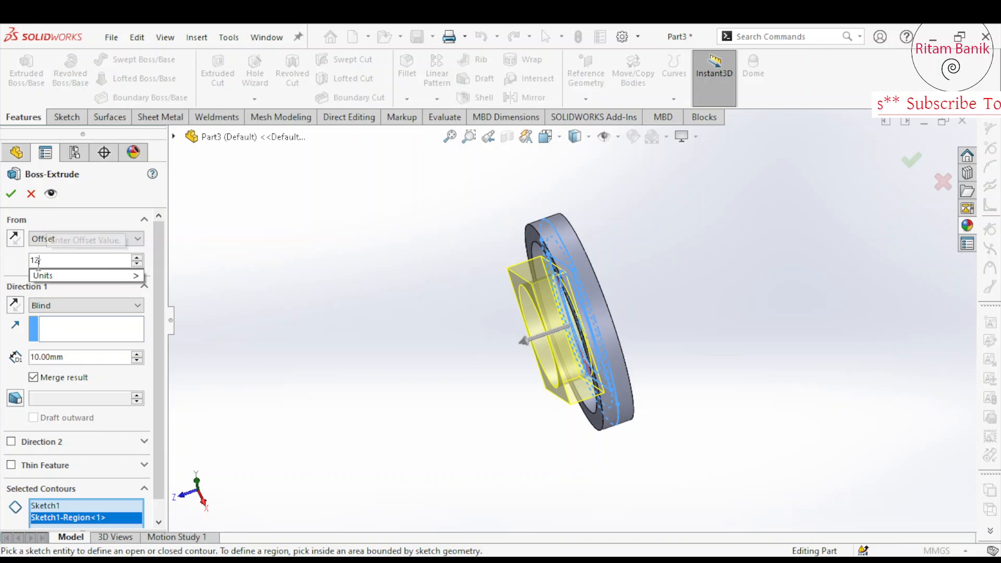
pyautogui.press('Return')
pyautogui.click(21, 307)
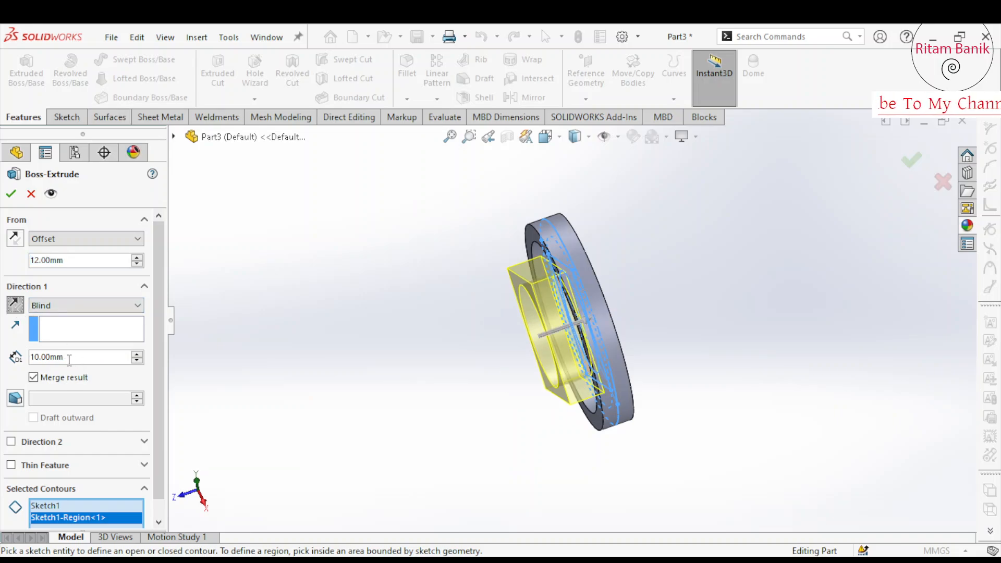
pyautogui.moveTo(447, 319); pyautogui.dragTo(520, 337, button='middle')
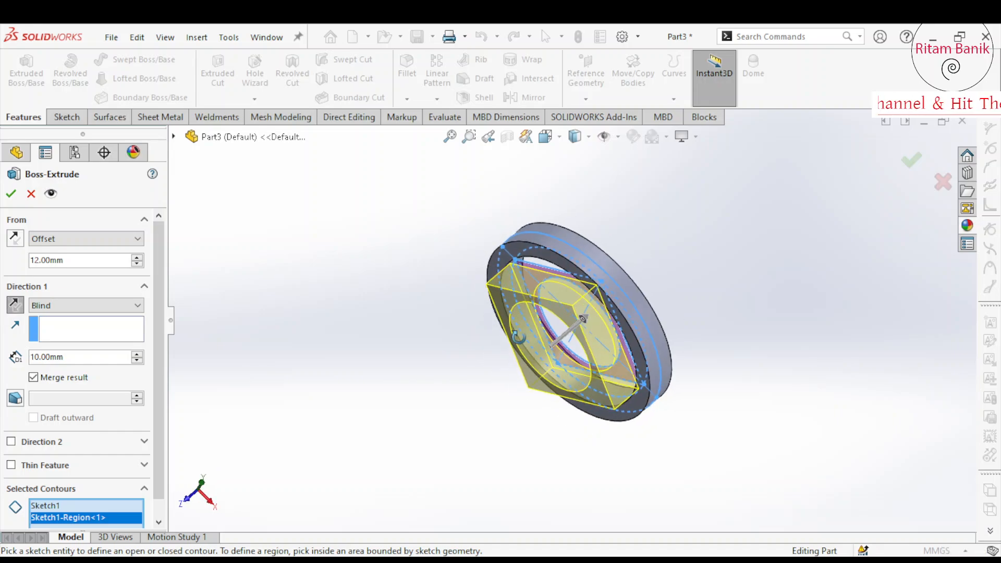
# Try the Mid Plane end condition with the 12 mm start offset and return to Blind.
pyautogui.click(104, 306)
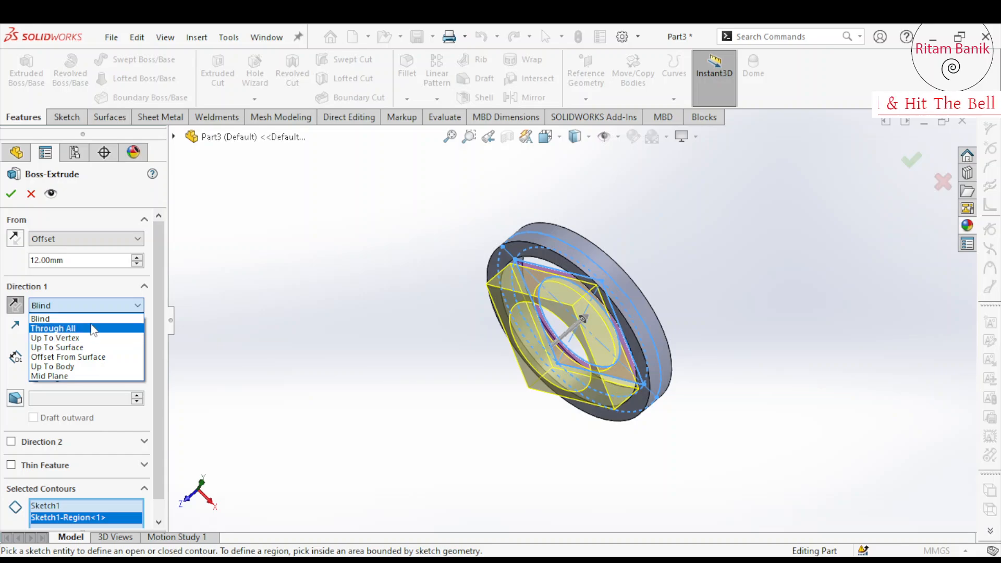
pyautogui.click(87, 376)
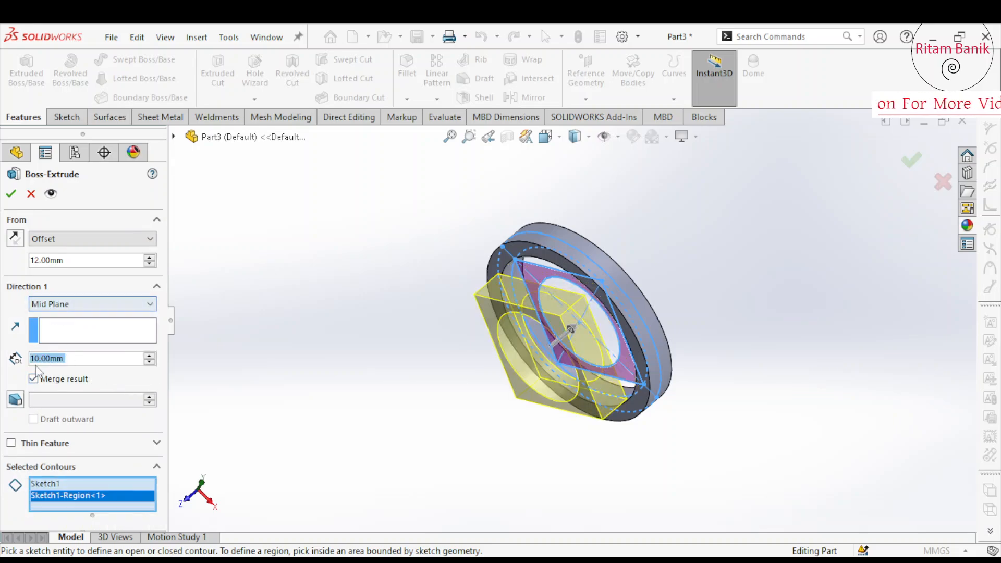
pyautogui.moveTo(293, 264); pyautogui.dragTo(258, 266, button='middle')
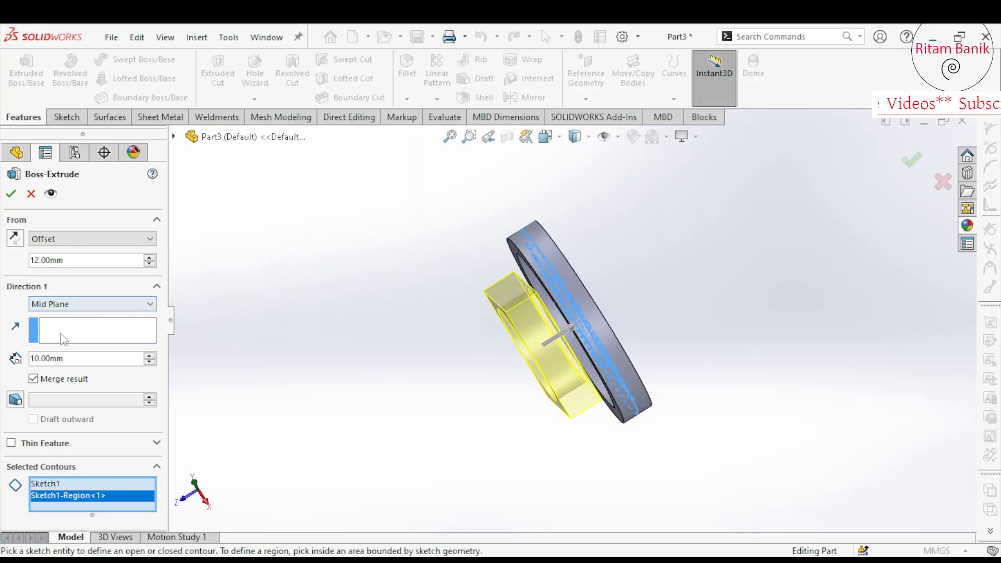
pyautogui.click(72, 306)
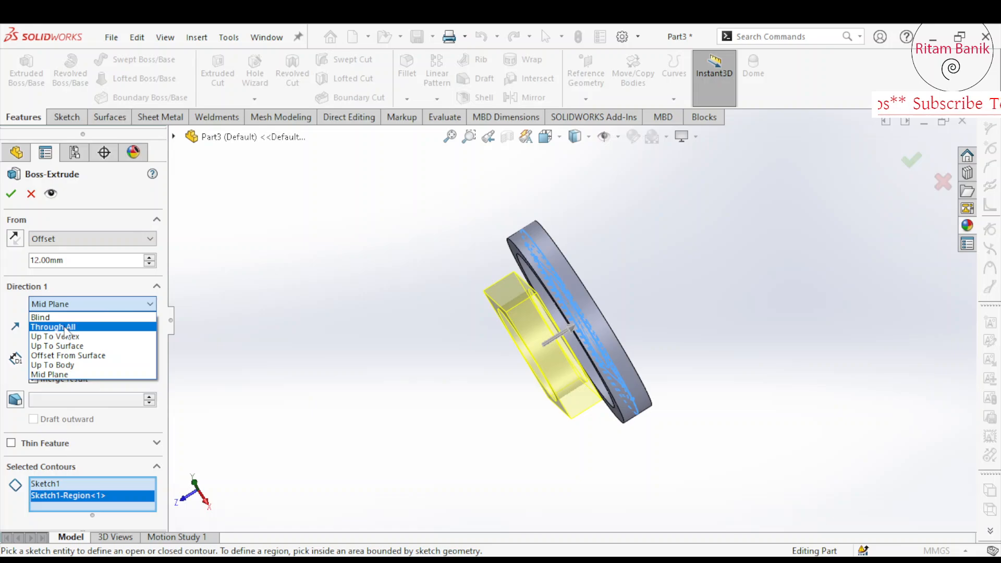
pyautogui.click(40, 317)
# Set the square extrusion's start offset to 2 mm and flip its direction away from the ring's far side.
pyautogui.click(79, 358)
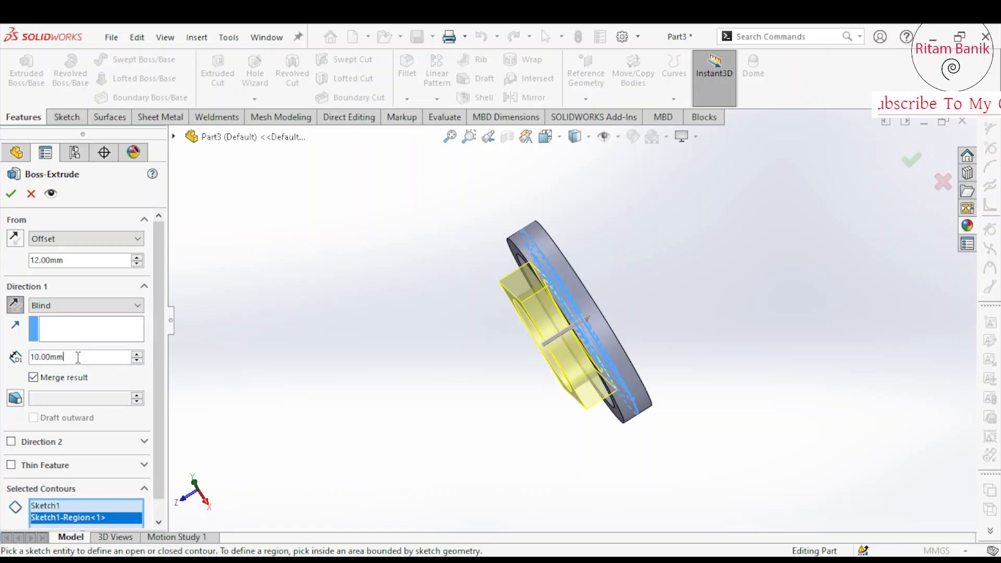
pyautogui.moveTo(78, 358); pyautogui.dragTo(25, 360)
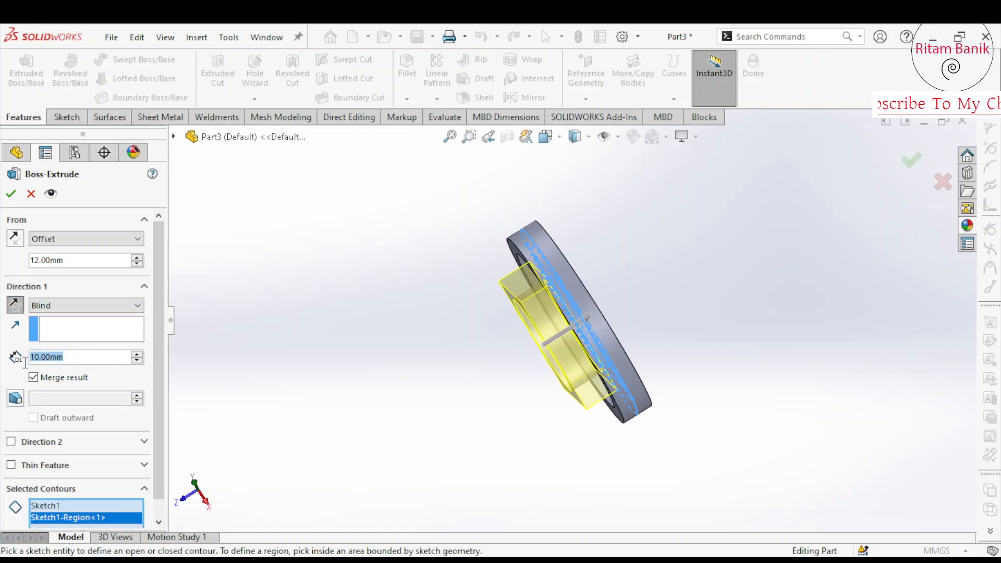
pyautogui.click(16, 305)
pyautogui.click(15, 305)
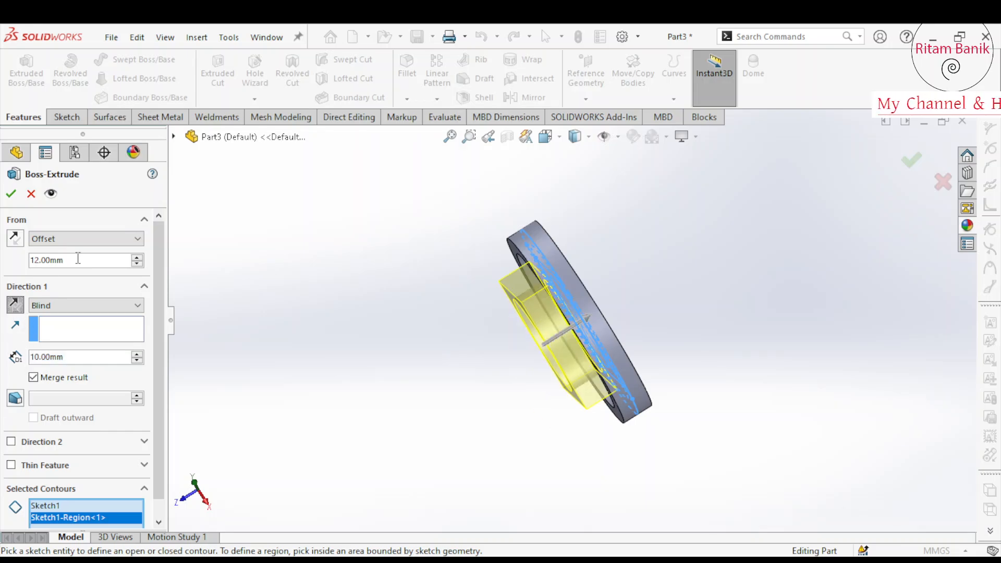
pyautogui.moveTo(73, 260); pyautogui.dragTo(2, 261)
pyautogui.write('2')
pyautogui.press('Return')
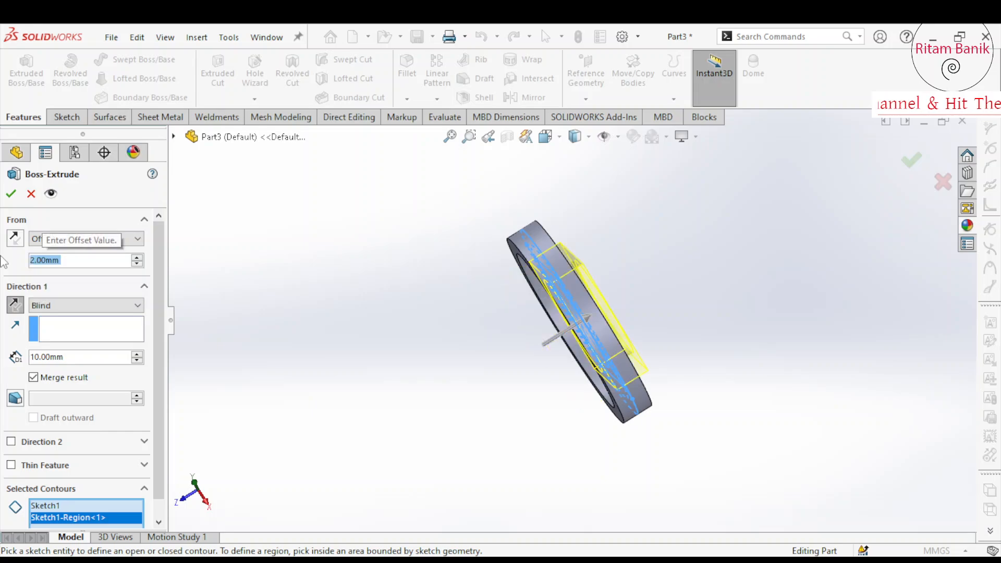
pyautogui.click(14, 305)
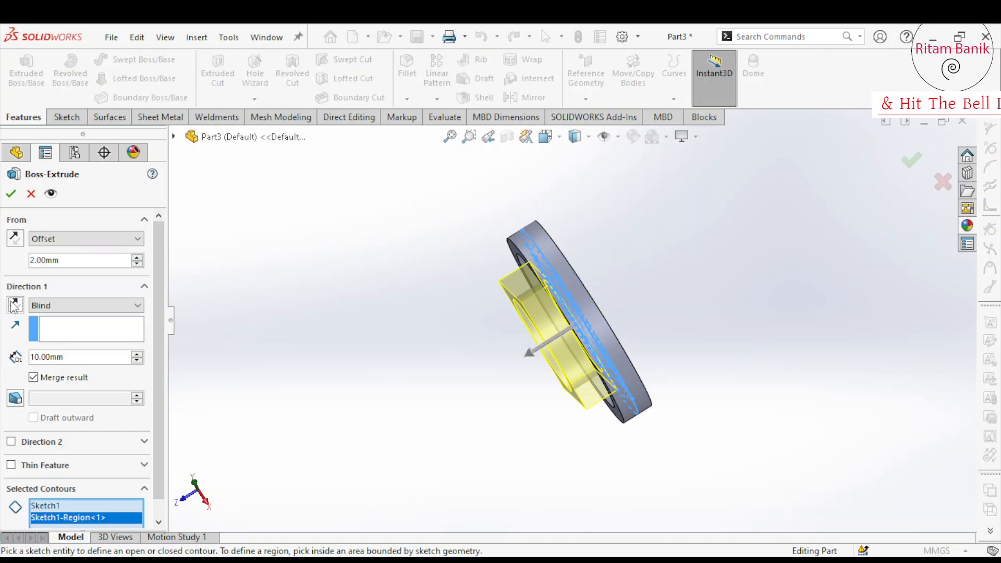
pyautogui.scroll(-3, 523, 300)
pyautogui.moveTo(507, 327); pyautogui.dragTo(499, 340, button='middle')
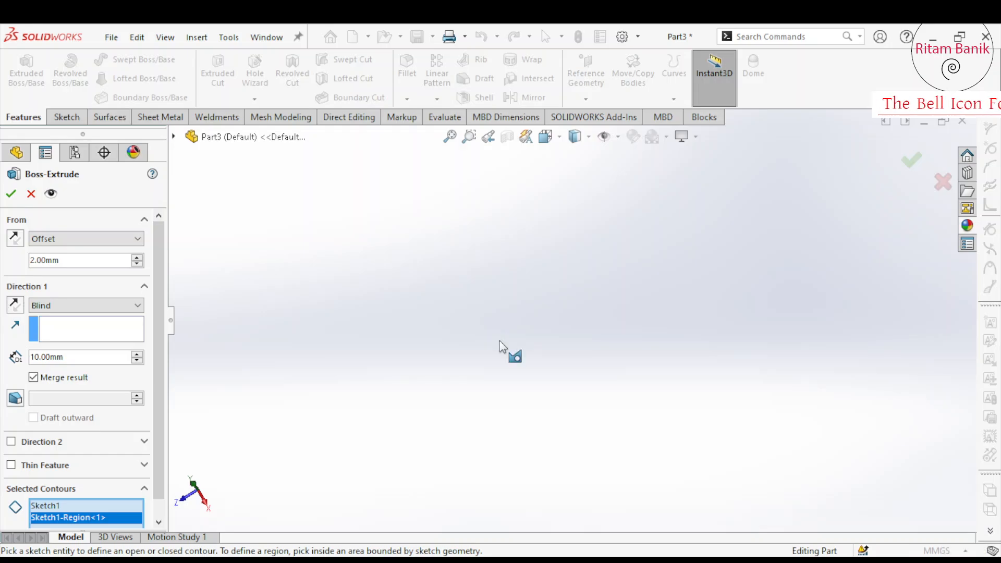
# Try the square extrusion's reversed direction with its 2 mm start offset and 10 mm depth, checking it from isometric and edge-on views.
pyautogui.press('space')
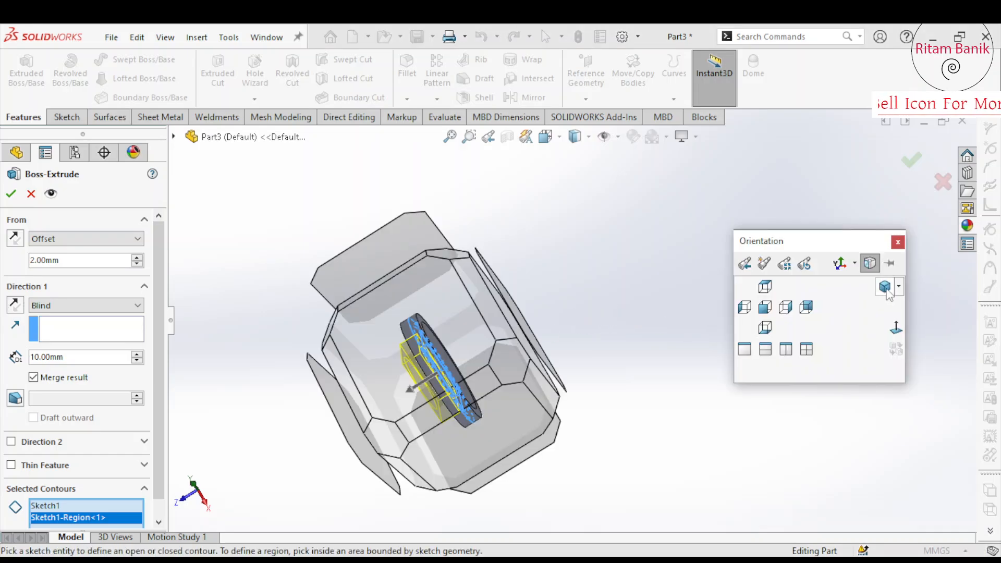
pyautogui.click(793, 319)
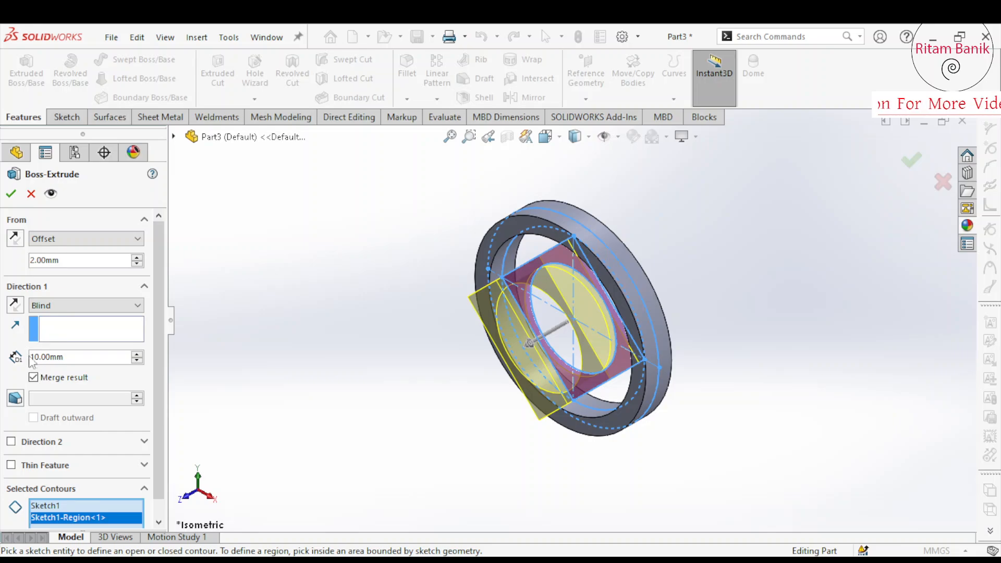
pyautogui.click(14, 305)
pyautogui.moveTo(575, 390); pyautogui.dragTo(537, 449, button='middle')
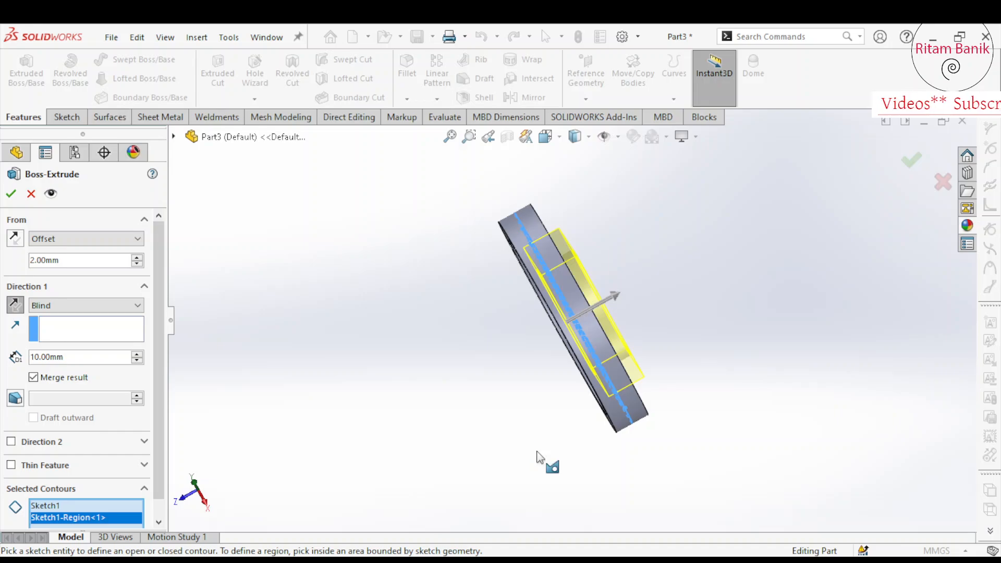
pyautogui.doubleClick(74, 357)
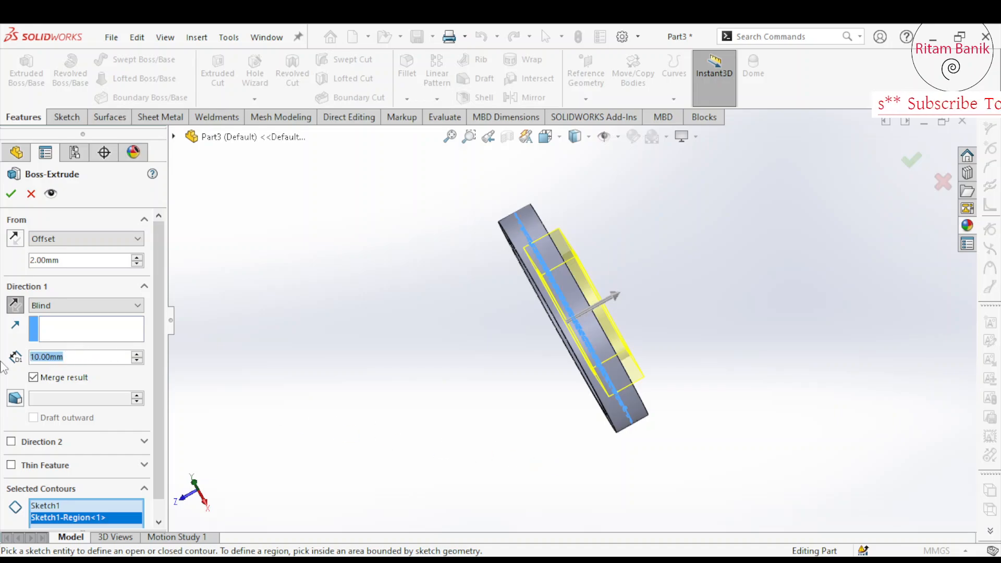
# Try flipping the square extrusion's start offset and its extrusion direction, keeping the Blind end condition.
pyautogui.click(16, 236)
pyautogui.click(16, 235)
pyautogui.click(16, 237)
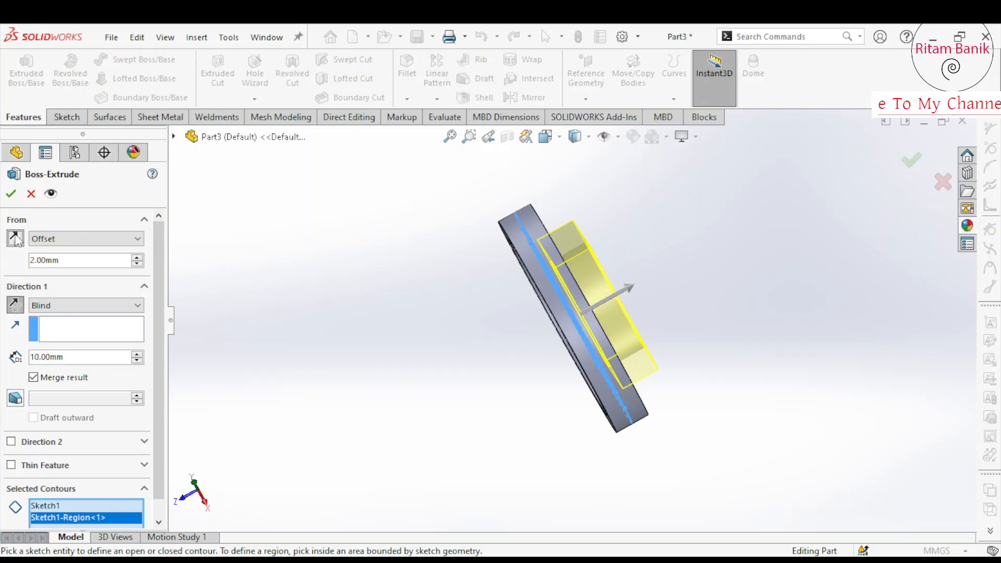
pyautogui.click(16, 305)
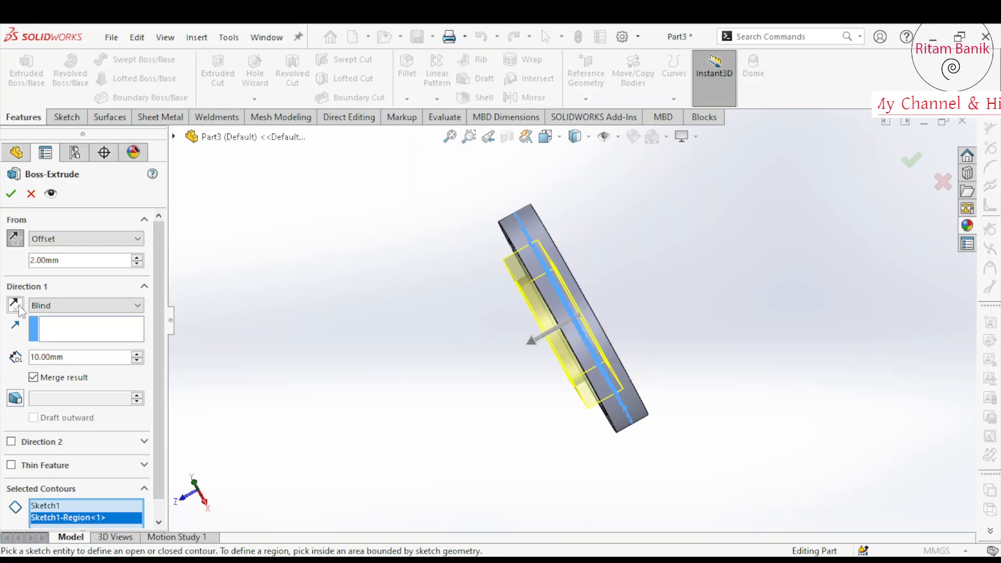
pyautogui.click(16, 305)
pyautogui.click(54, 305)
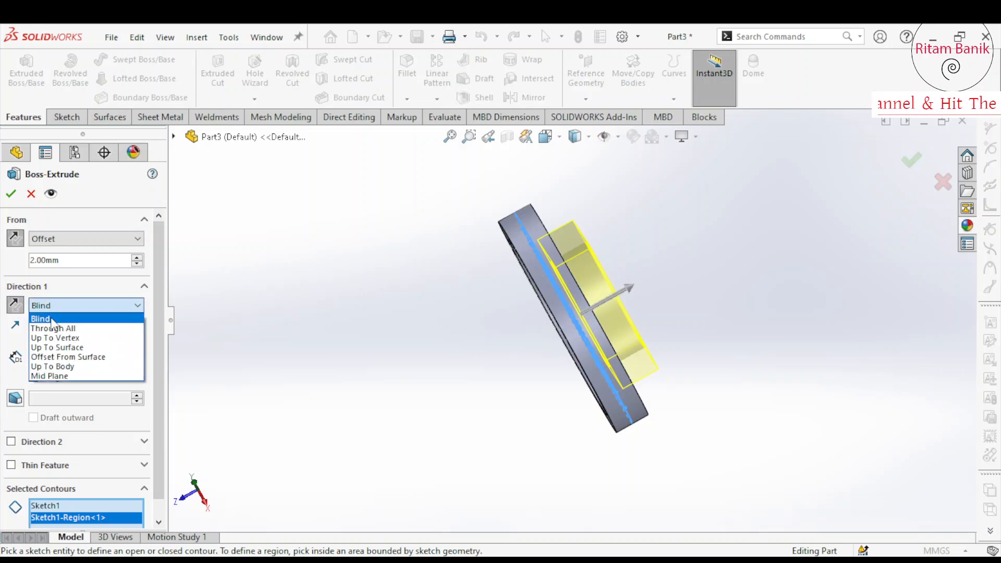
pyautogui.click(59, 305)
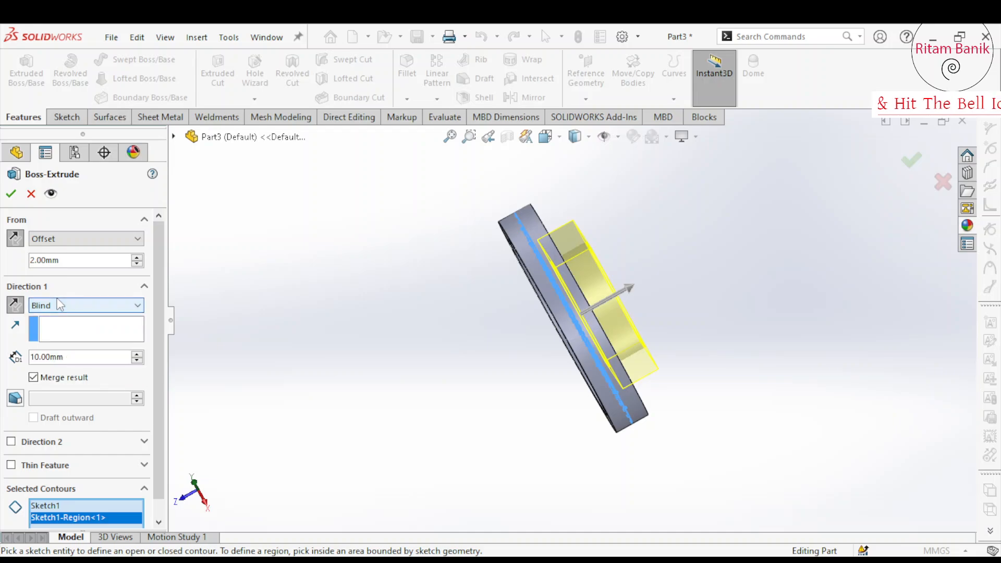
# Try a Mid Plane end condition with 8 mm depth for the square extrusion and flip its start offset direction.
pyautogui.click(57, 305)
pyautogui.click(50, 376)
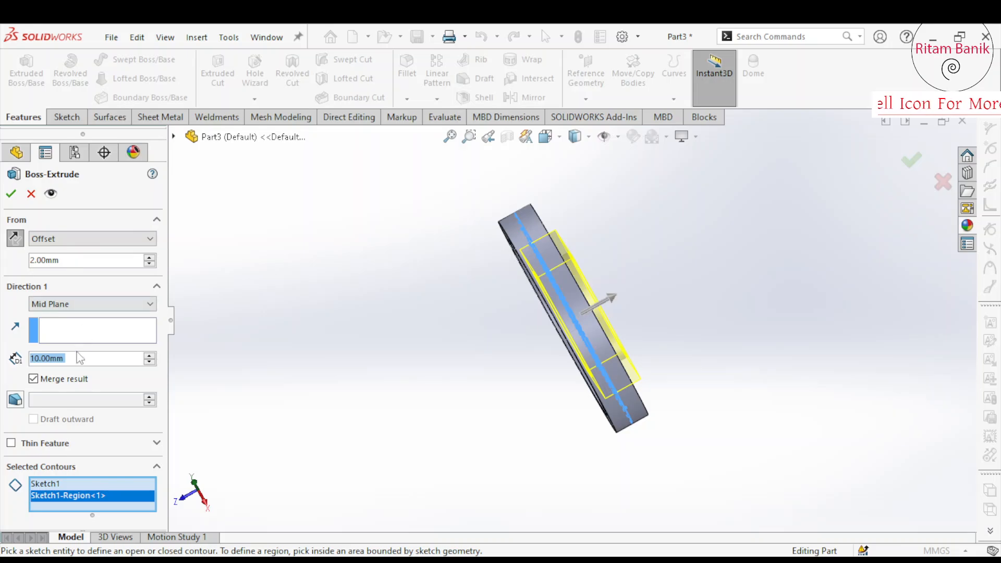
pyautogui.moveTo(71, 359); pyautogui.dragTo(2, 360)
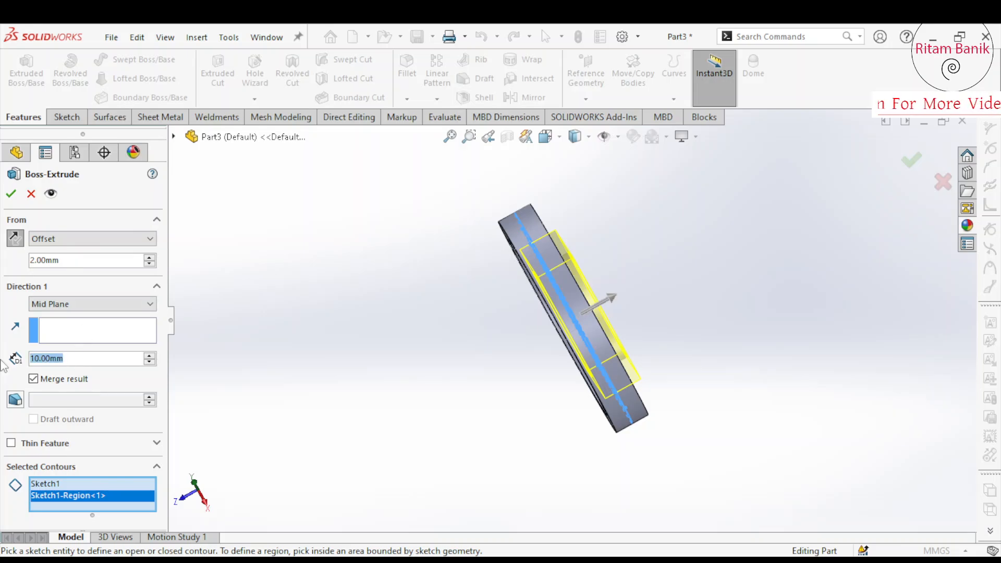
pyautogui.write('8')
pyautogui.press('Return')
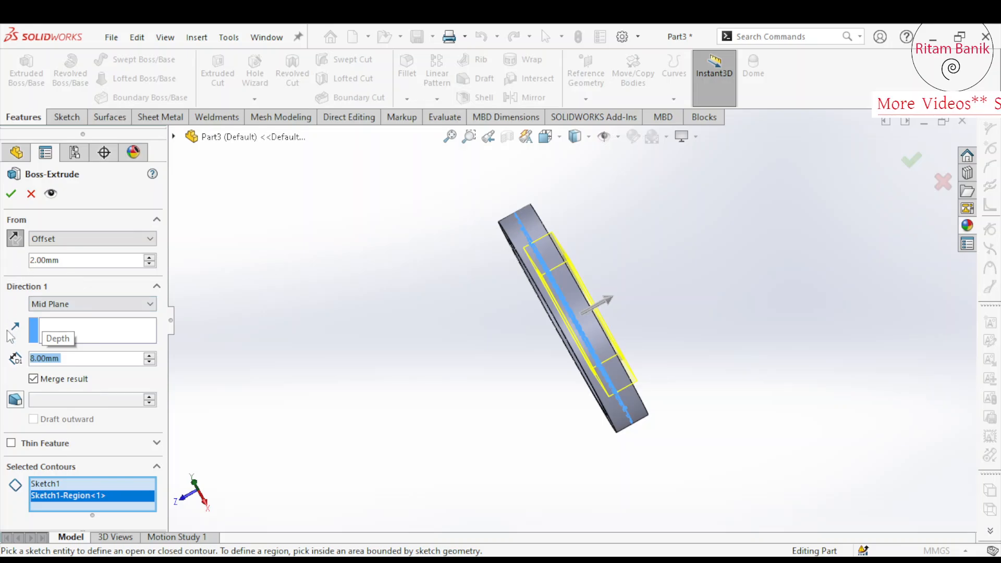
pyautogui.click(17, 240)
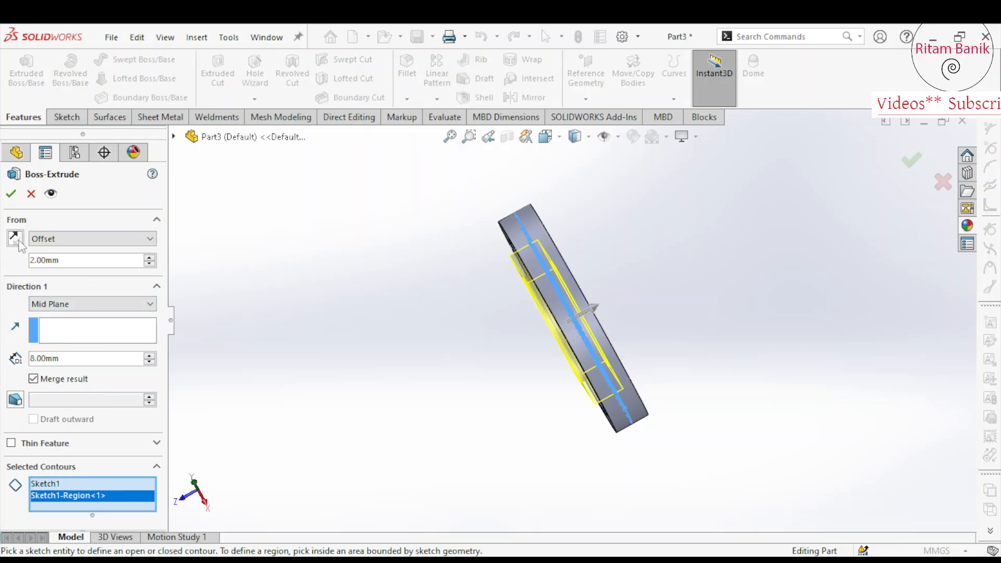
# Return the square extrusion to Blind with a 10 mm depth, inspect the preview and cancel the feature.
pyautogui.click(74, 359)
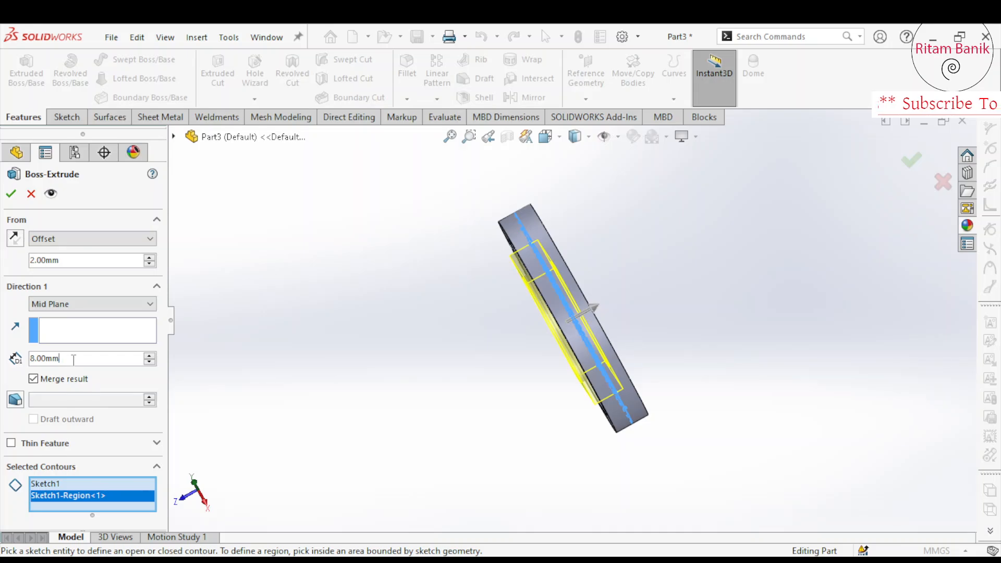
pyautogui.click(74, 306)
pyautogui.click(63, 320)
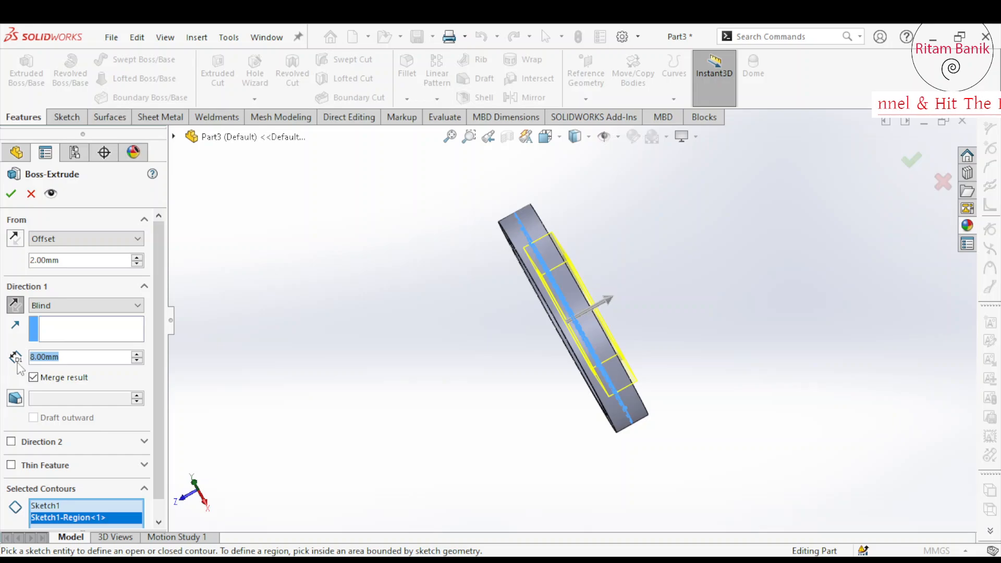
pyautogui.write('10')
pyautogui.press('Return')
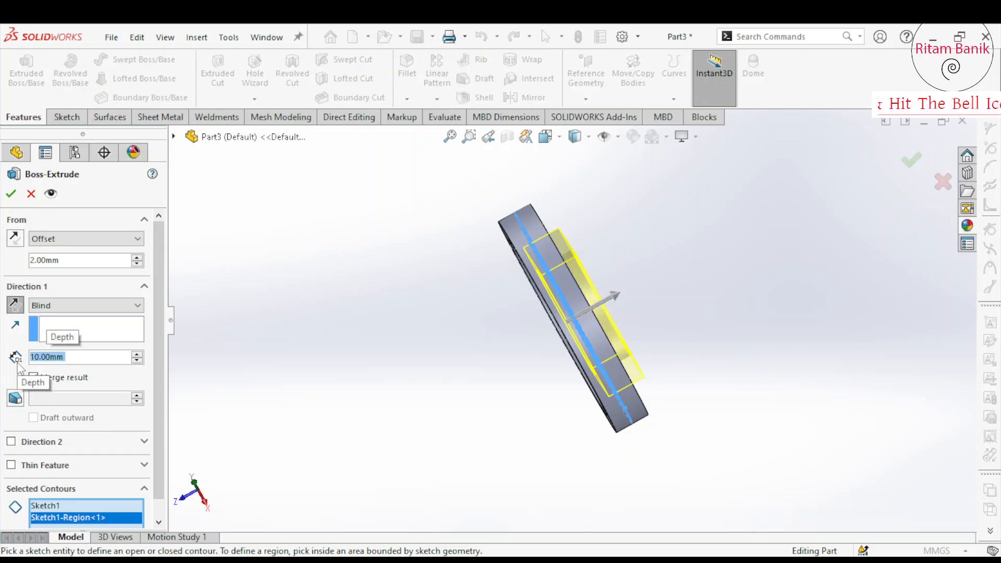
pyautogui.moveTo(482, 409); pyautogui.dragTo(484, 370, button='middle')
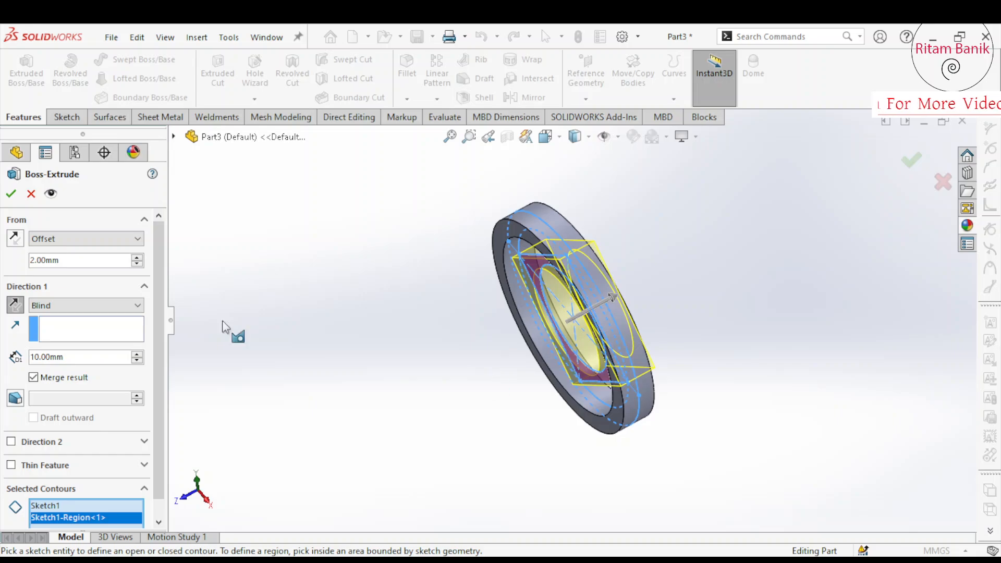
pyautogui.click(11, 194)
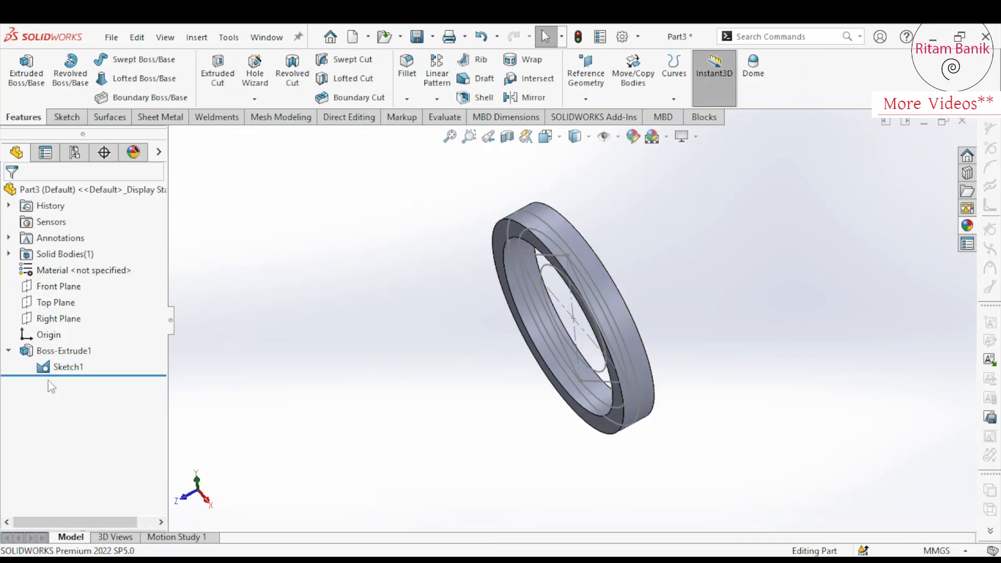
# Edit the outer ring's extrusion to use a Blind end condition in the reversed direction.
pyautogui.click(49, 354)
pyautogui.click(61, 313)
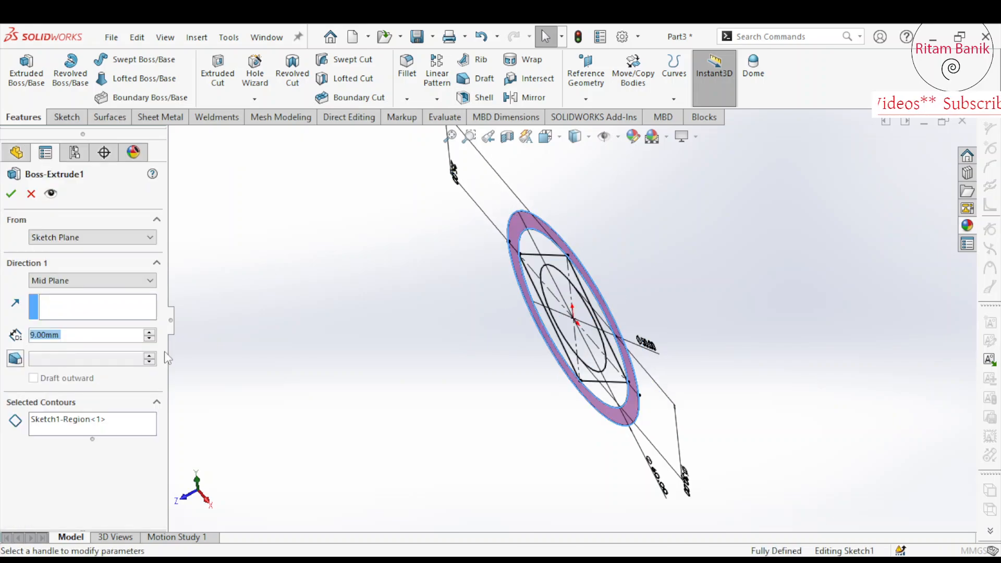
pyautogui.click(60, 284)
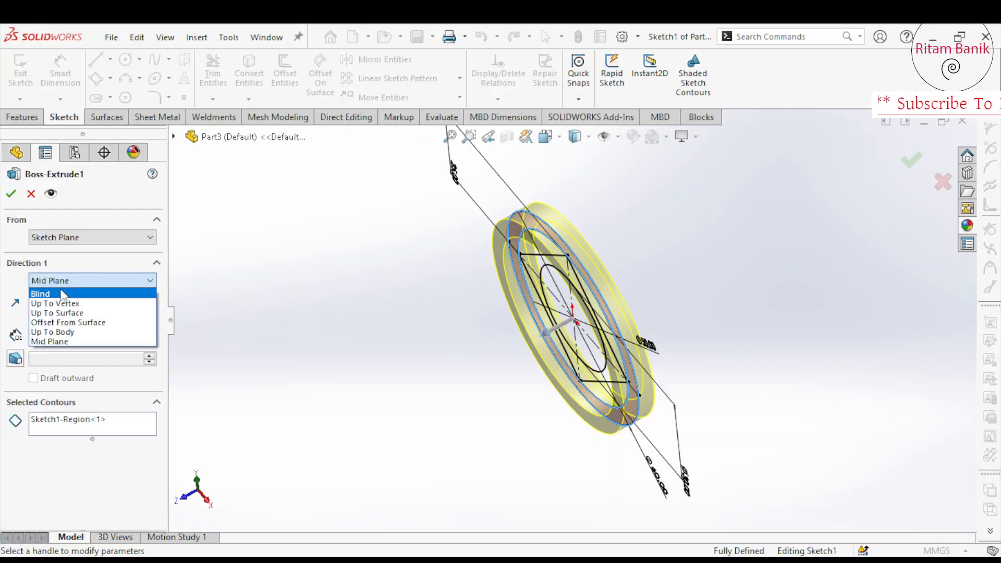
pyautogui.click(60, 291)
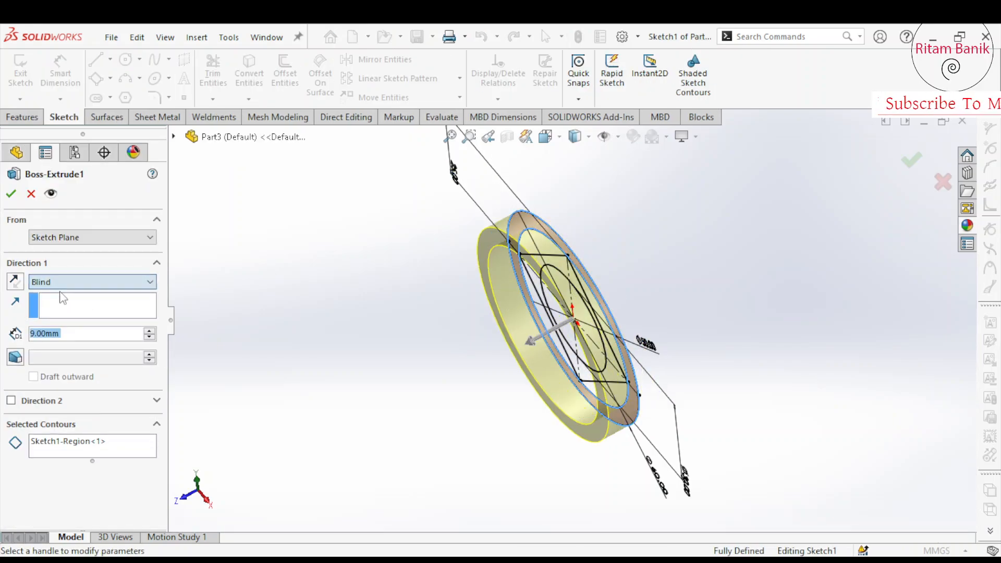
pyautogui.click(14, 282)
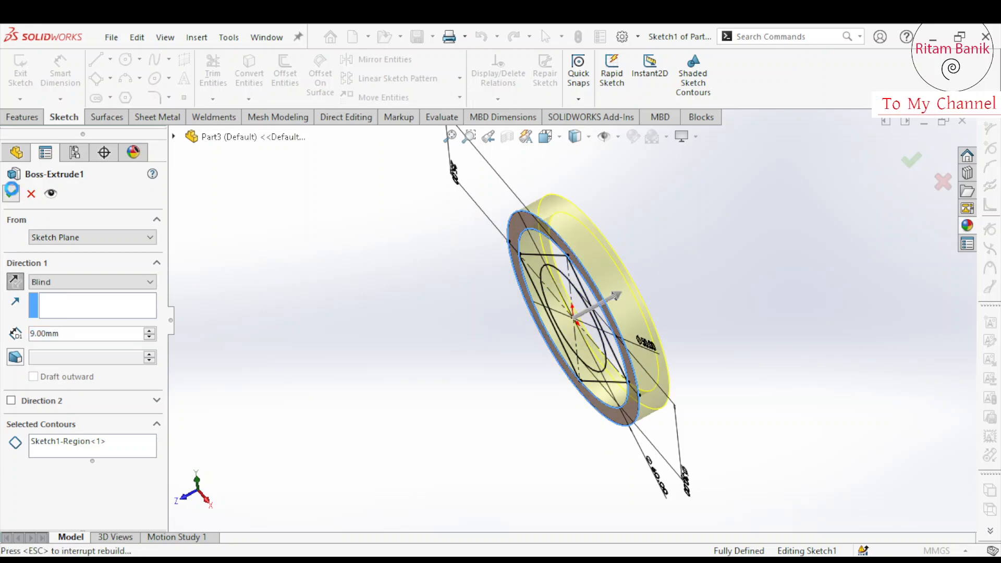
pyautogui.click(11, 193)
# Start a boss extrusion from Sketch1, selecting the rotated square region around the circular hole.
pyautogui.click(62, 367)
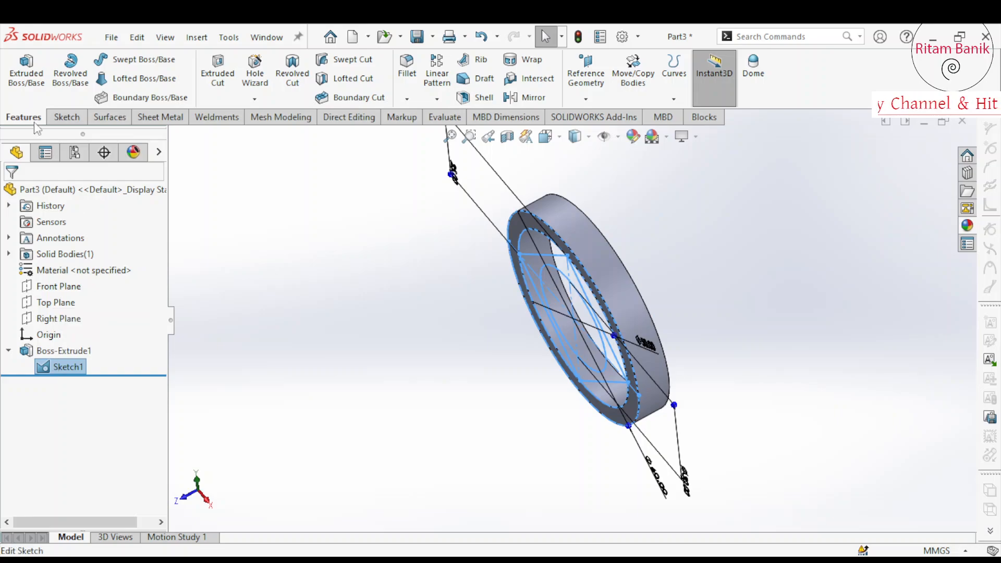
pyautogui.click(26, 73)
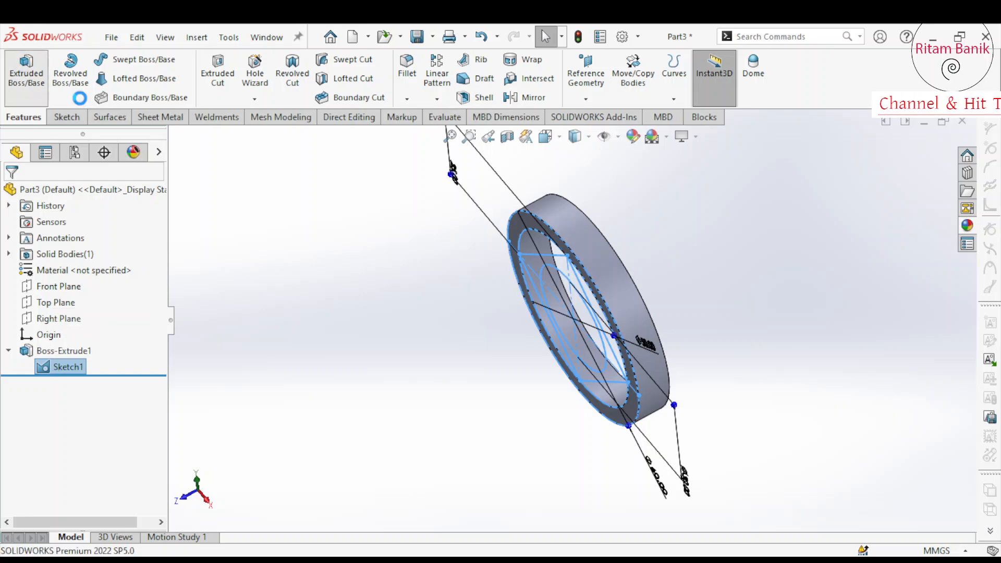
pyautogui.click(547, 266)
# Try a 2 mm start offset for the square extrusion with its extrusion direction reversed.
pyautogui.click(81, 237)
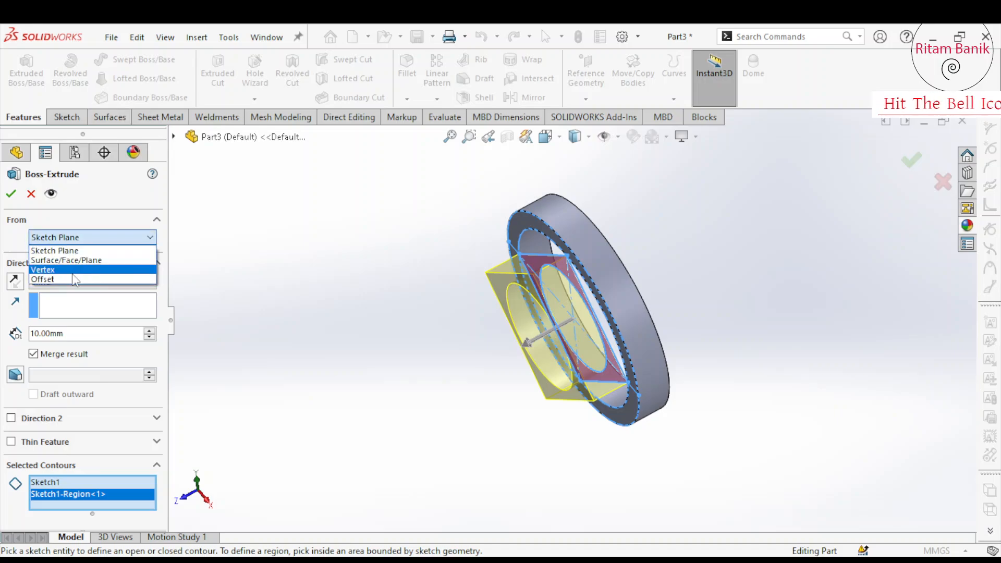
pyautogui.click(71, 280)
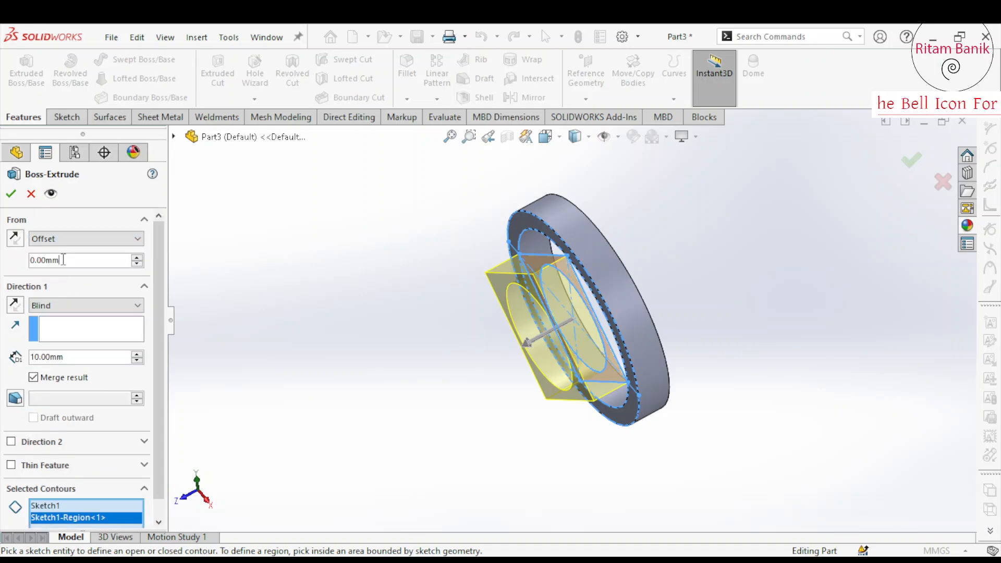
pyautogui.doubleClick(63, 260)
pyautogui.write('2')
pyautogui.press('Return')
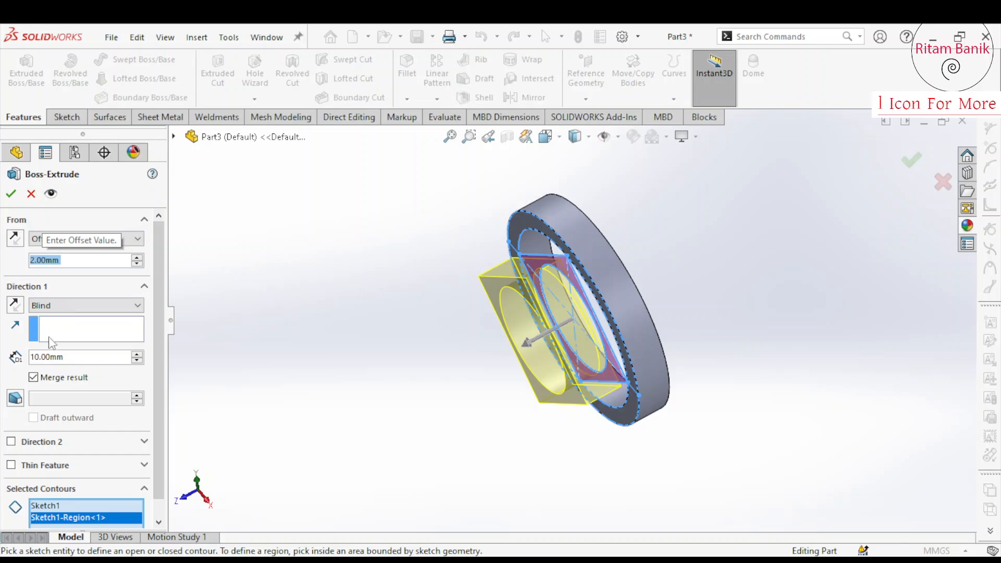
pyautogui.click(14, 303)
pyautogui.moveTo(294, 338); pyautogui.dragTo(417, 362, button='middle')
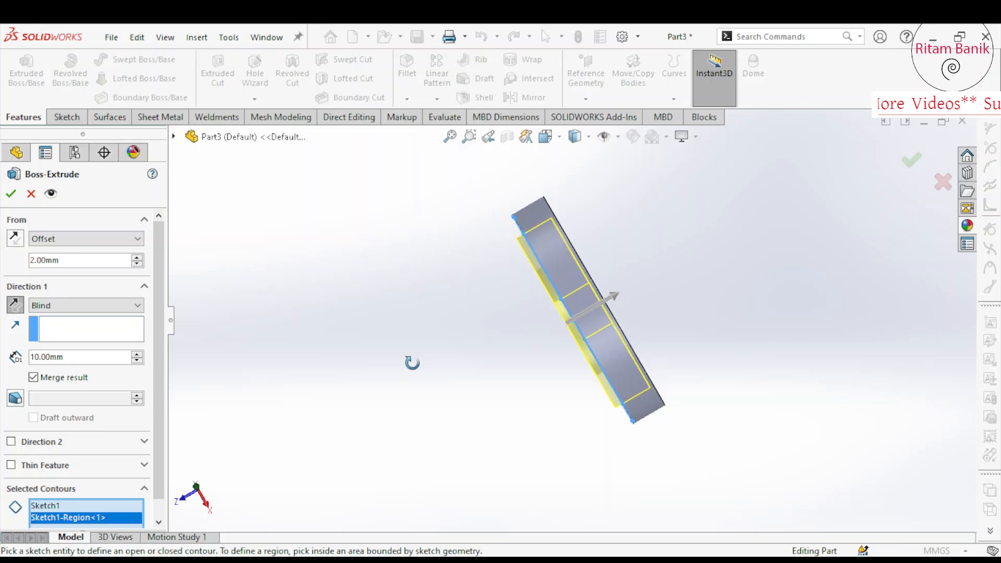
pyautogui.moveTo(411, 363); pyautogui.dragTo(418, 361, button='middle')
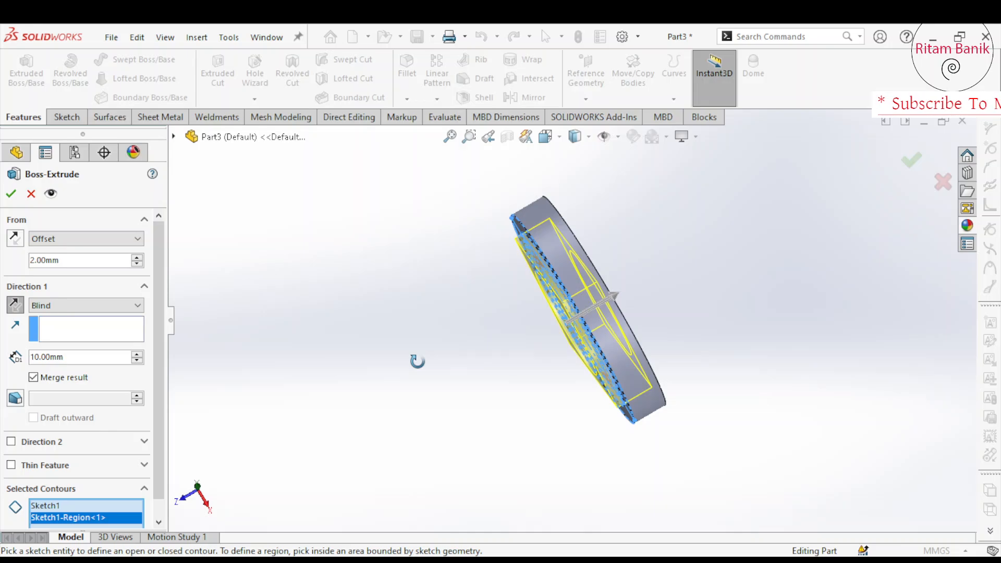
# Set the square extrusion to start from the sketch plane and direct it outward, away from the ring.
pyautogui.click(134, 240)
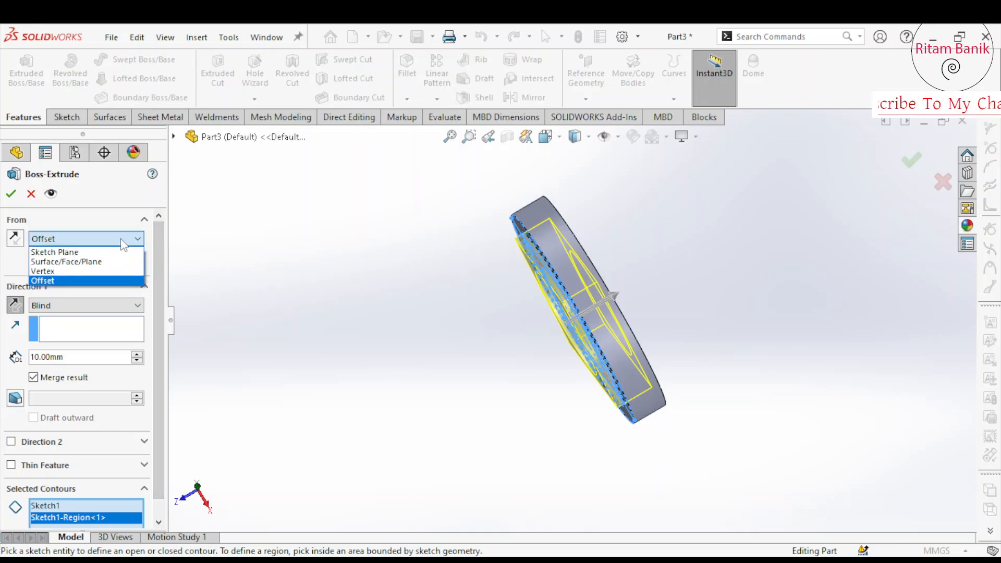
pyautogui.click(105, 252)
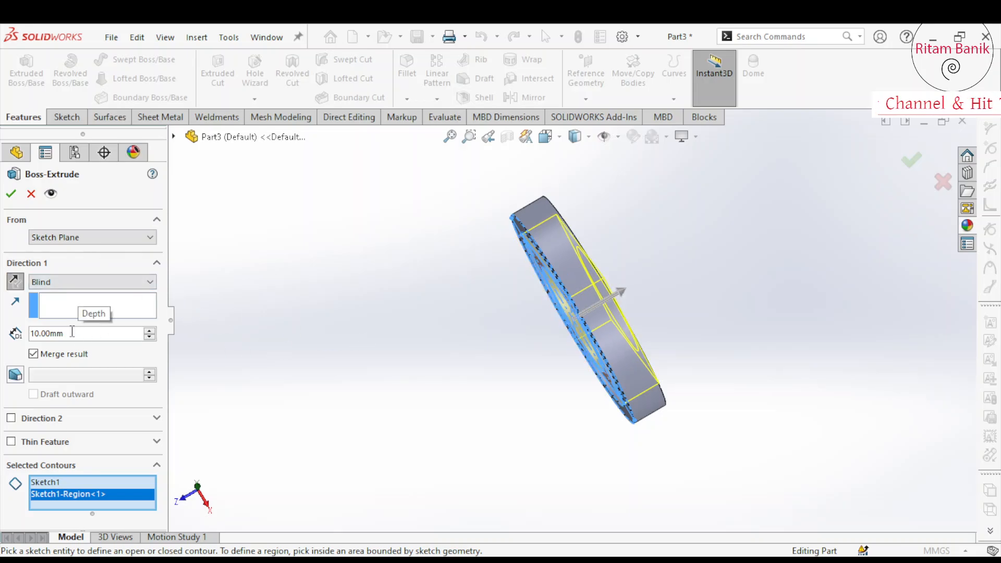
pyautogui.moveTo(445, 322)
pyautogui.mouseDown(button='middle')
pyautogui.moveTo(422, 347)
pyautogui.moveTo(447, 343)
pyautogui.moveTo(442, 356)
pyautogui.mouseUp(button='middle')
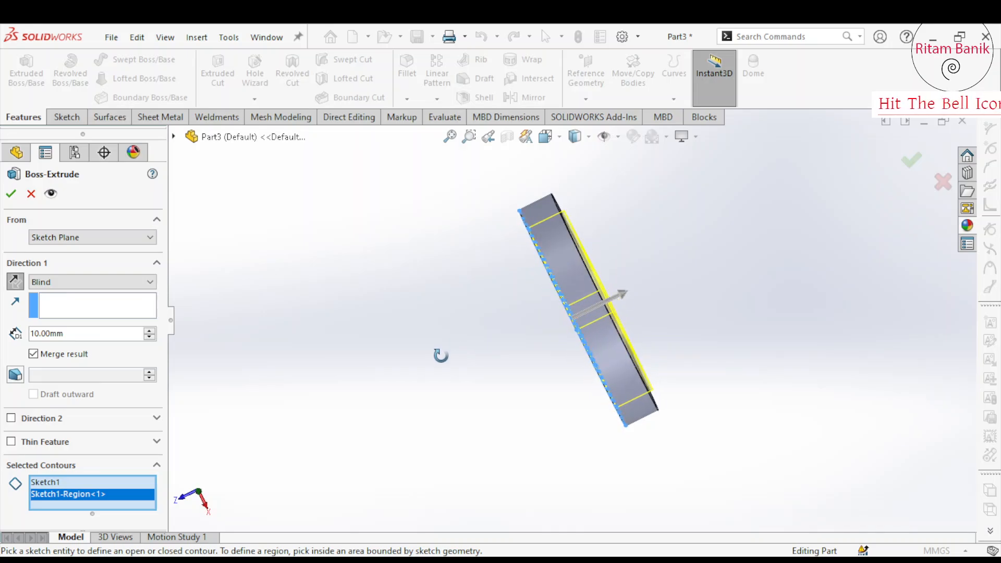
pyautogui.click(15, 283)
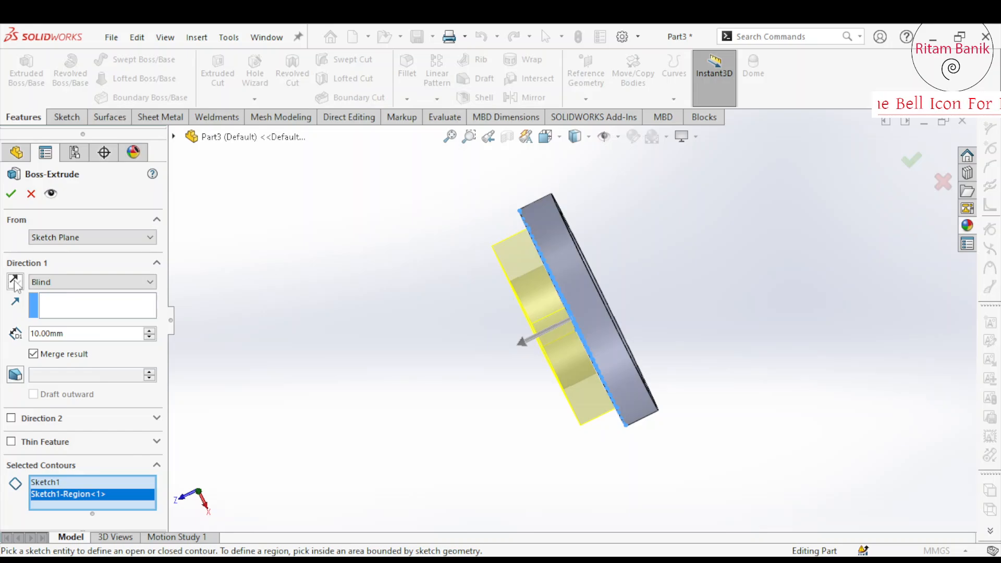
pyautogui.click(16, 283)
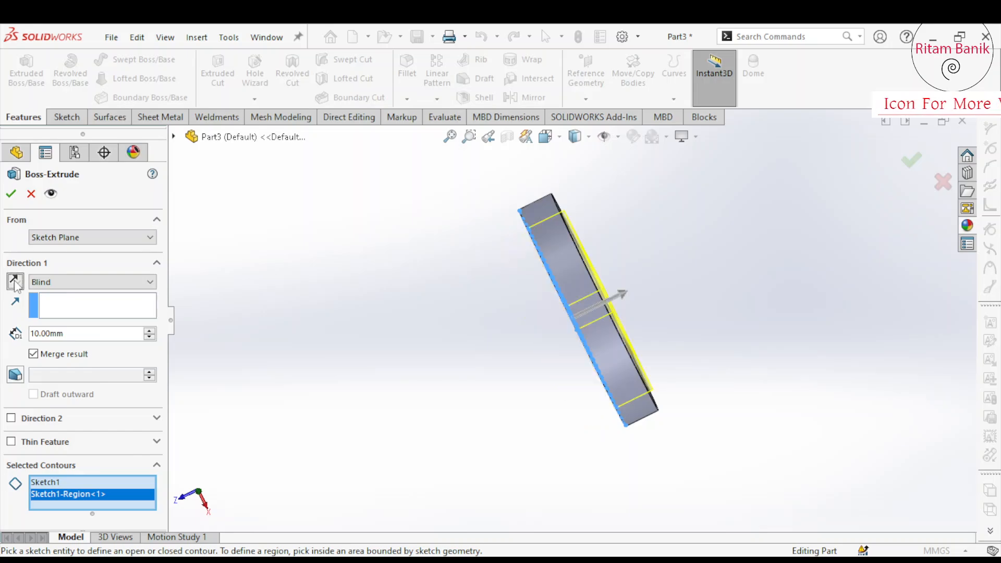
pyautogui.click(15, 283)
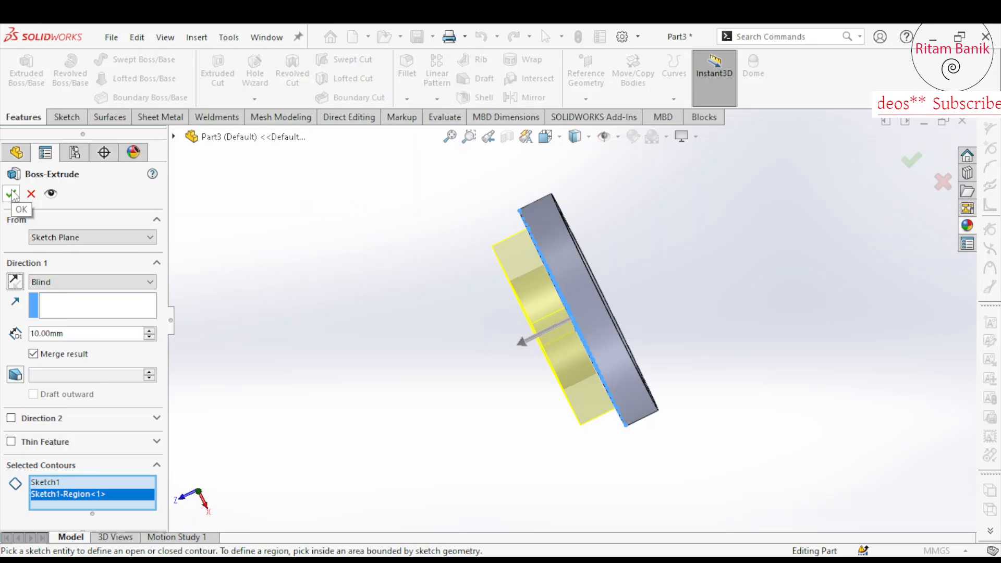
# Set the square extrusion to a Mid Plane end condition and complete the feature at 10 mm depth.
pyautogui.click(43, 280)
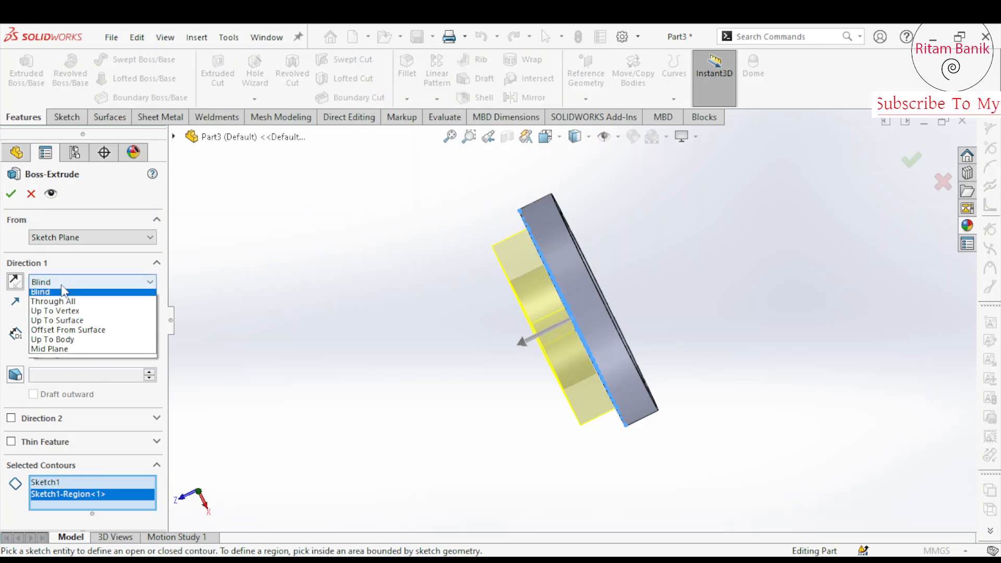
pyautogui.click(71, 354)
pyautogui.click(12, 195)
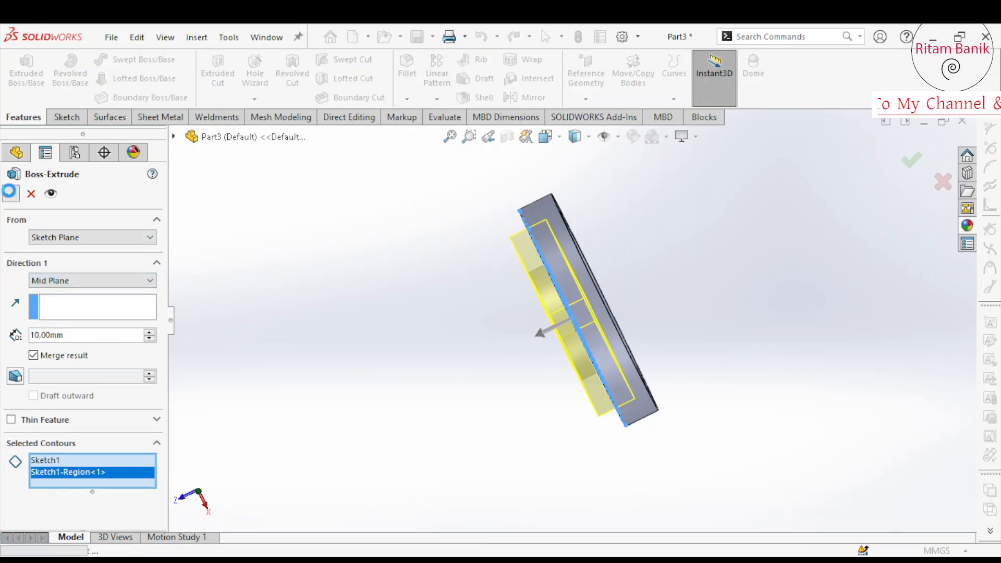
# Edit the outer ring's extrusion to use a Mid Plane end condition, keeping its 9 mm depth.
pyautogui.click(53, 356)
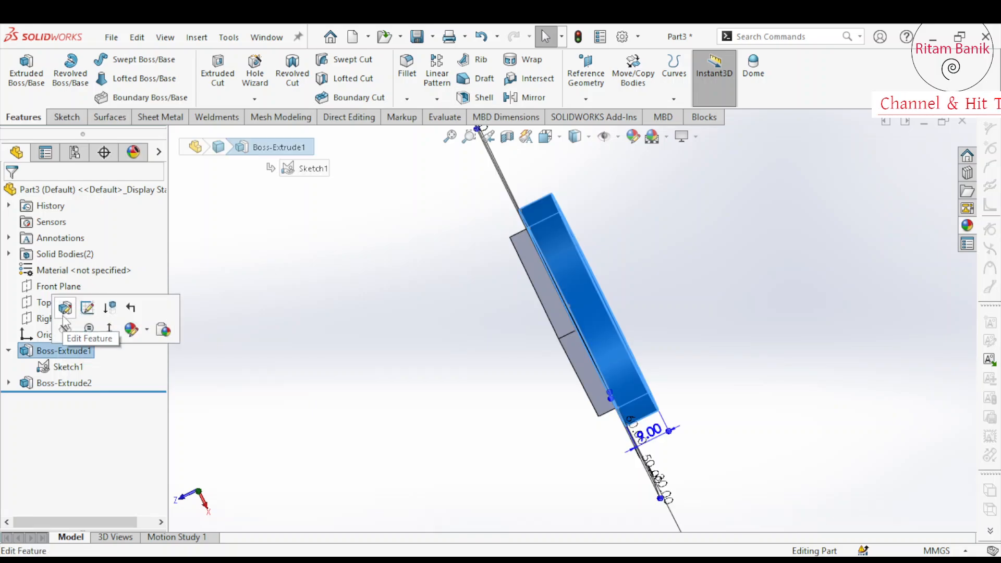
pyautogui.click(88, 308)
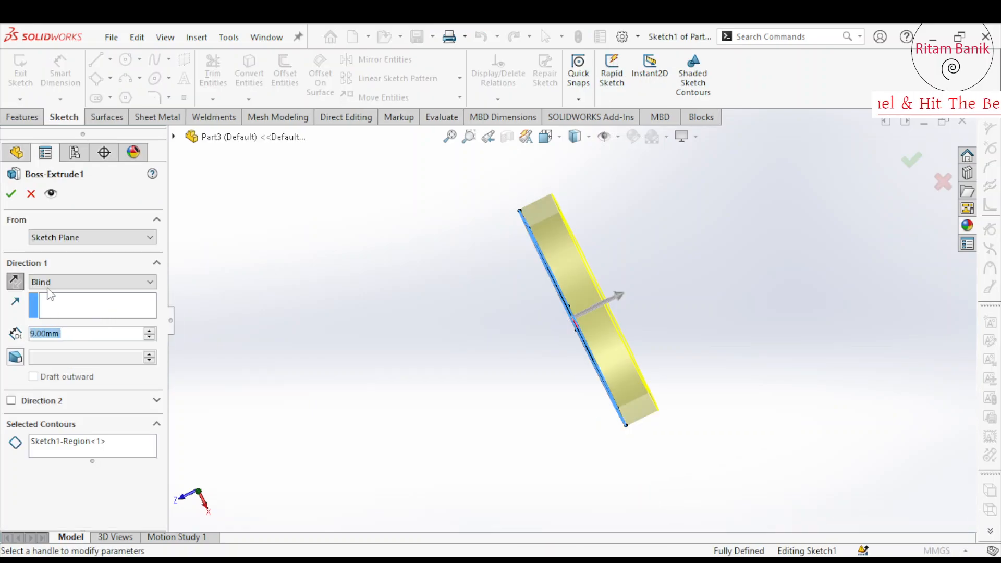
pyautogui.click(92, 281)
pyautogui.click(56, 347)
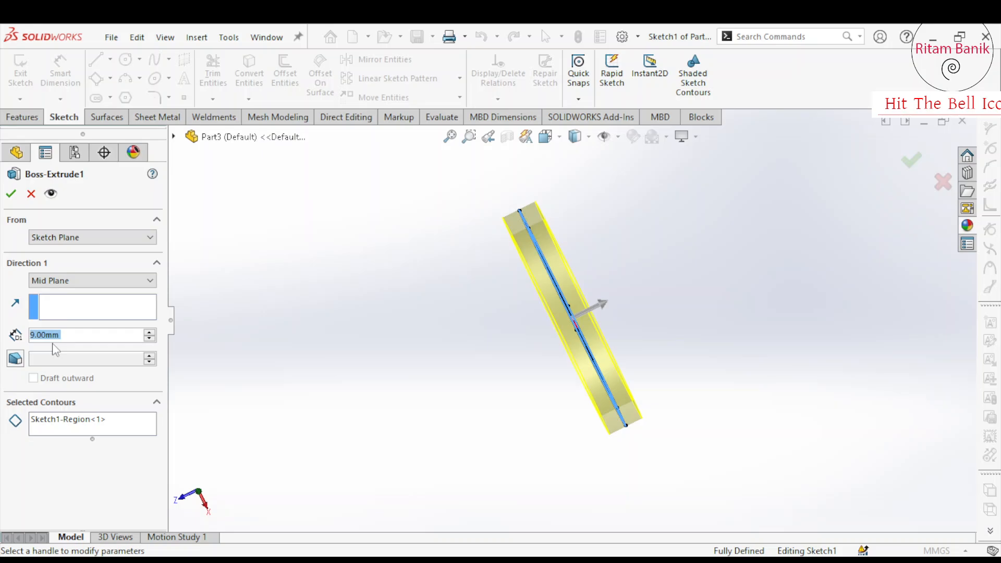
pyautogui.click(11, 195)
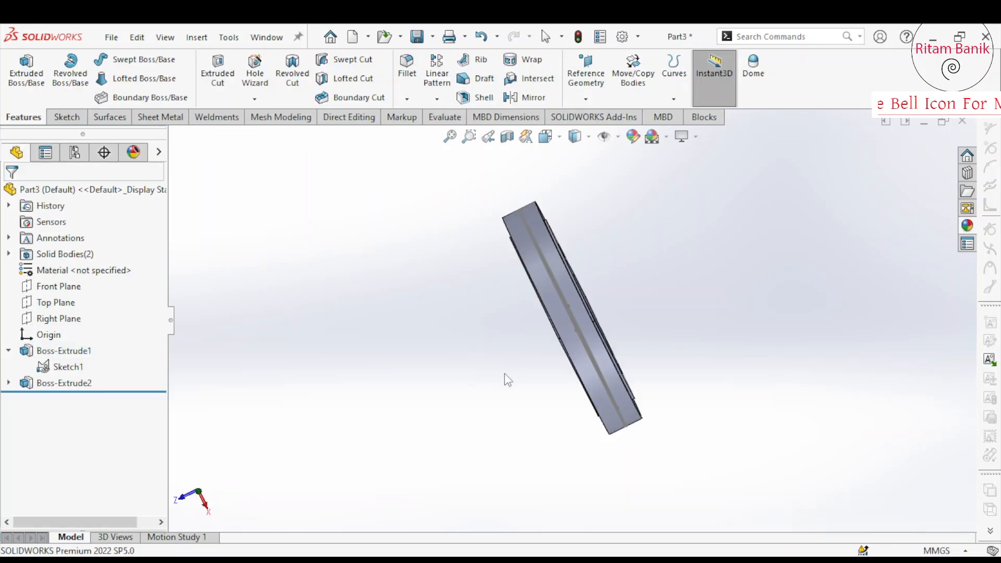
# Open Sketch1 for editing and draw a circle about 18.55 mm in diameter centred on the origin.
pyautogui.moveTo(505, 380); pyautogui.dragTo(544, 307, button='middle')
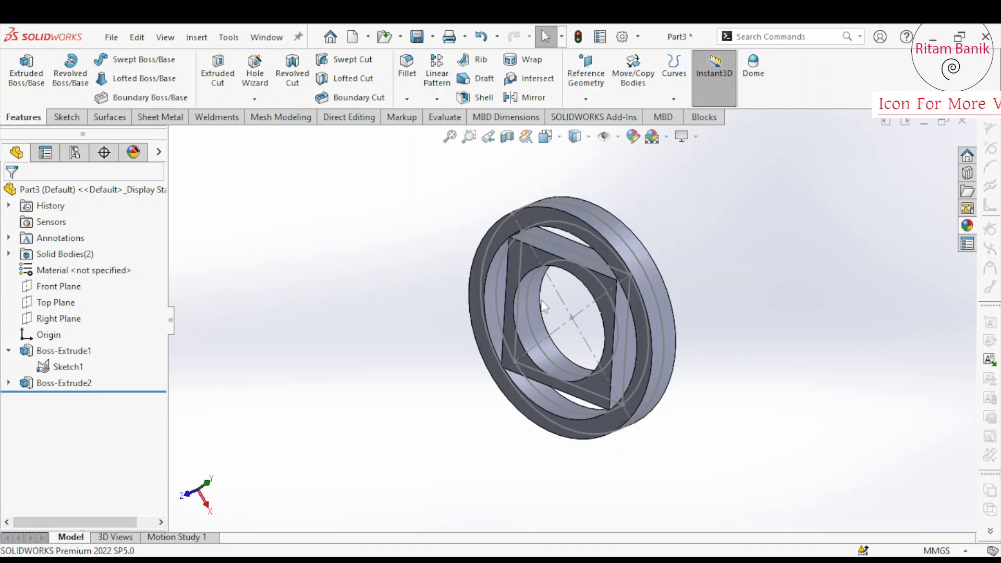
pyautogui.click(65, 367)
pyautogui.click(76, 326)
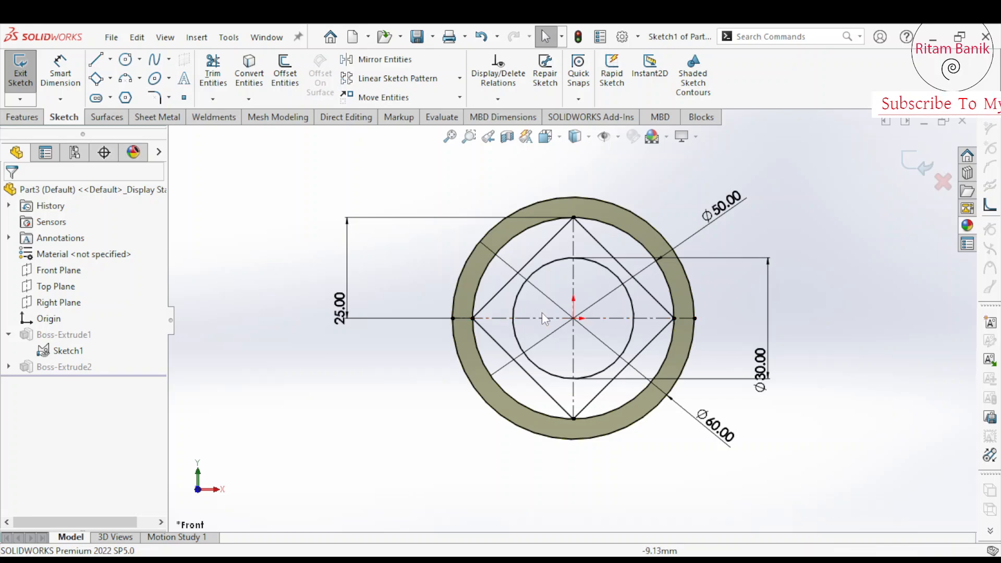
pyautogui.click(126, 61)
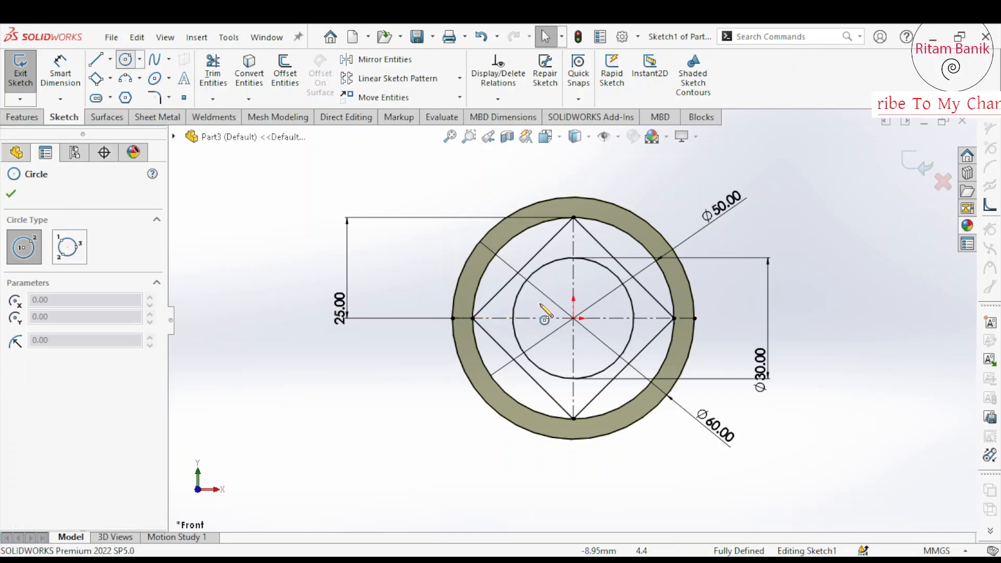
pyautogui.click(574, 318)
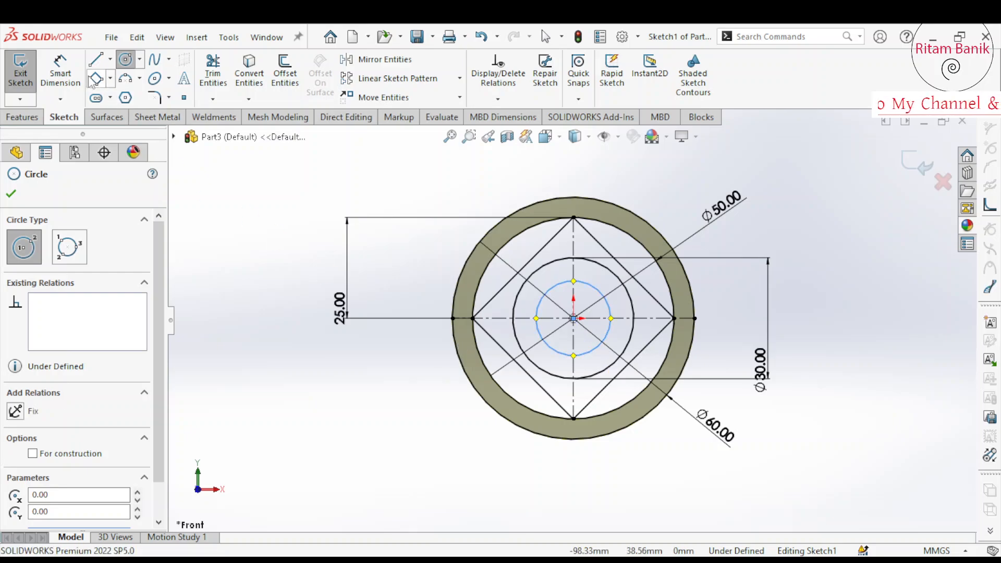
# Dimension the new inner circle to a 26 mm diameter and exit the sketch.
pyautogui.click(61, 69)
pyautogui.click(549, 349)
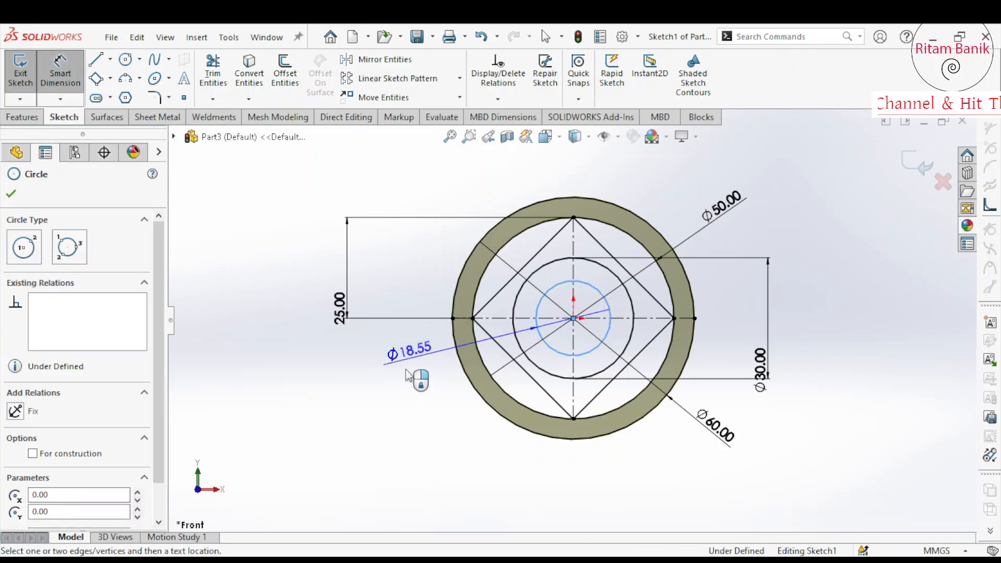
pyautogui.click(408, 397)
pyautogui.write('26')
pyautogui.press('Return')
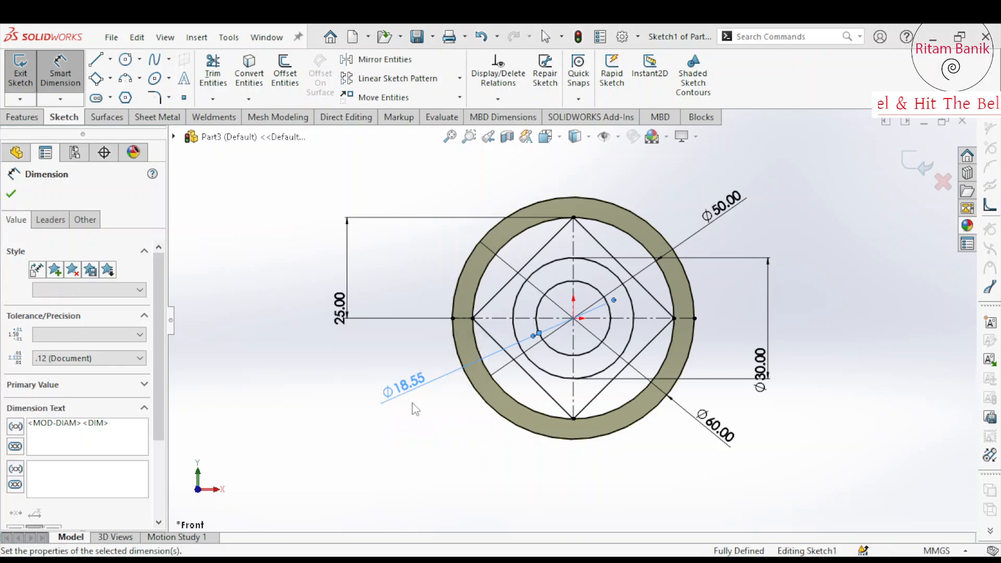
pyautogui.click(887, 188)
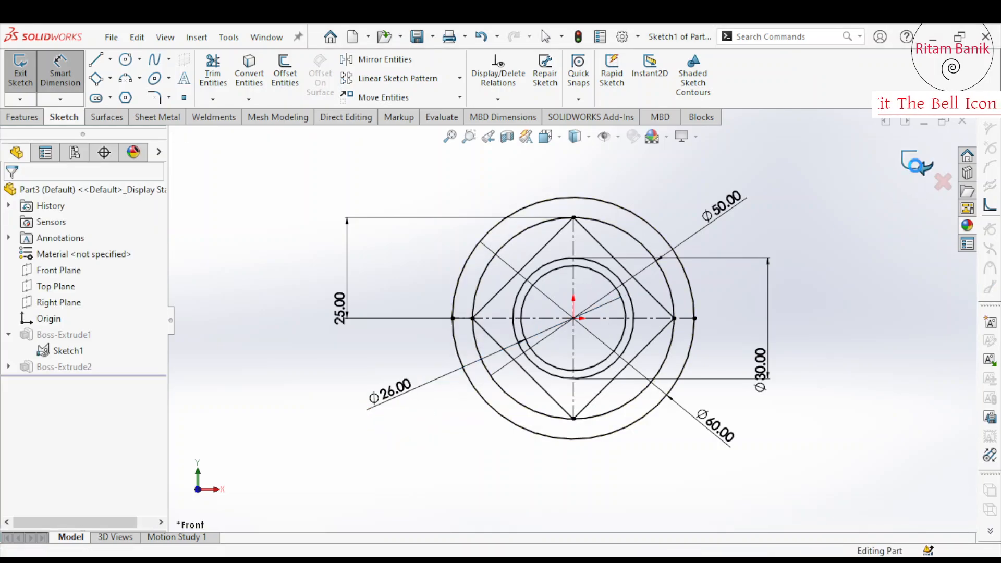
pyautogui.click(917, 163)
# Start a boss extrusion from Sketch1, selecting the thin annular region between the 26 mm and 30 mm circles.
pyautogui.moveTo(585, 339); pyautogui.dragTo(407, 371, button='middle')
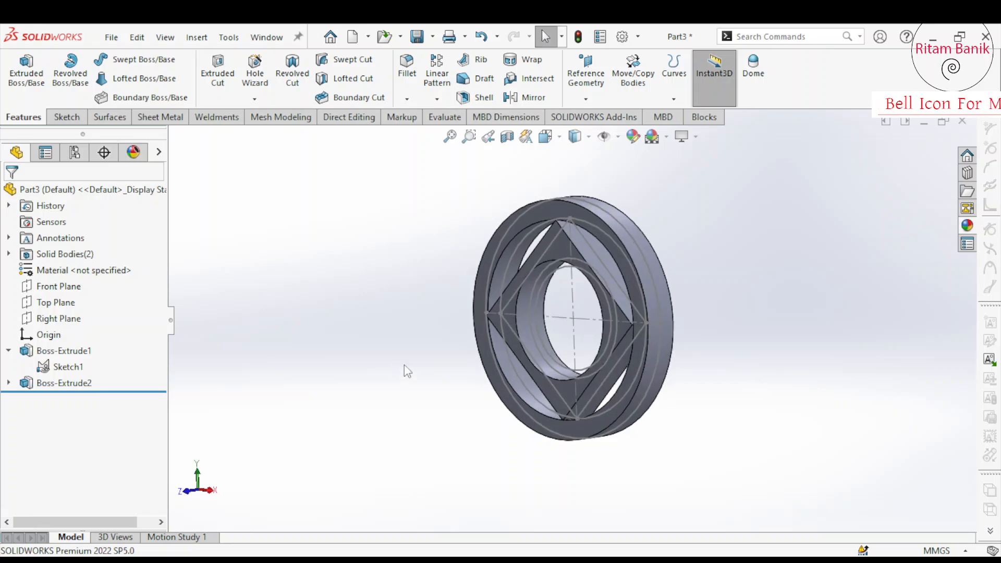
pyautogui.click(68, 367)
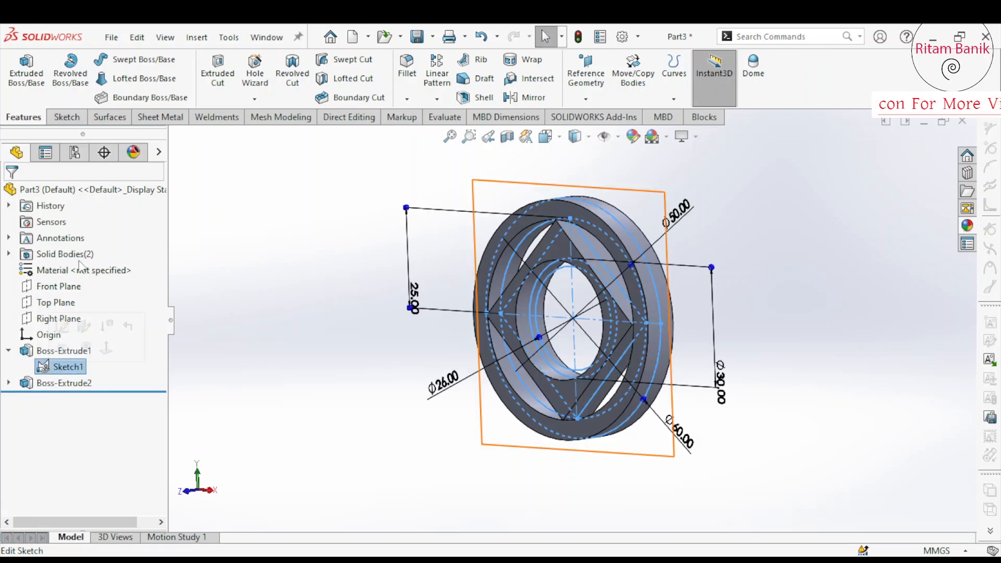
pyautogui.click(26, 73)
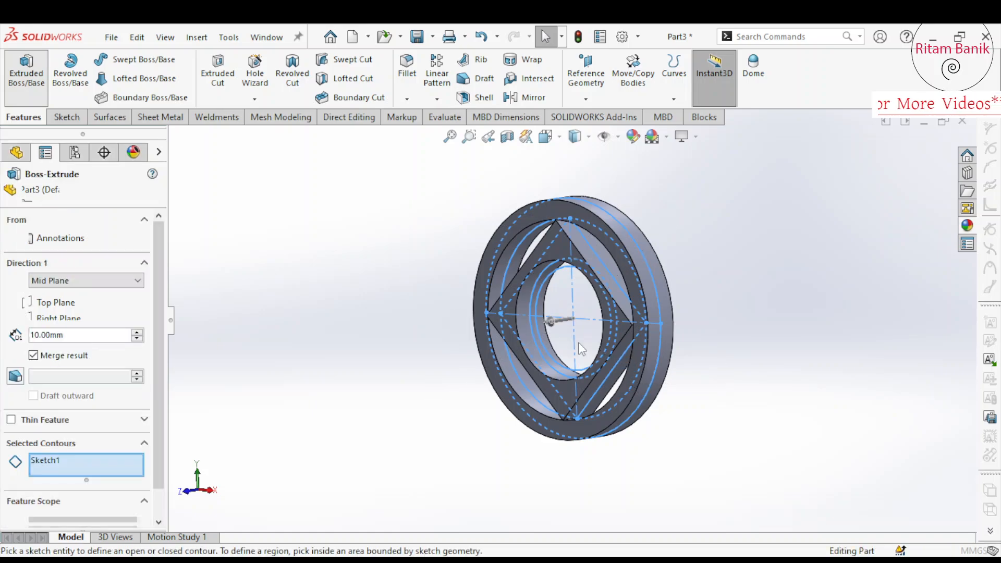
pyautogui.moveTo(601, 338)
pyautogui.mouseDown(button='middle')
pyautogui.moveTo(622, 339)
pyautogui.moveTo(446, 417)
pyautogui.moveTo(448, 477)
pyautogui.moveTo(454, 427)
pyautogui.moveTo(479, 432)
pyautogui.moveTo(449, 358)
pyautogui.mouseUp(button='middle')
pyautogui.scroll(-5, 594, 294)
pyautogui.click(641, 321)
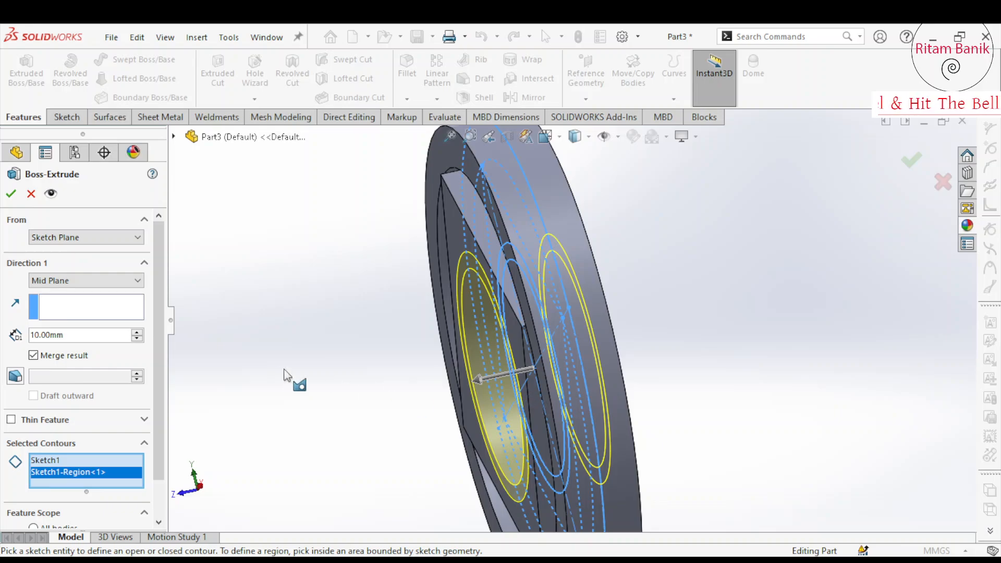
# Start the tube extrusion at a 10 mm offset from the sketch plane, with the offset direction reversed.
pyautogui.click(101, 241)
pyautogui.click(76, 276)
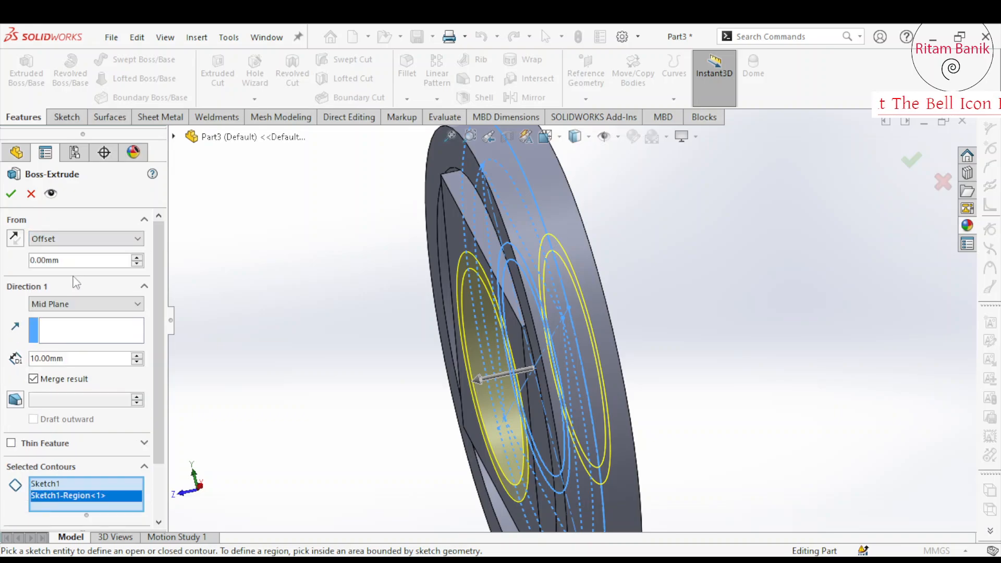
pyautogui.write('10')
pyautogui.press('Return')
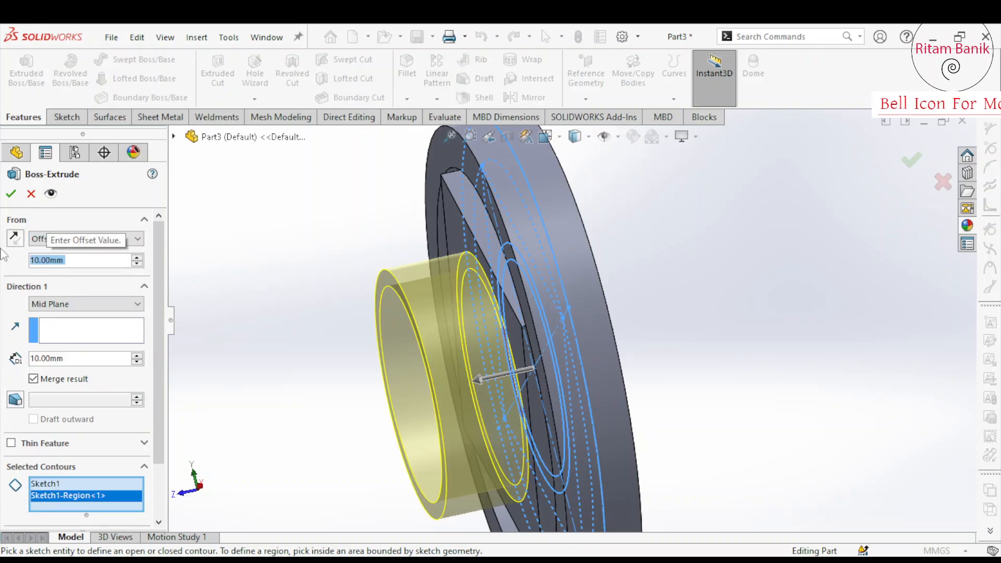
pyautogui.click(19, 241)
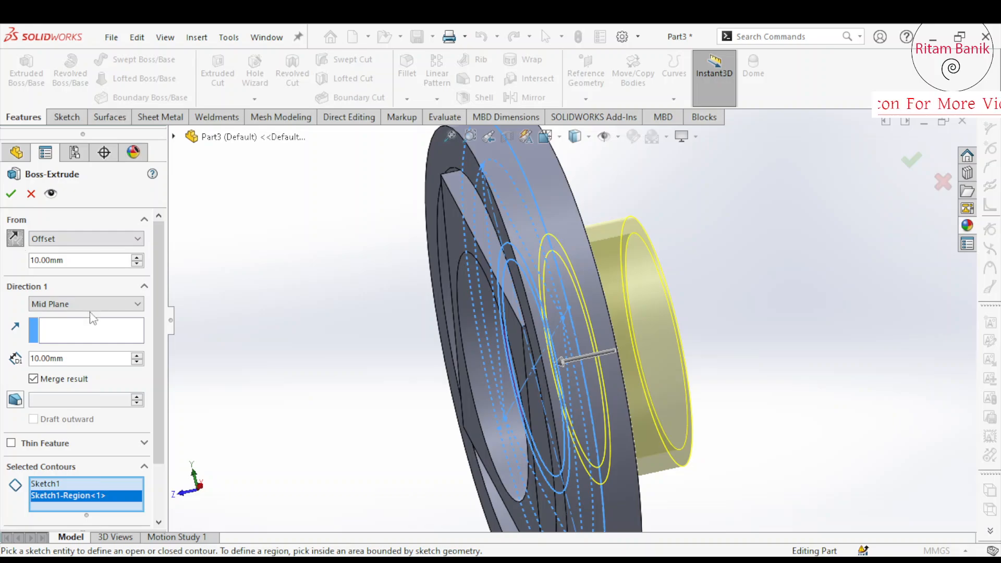
# Set the tube extrusion to Blind with a depth of 40 mm and complete the feature.
pyautogui.click(61, 308)
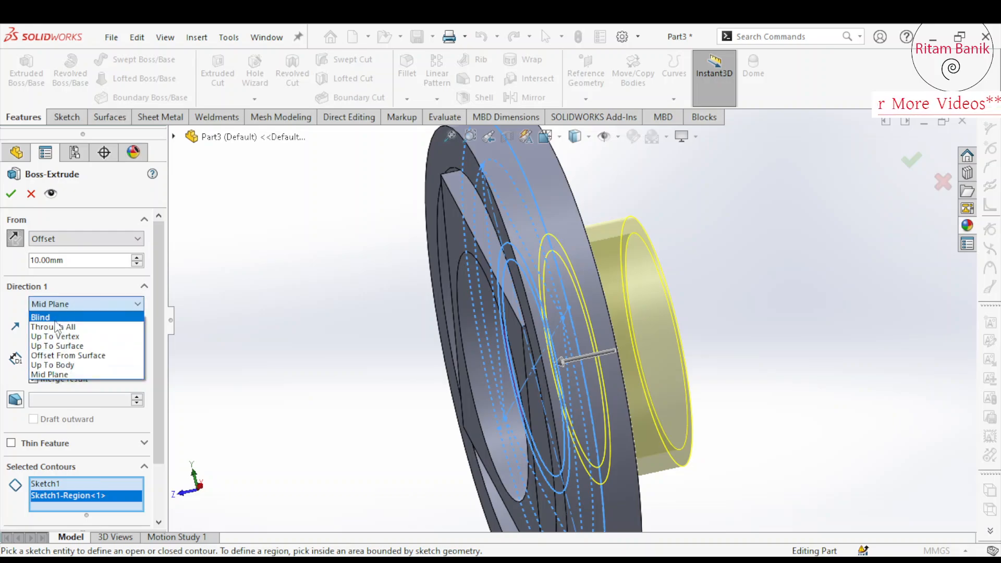
pyautogui.click(47, 318)
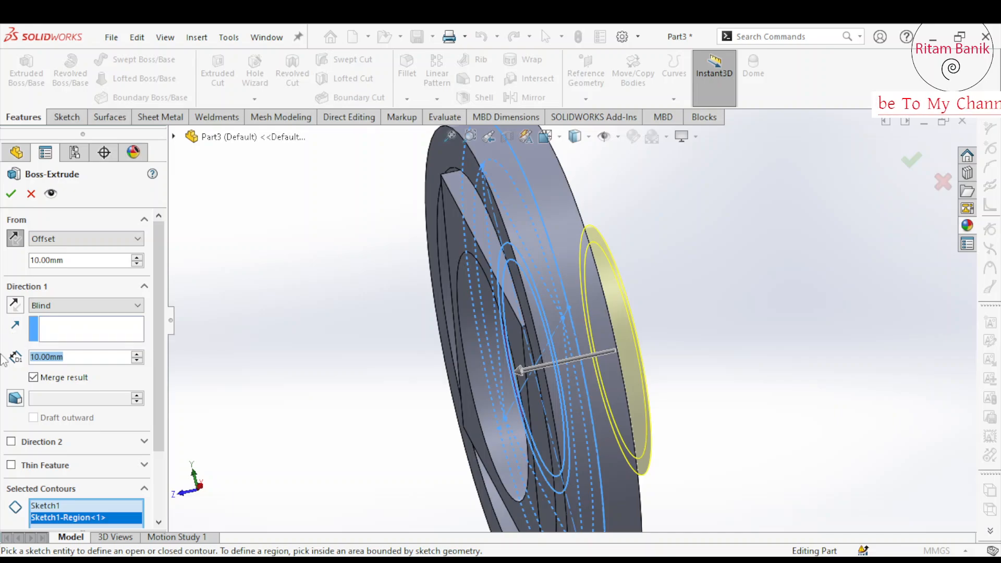
pyautogui.write('40')
pyautogui.press('Return')
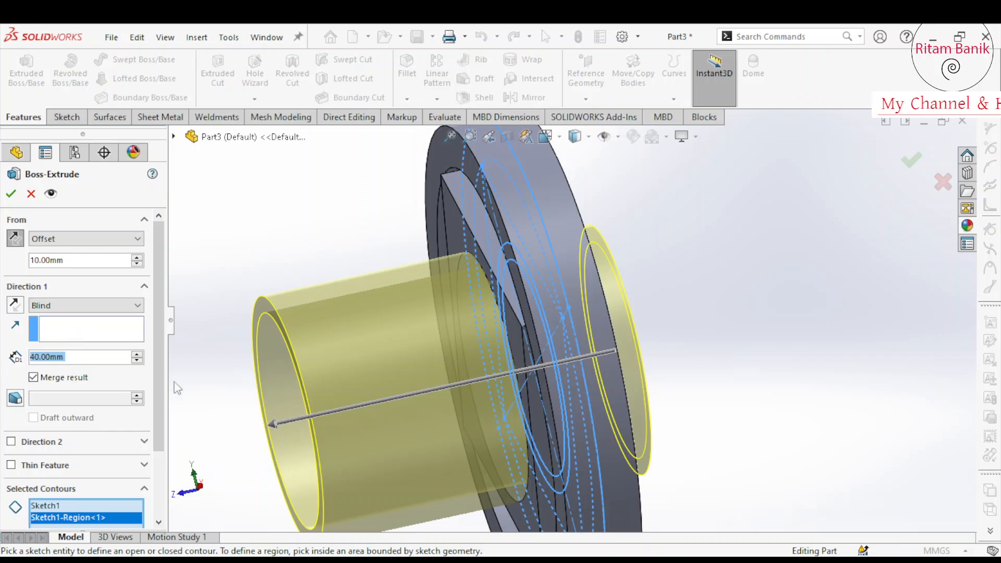
pyautogui.scroll(4, 366, 423)
pyautogui.moveTo(473, 381)
pyautogui.mouseDown(button='middle')
pyautogui.moveTo(443, 389)
pyautogui.moveTo(461, 381)
pyautogui.mouseUp(button='middle')
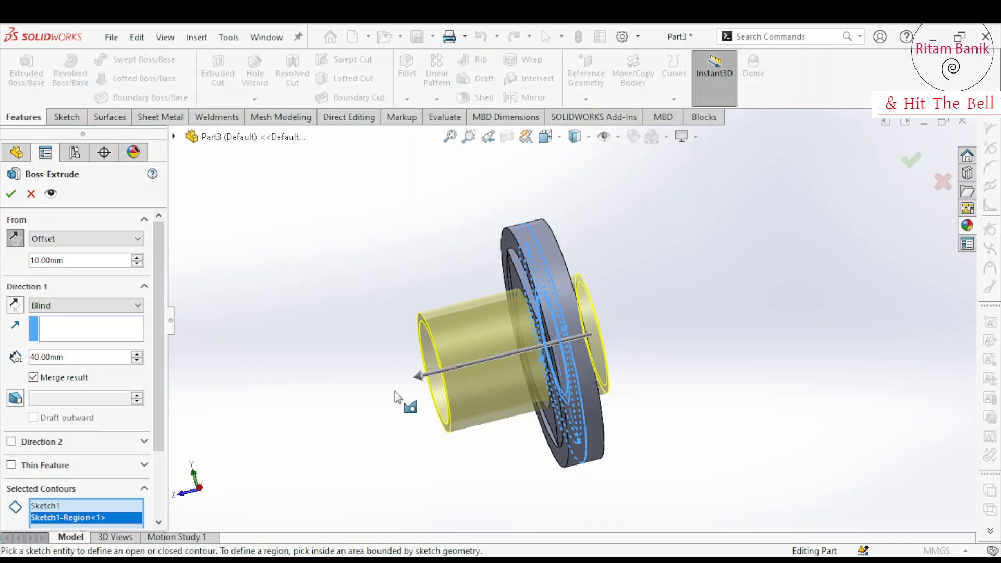
pyautogui.click(10, 194)
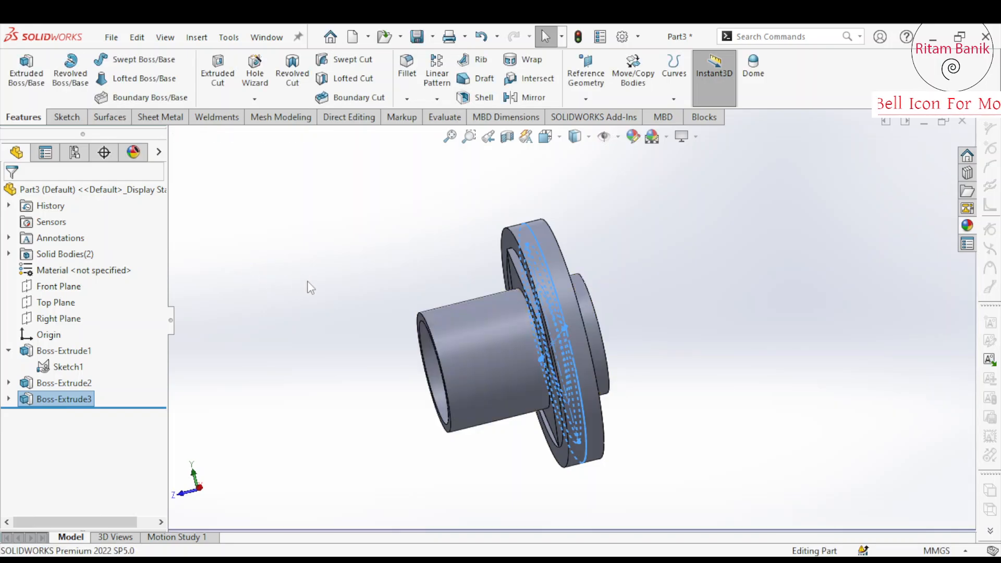
# Hide Sketch1 and orient the model to the Right view.
pyautogui.click(44, 371)
pyautogui.click(74, 346)
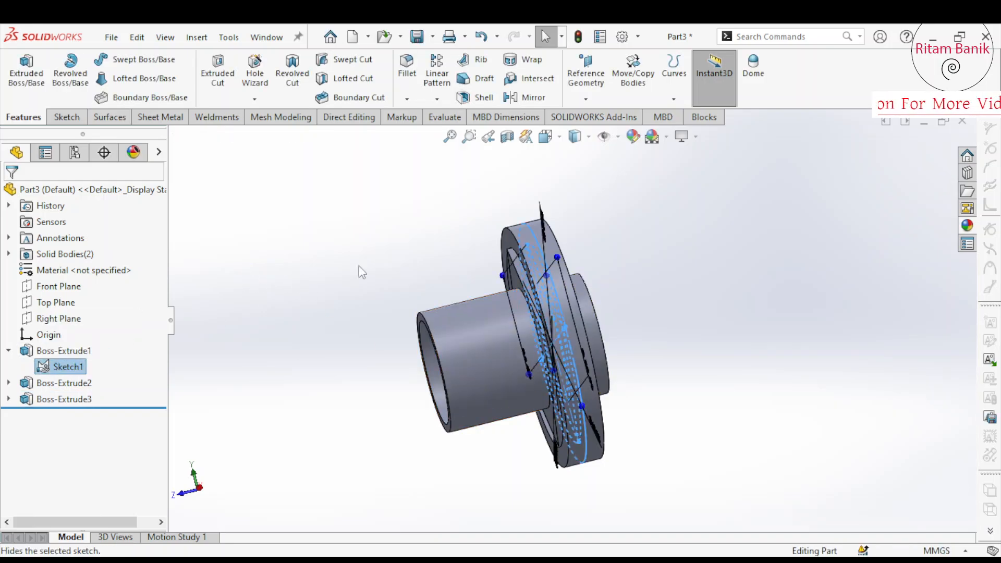
pyautogui.moveTo(545, 332); pyautogui.dragTo(554, 428, button='middle')
pyautogui.press('space')
pyautogui.click(457, 392)
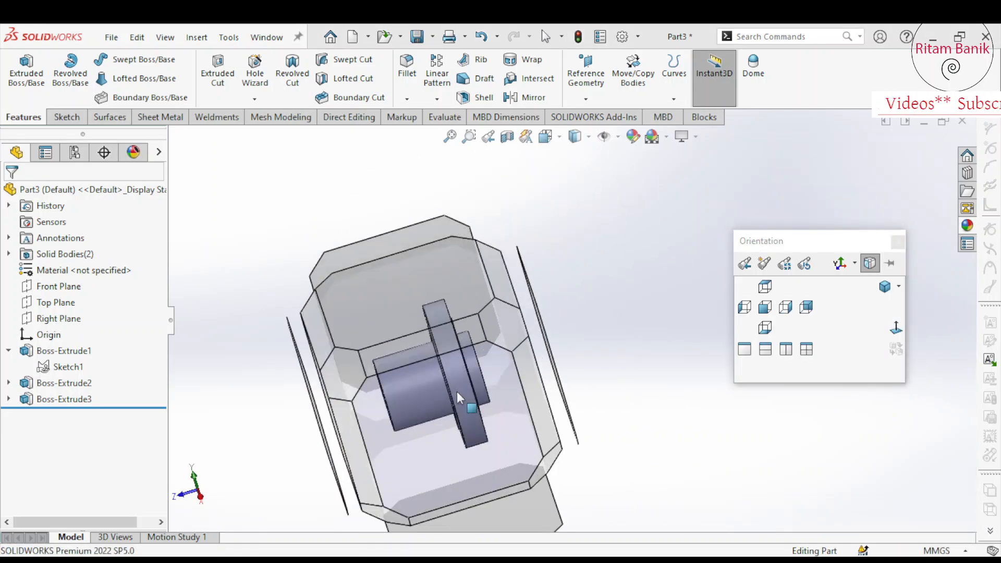
# Measure the distance between the circular edge where the tube meets the square plate and the outer ring's outer edge.
pyautogui.scroll(-5, 642, 302)
pyautogui.scroll(-3, 555, 394)
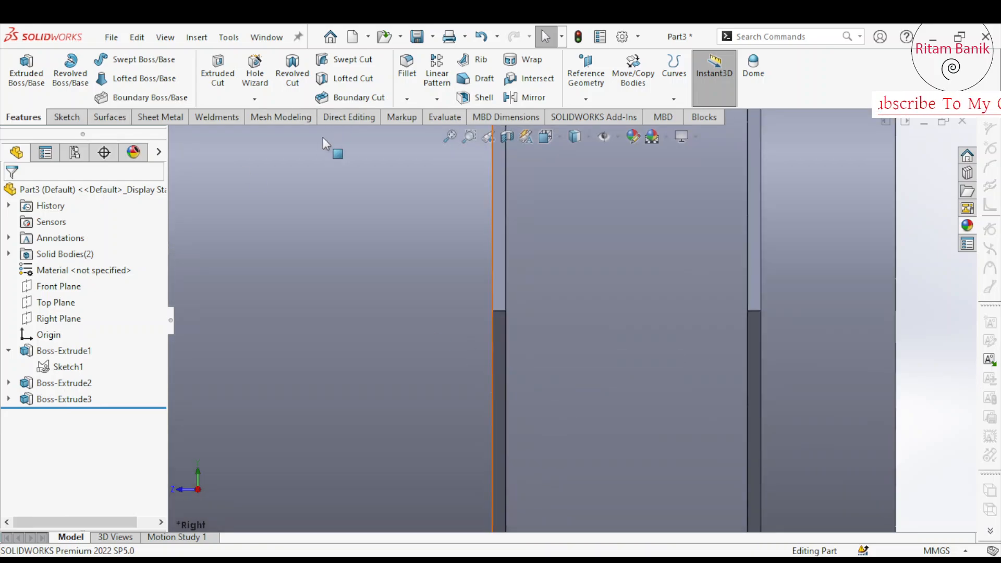
pyautogui.click(442, 117)
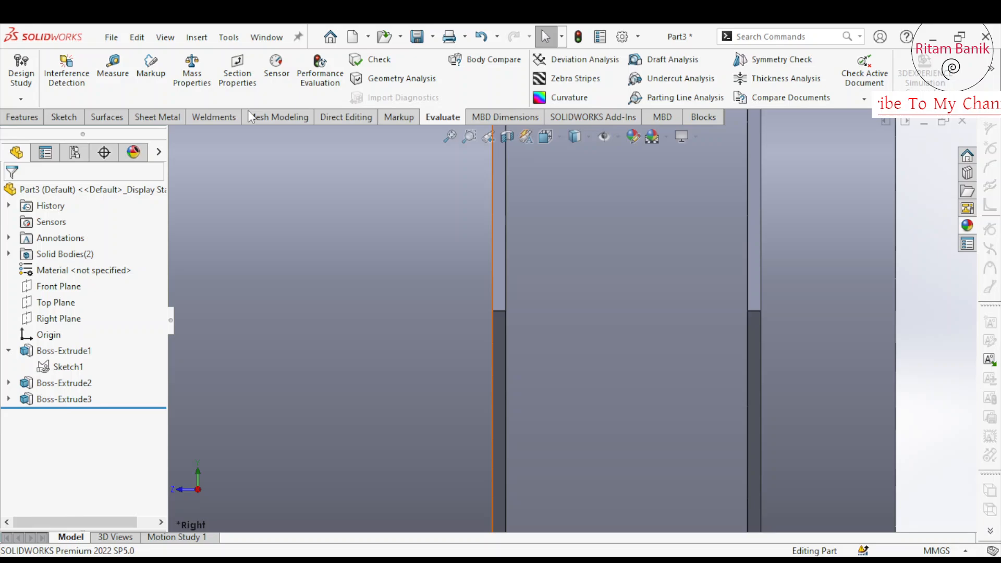
pyautogui.click(112, 68)
pyautogui.click(492, 361)
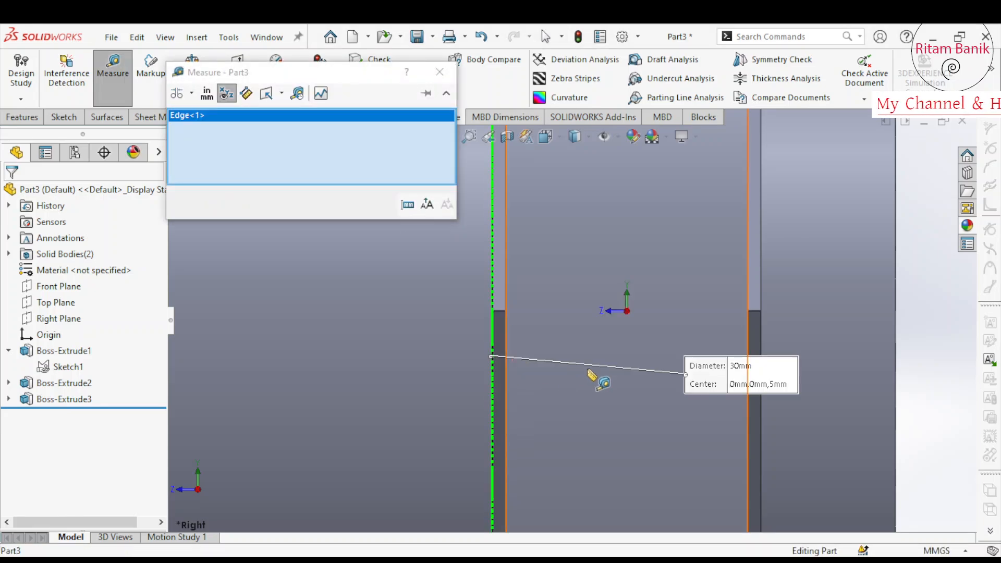
pyautogui.scroll(-3, 593, 376)
pyautogui.click(516, 409)
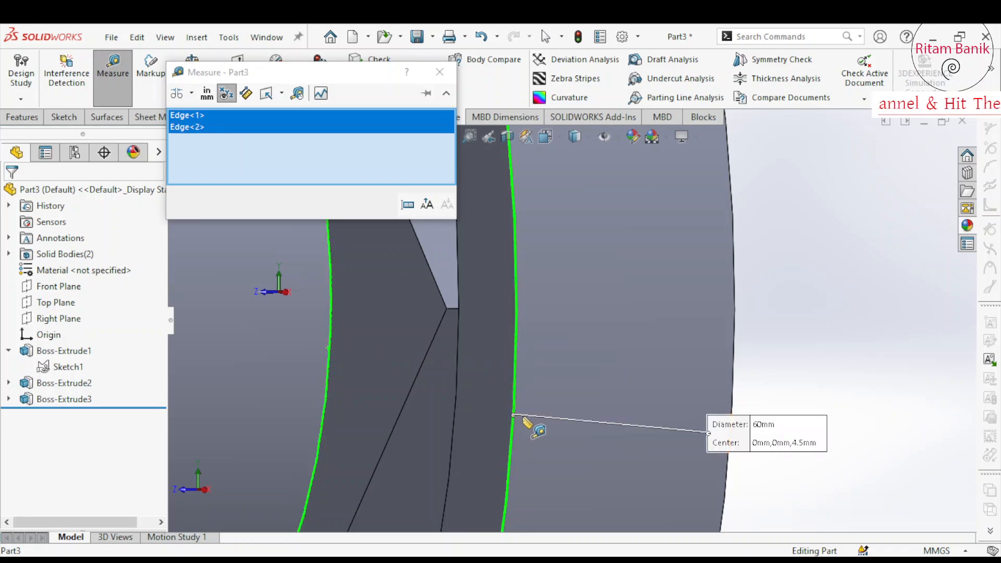
# Move the dY and dZ measurement labels clear of the ring and examine the axial offset between the two edges.
pyautogui.scroll(3, 516, 422)
pyautogui.scroll(5, 493, 413)
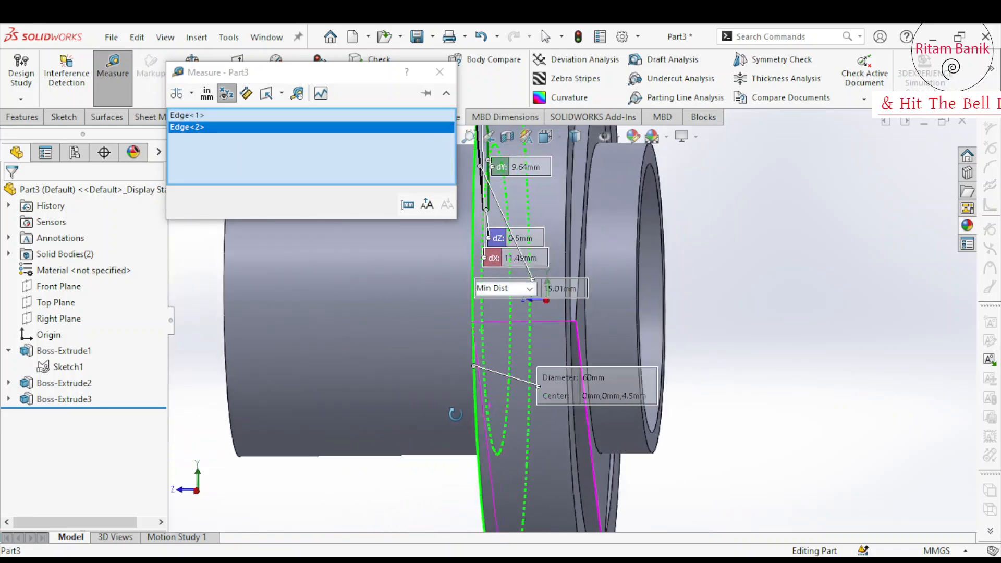
pyautogui.scroll(-3, 517, 276)
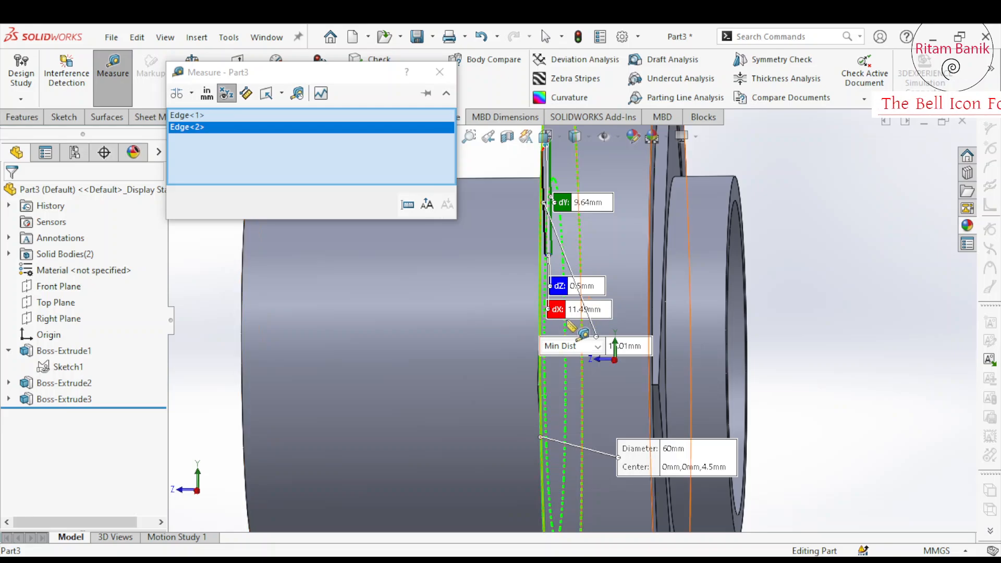
pyautogui.moveTo(562, 206); pyautogui.dragTo(427, 266)
pyautogui.moveTo(557, 285); pyautogui.dragTo(433, 290)
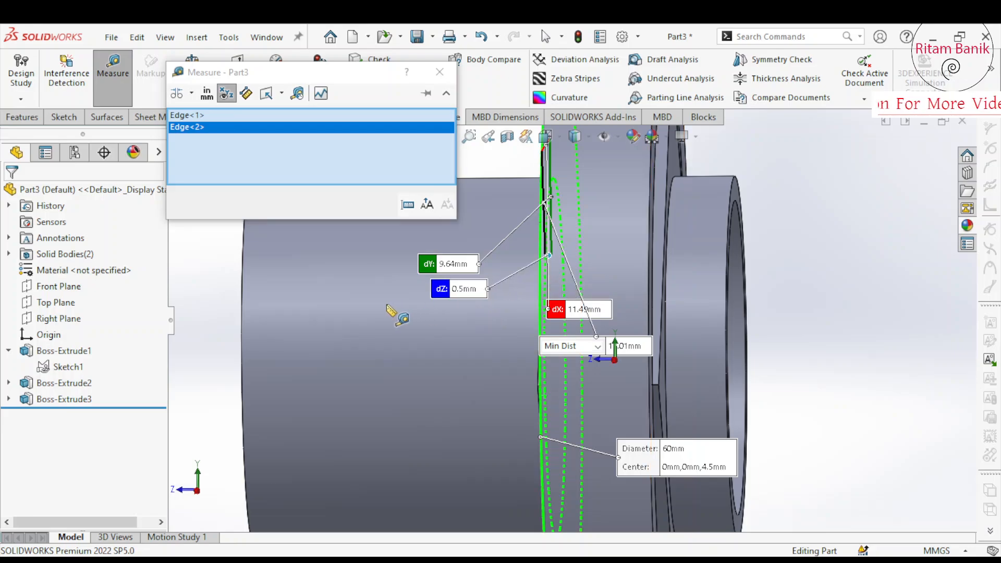
pyautogui.moveTo(542, 357); pyautogui.dragTo(534, 342, button='middle')
pyautogui.scroll(-5, 542, 255)
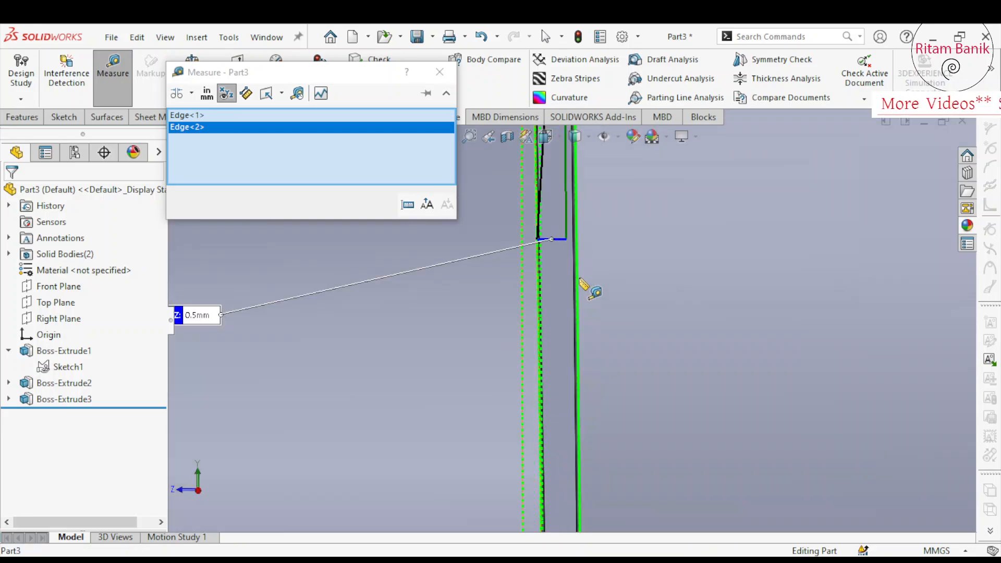
# Examine the measured offsets against the whole part and close the Measure tool.
pyautogui.scroll(4, 275, 342)
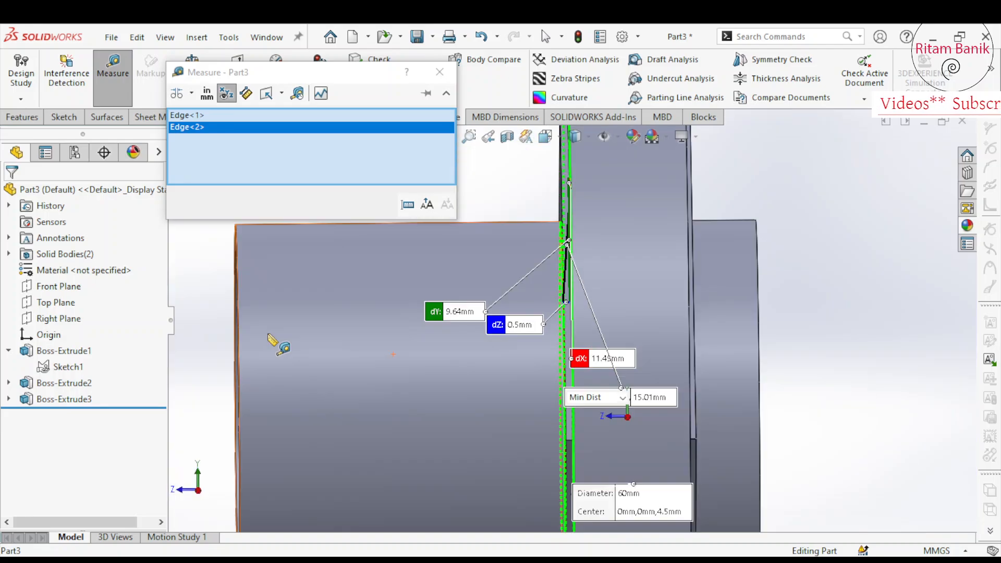
pyautogui.scroll(3, 275, 342)
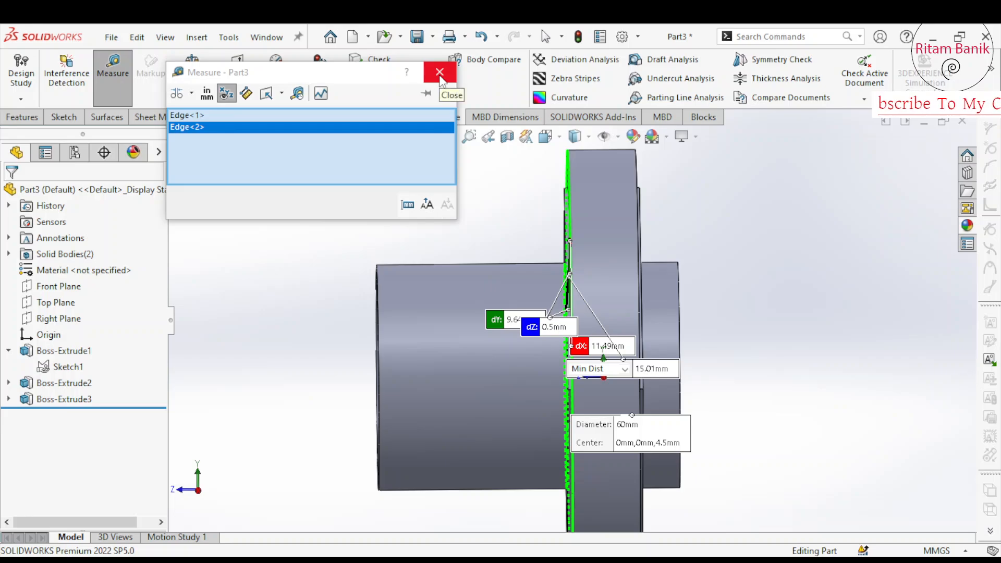
pyautogui.click(441, 78)
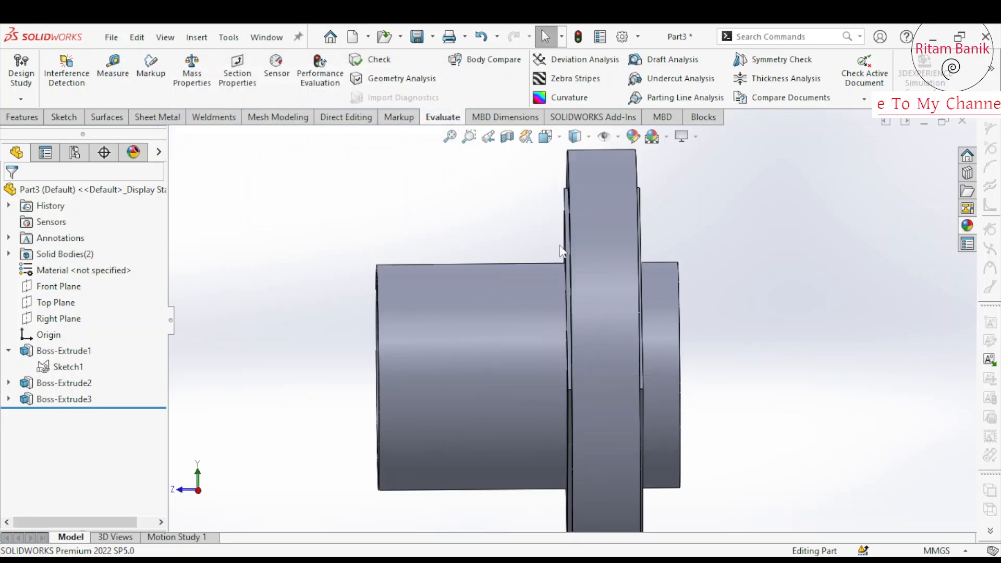
# Color the tube's outer cylindrical faces on both sides of the ring magenta through a face appearance.
pyautogui.scroll(-2, 559, 294)
pyautogui.scroll(3, 634, 323)
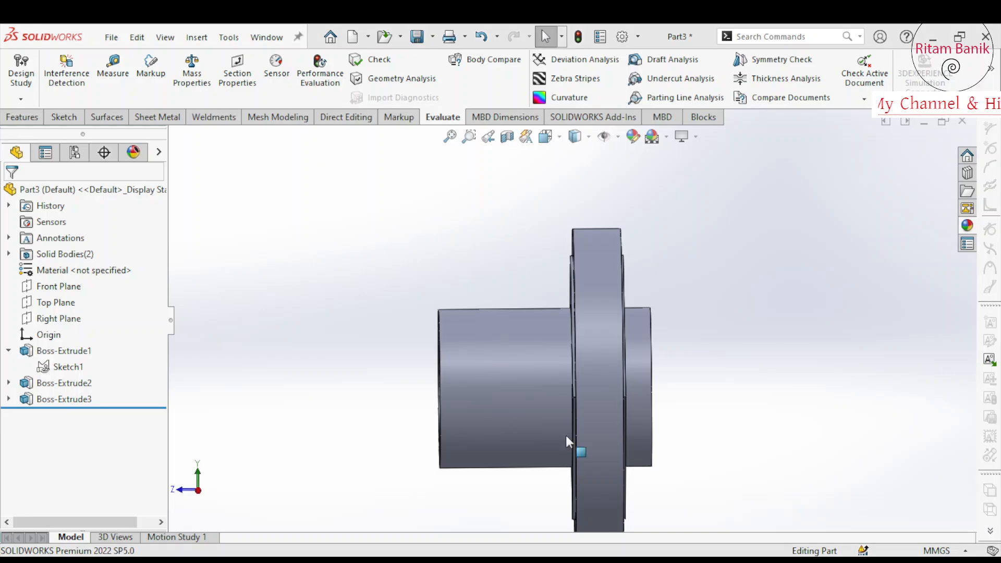
pyautogui.moveTo(568, 361)
pyautogui.mouseDown(button='middle')
pyautogui.moveTo(558, 418)
pyautogui.moveTo(570, 411)
pyautogui.moveTo(559, 403)
pyautogui.mouseUp(button='middle')
pyautogui.click(542, 401)
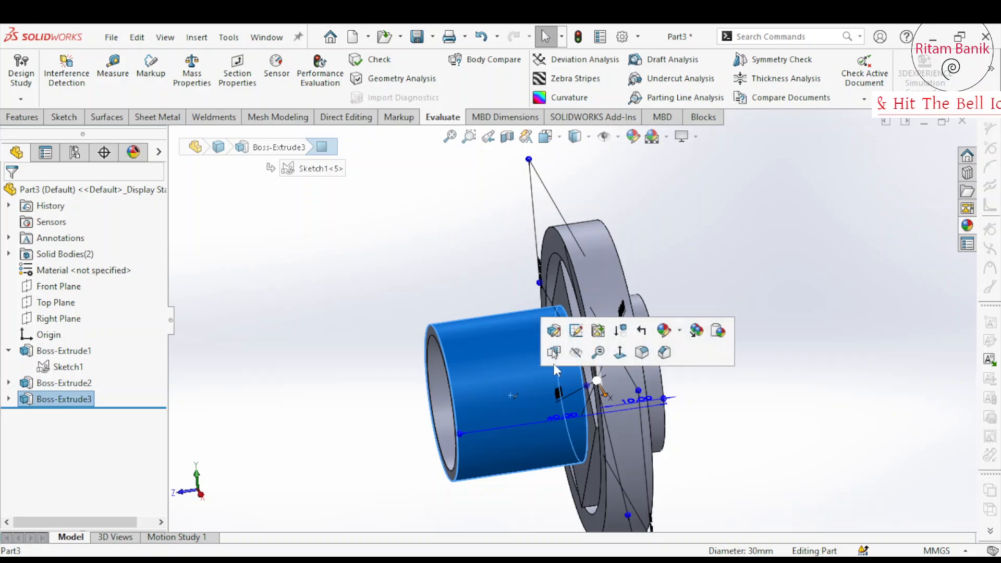
pyautogui.click(680, 333)
pyautogui.click(682, 334)
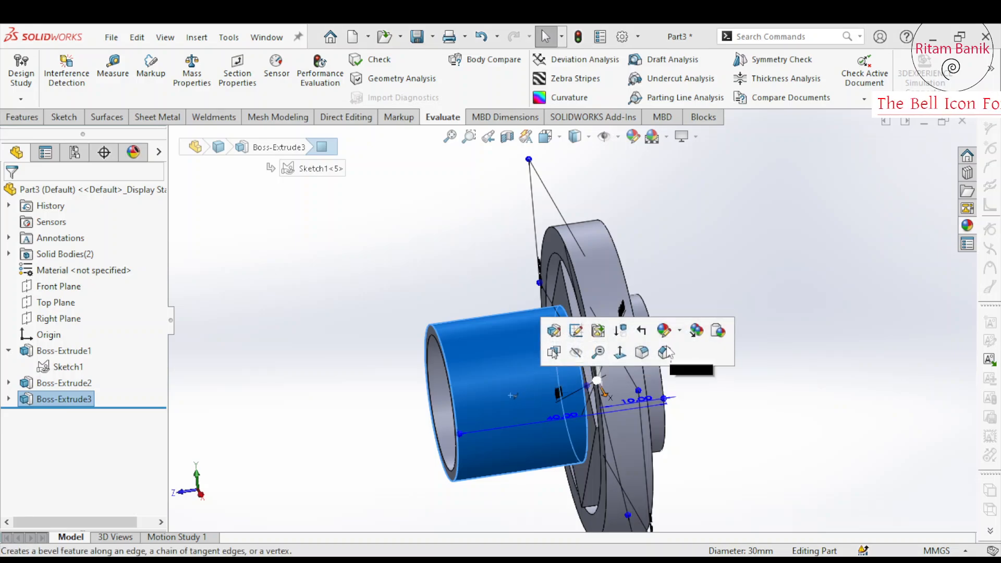
pyautogui.click(664, 334)
pyautogui.click(680, 367)
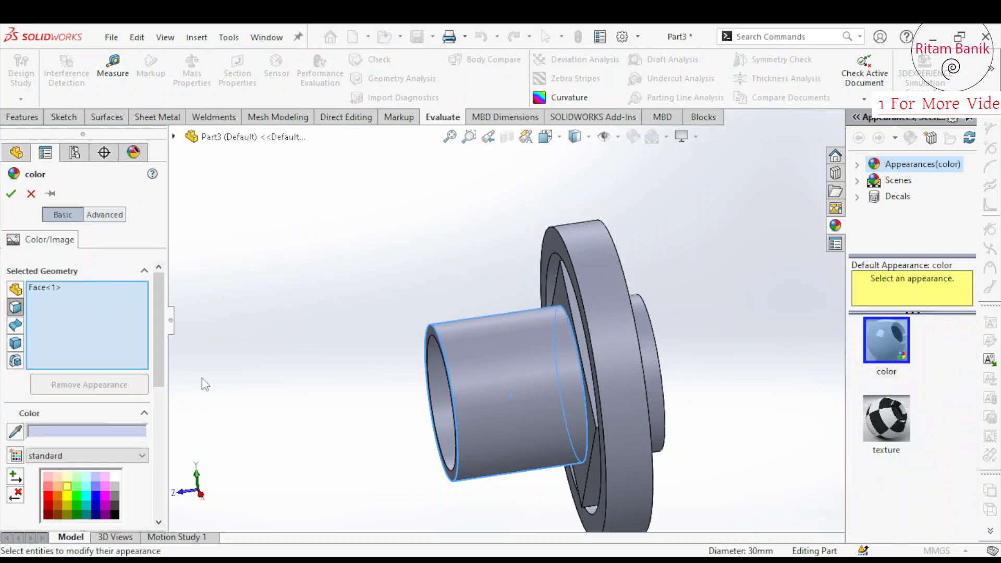
pyautogui.click(104, 499)
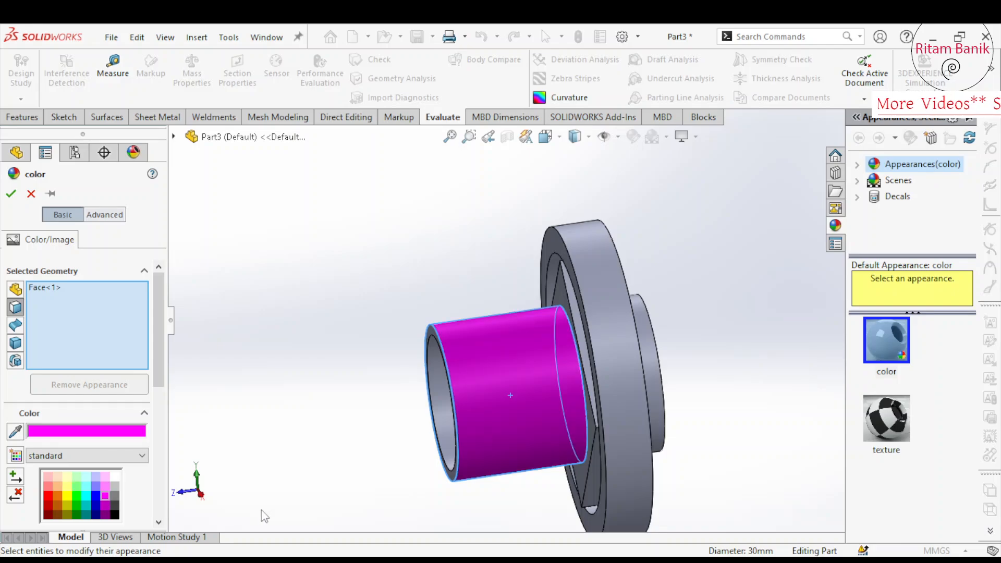
pyautogui.click(646, 374)
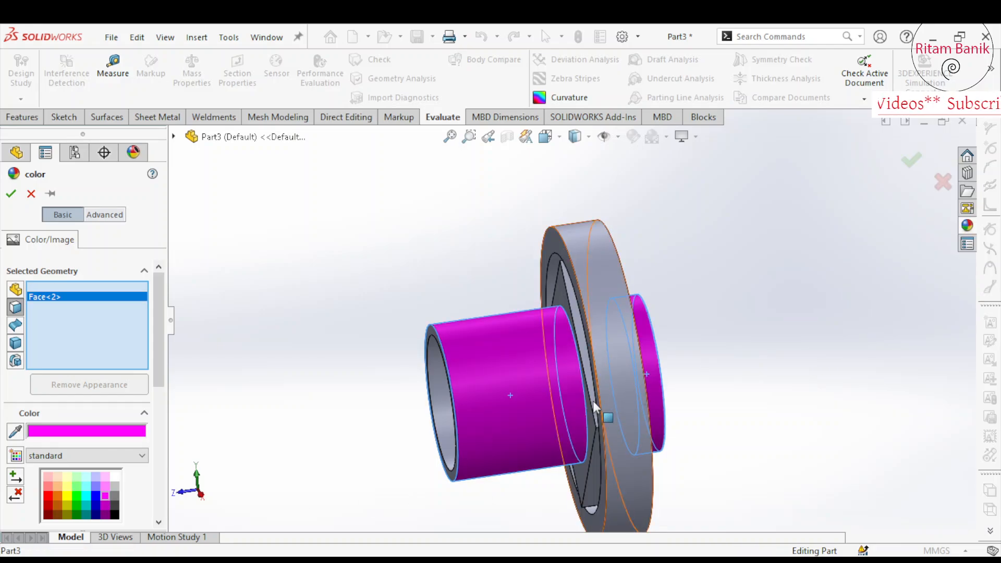
pyautogui.moveTo(647, 374); pyautogui.dragTo(573, 401, button='middle')
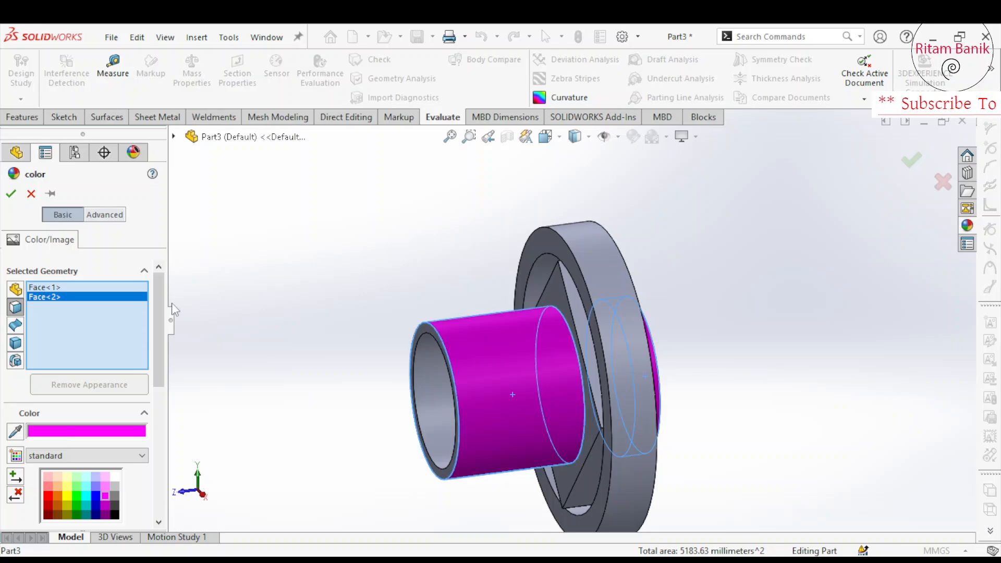
pyautogui.click(11, 193)
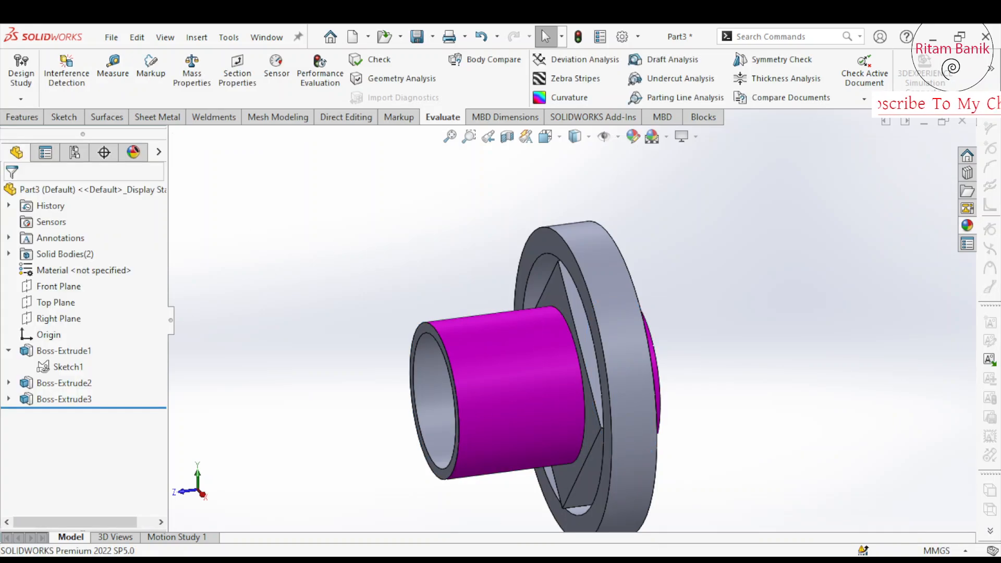
# Orient the model isometrically and create a Rotate model animation in Motion Study 1 with a 6-second duration starting at 0 seconds.
pyautogui.hotkey('ctrl', '7')
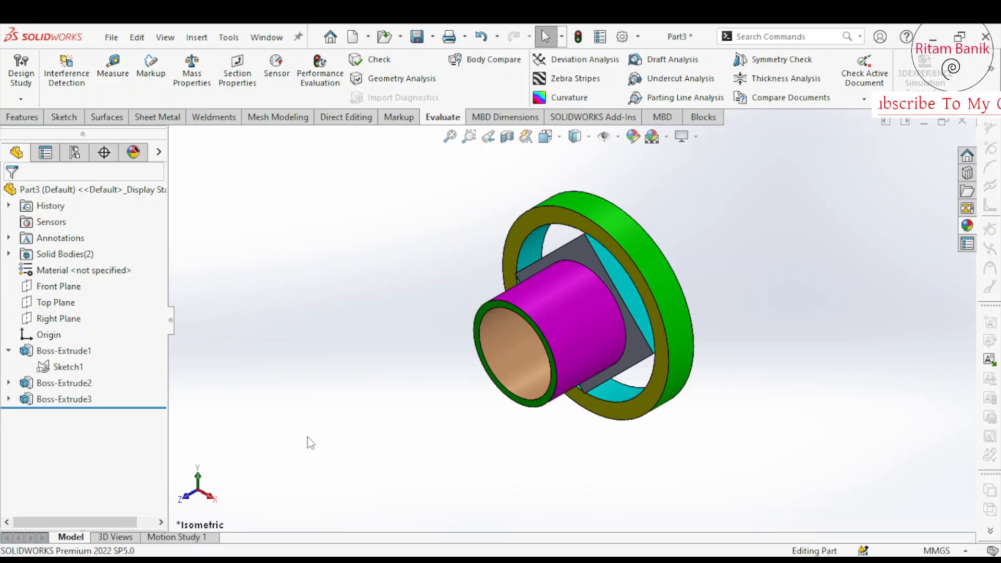
pyautogui.click(173, 538)
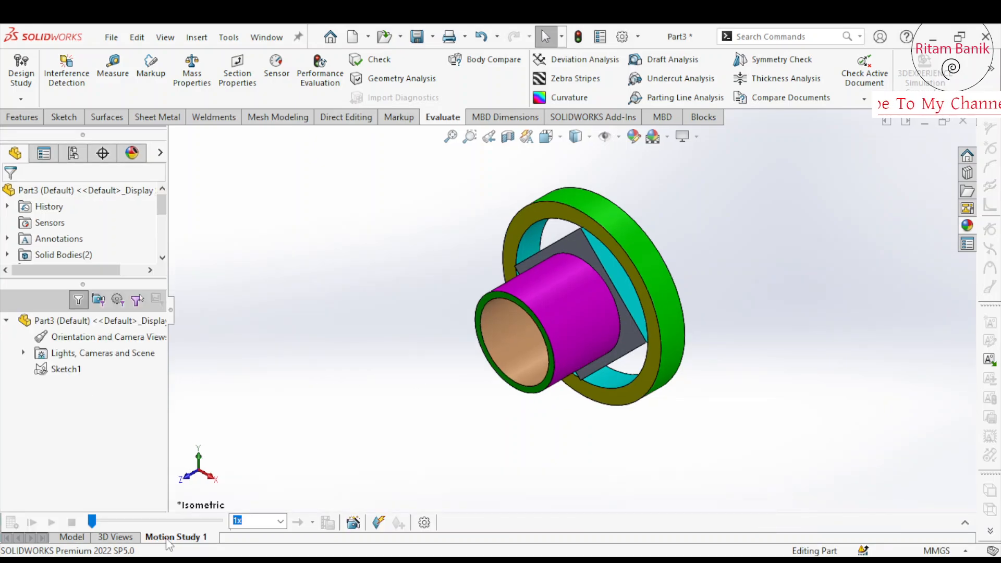
pyautogui.click(350, 523)
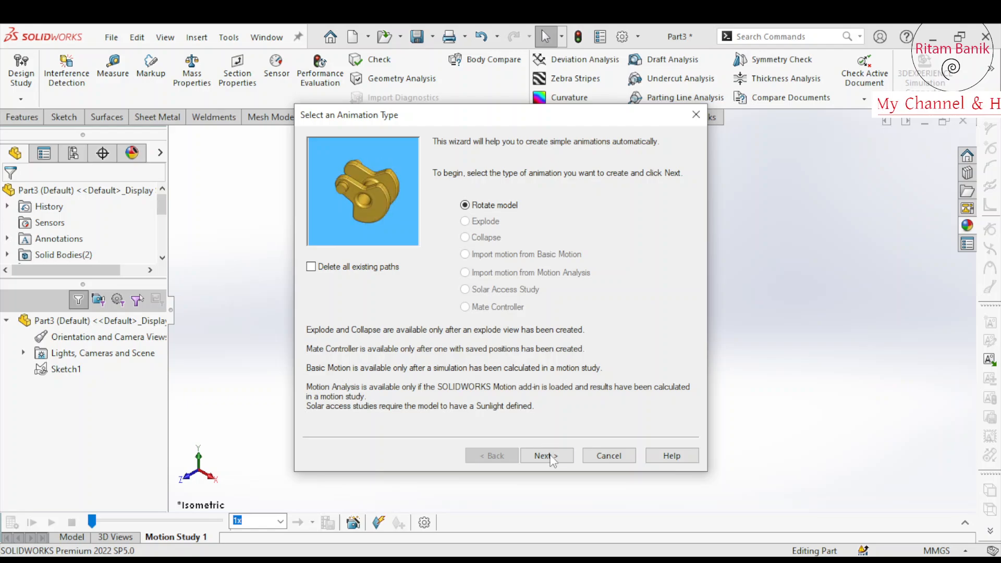
pyautogui.click(551, 457)
pyautogui.click(548, 456)
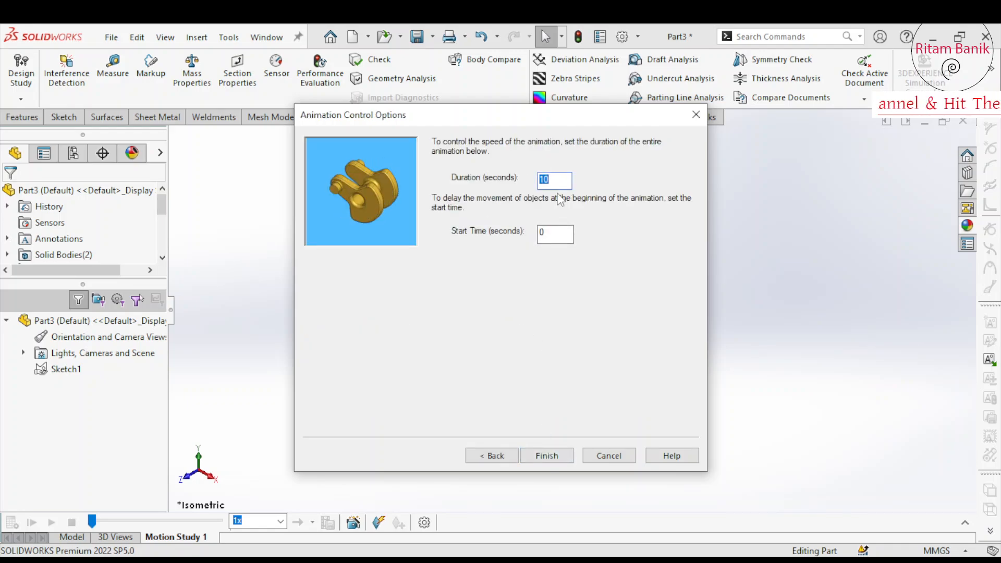
pyautogui.click(564, 235)
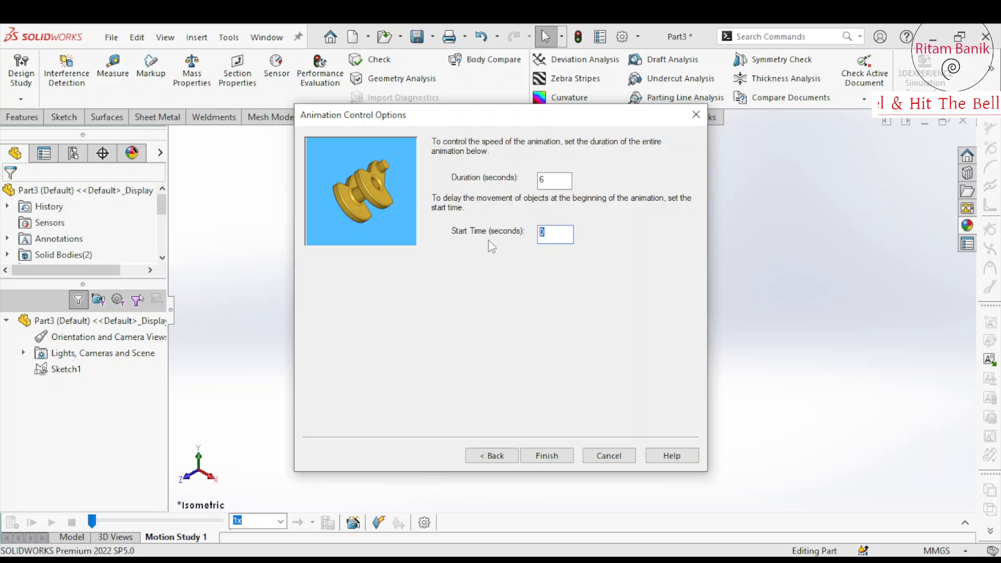
pyautogui.click(547, 455)
# Add a second Rotate model animation with a 6-second duration and a 6-second start time.
pyautogui.click(353, 522)
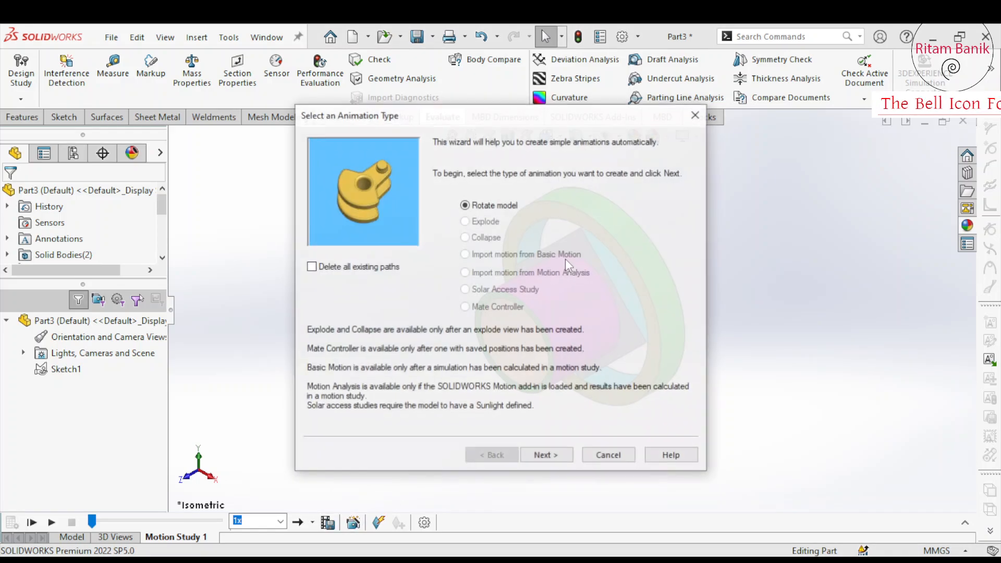
pyautogui.click(545, 456)
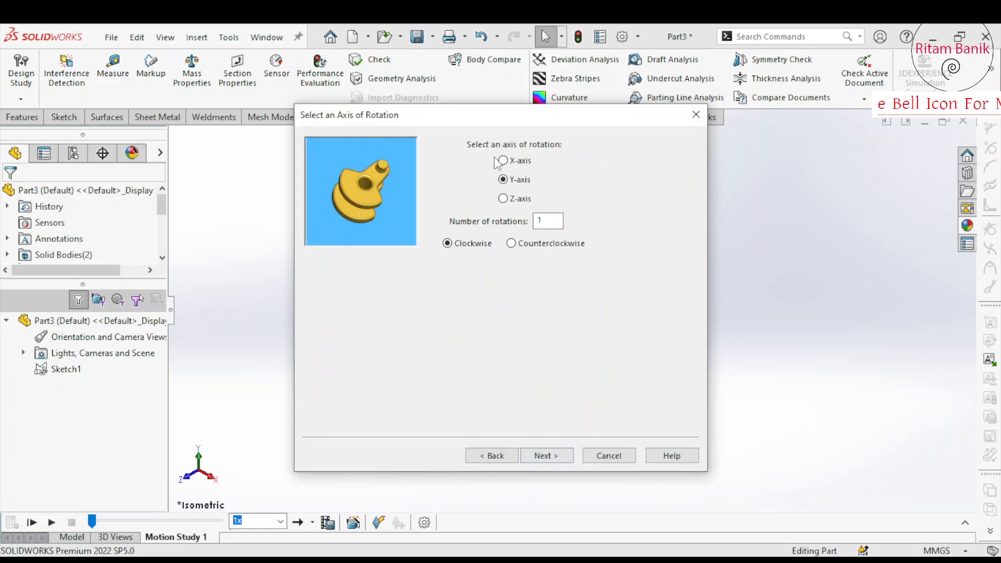
pyautogui.click(545, 456)
pyautogui.click(540, 234)
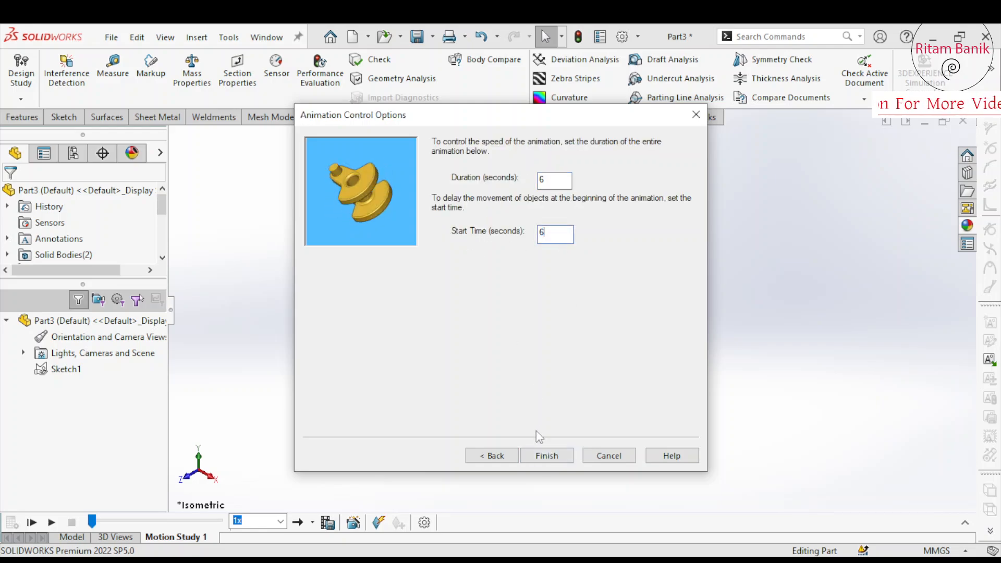
pyautogui.click(547, 456)
# Play back the rotation animation, turn off the view selector cube and replay the animation.
pyautogui.click(51, 523)
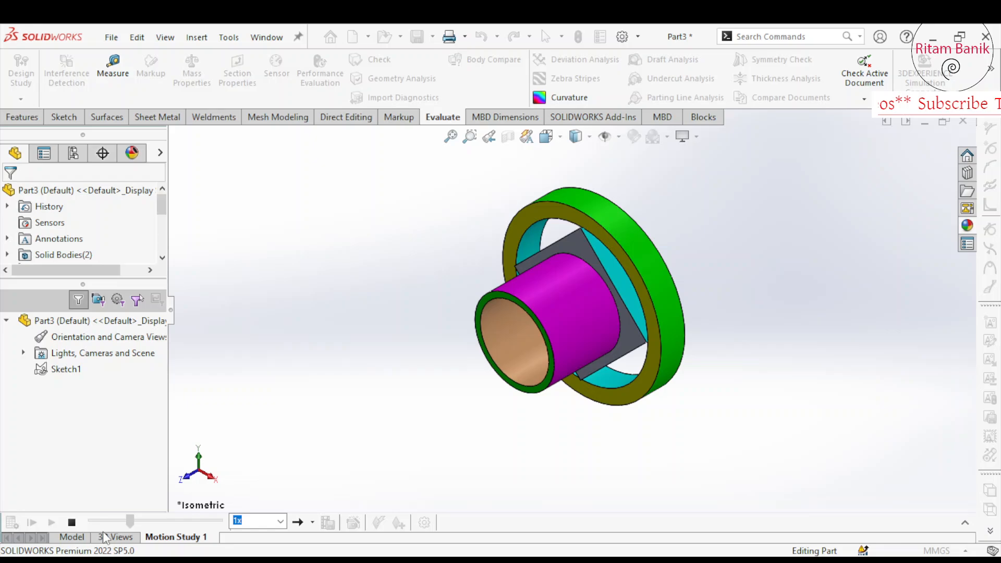
pyautogui.press('space')
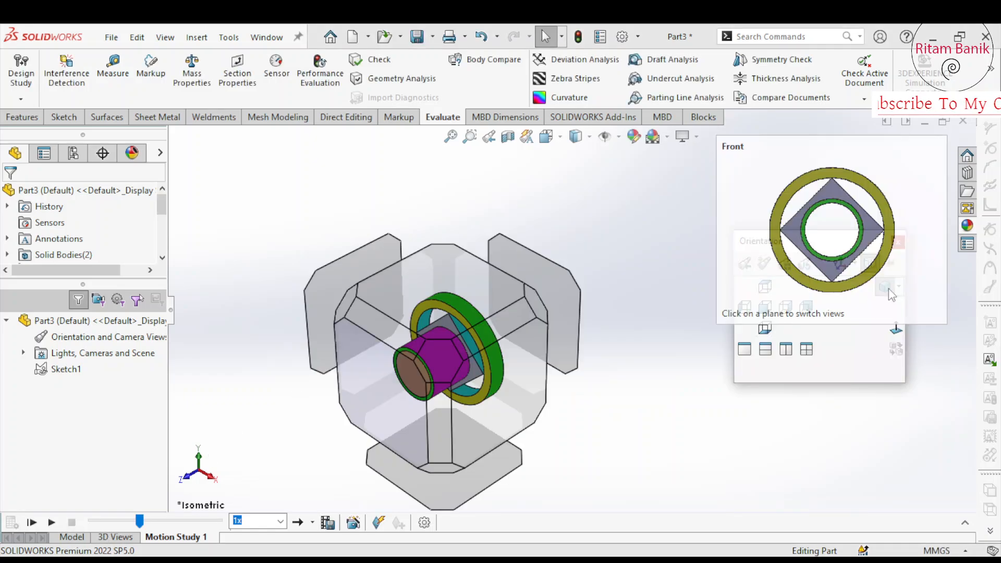
pyautogui.click(886, 293)
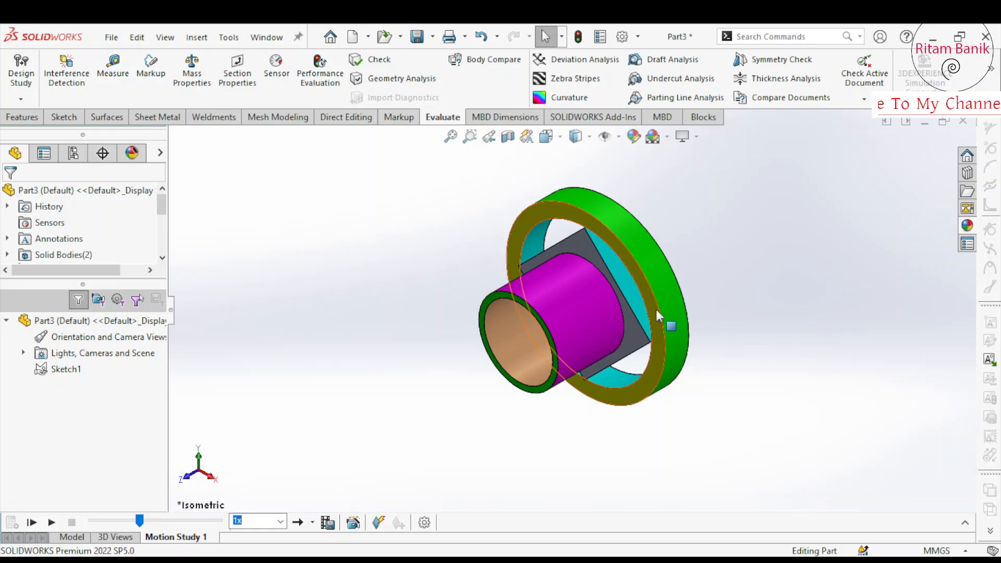
pyautogui.click(681, 285)
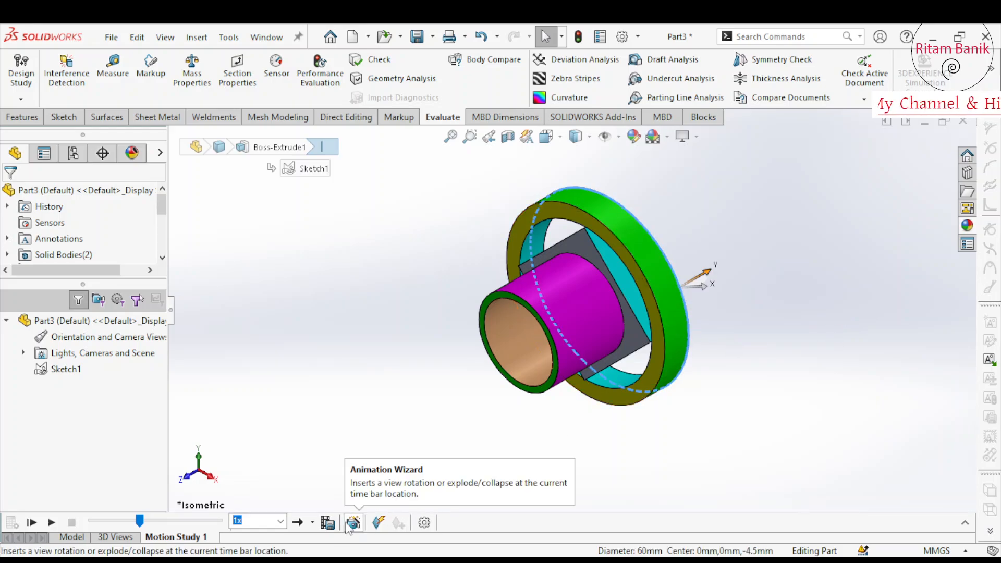
pyautogui.click(51, 522)
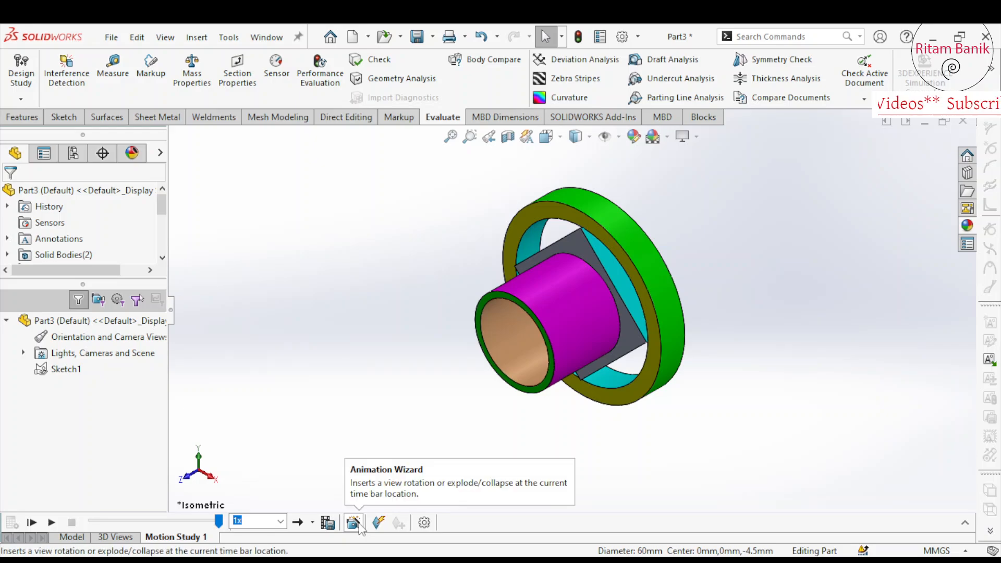
# Expand the motion study timeline and move the 6-second orientation key onto the key that follows it.
pyautogui.click(965, 523)
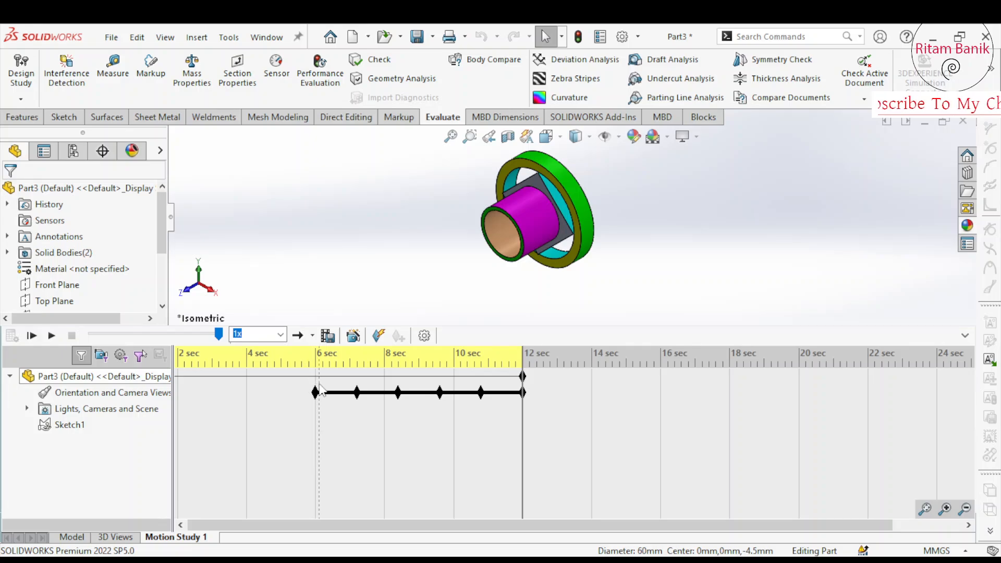
pyautogui.click(523, 376)
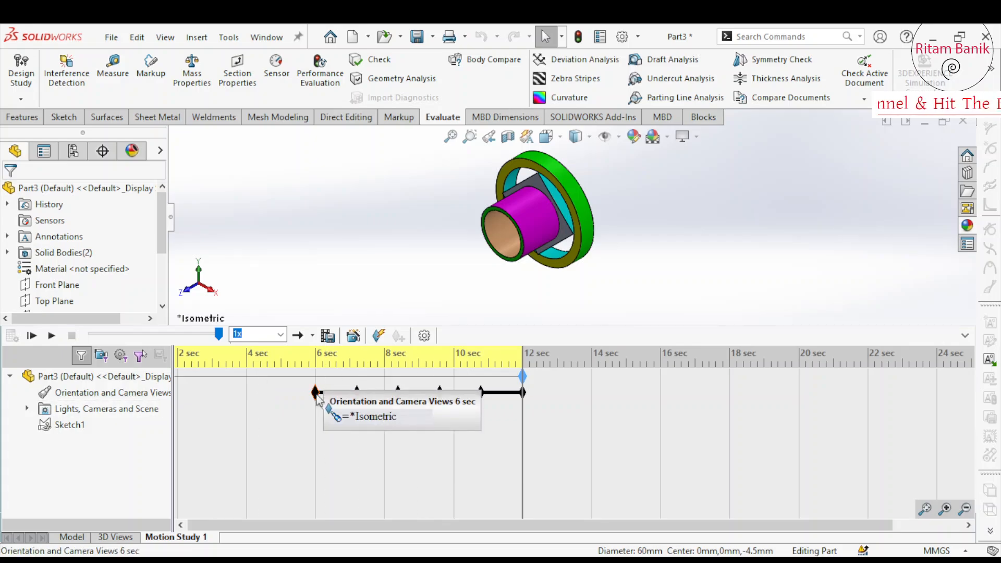
pyautogui.moveTo(318, 398); pyautogui.dragTo(358, 395)
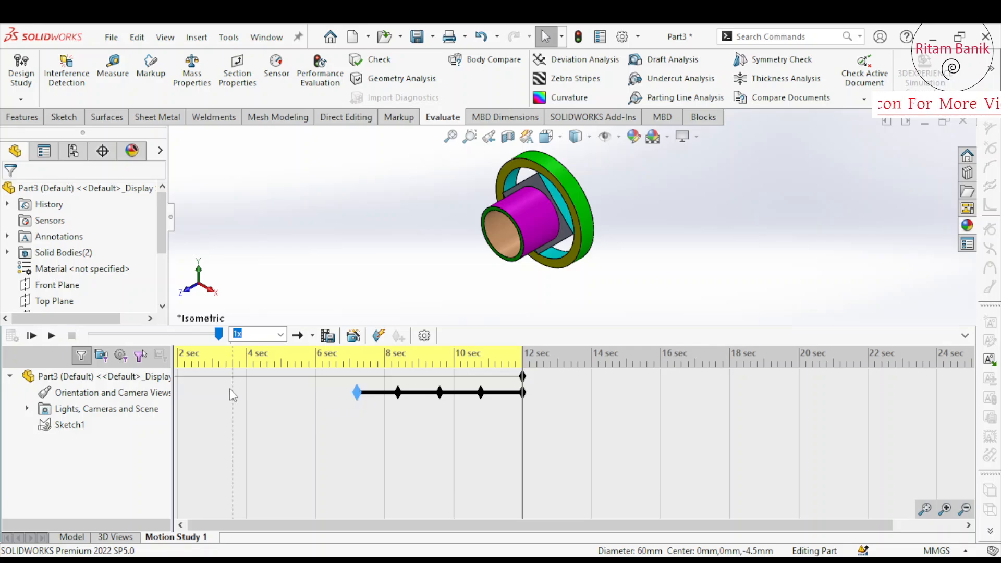
# Add a Rotate model animation with one clockwise turn about the Y-axis, lasting 6 seconds and starting at 0 seconds.
pyautogui.click(180, 377)
pyautogui.click(353, 335)
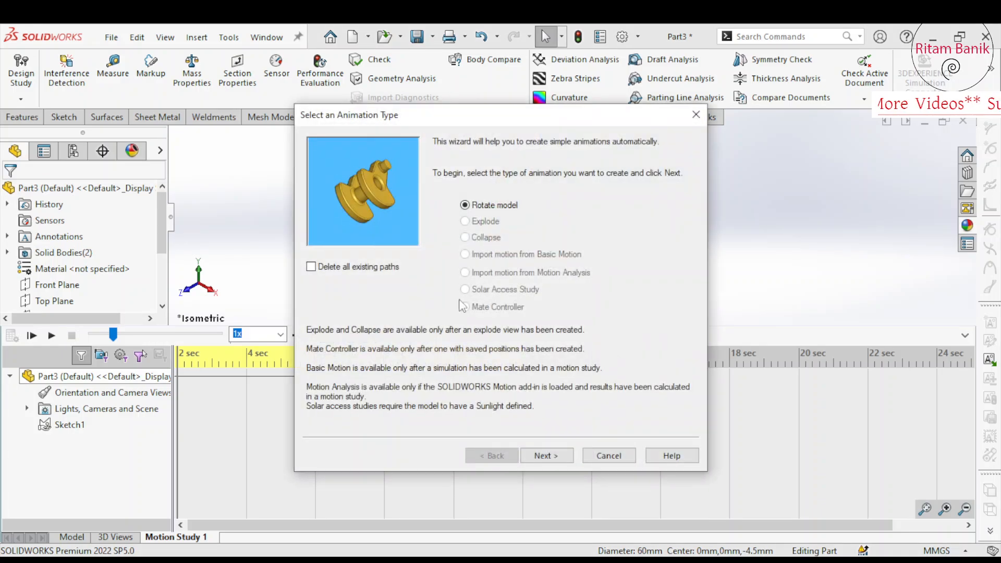
pyautogui.click(547, 455)
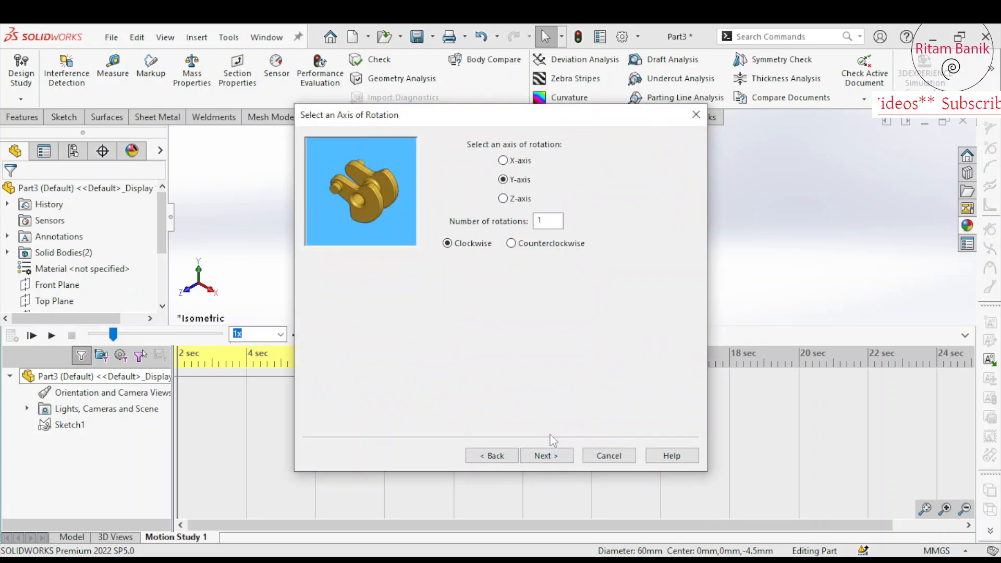
pyautogui.click(560, 455)
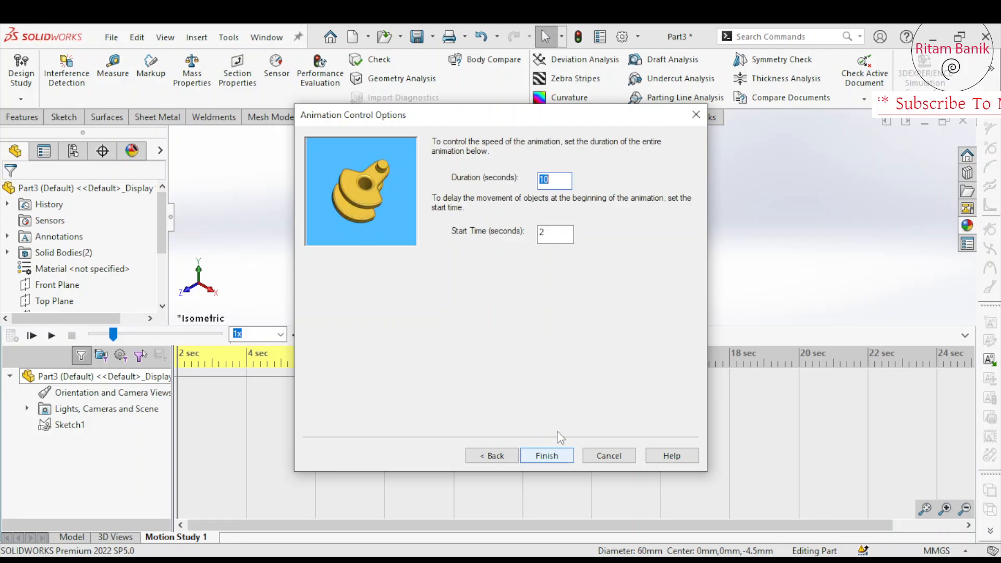
pyautogui.click(545, 181)
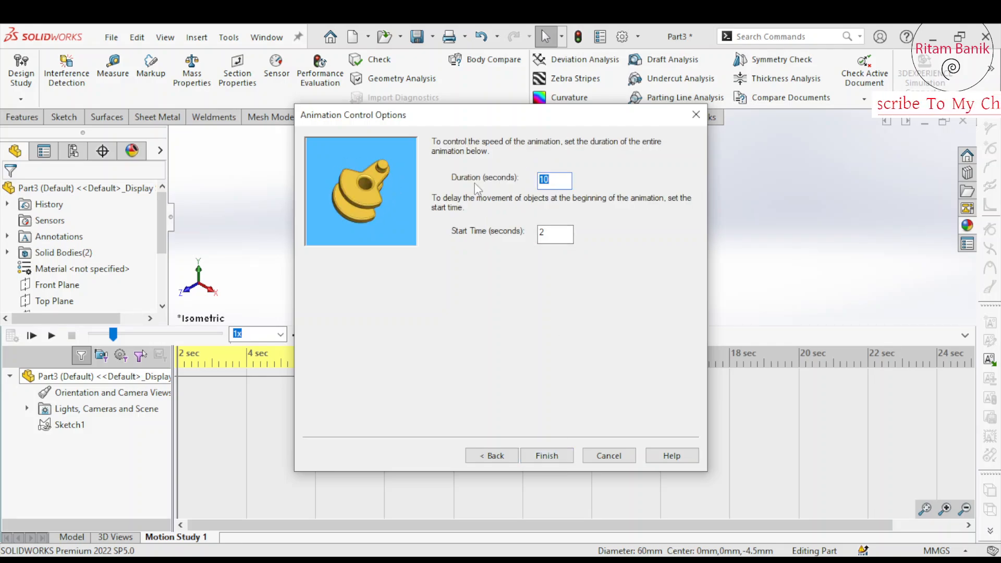
pyautogui.write('2')
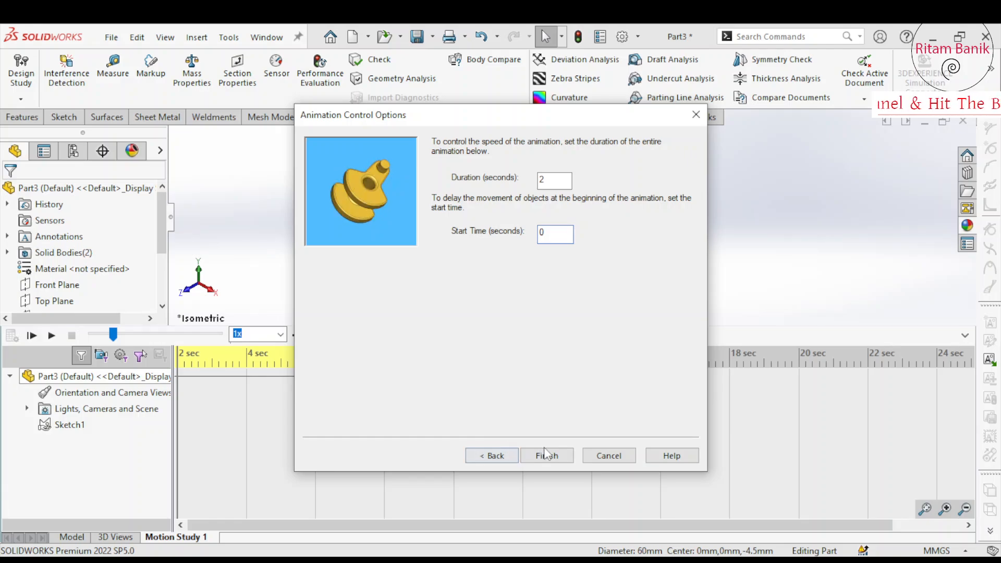
pyautogui.write('0')
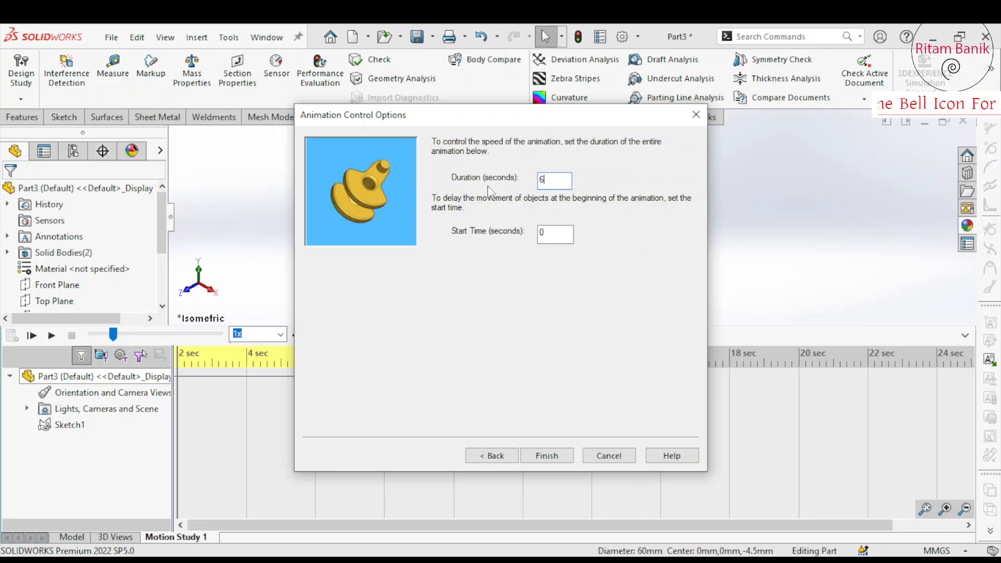
pyautogui.click(561, 458)
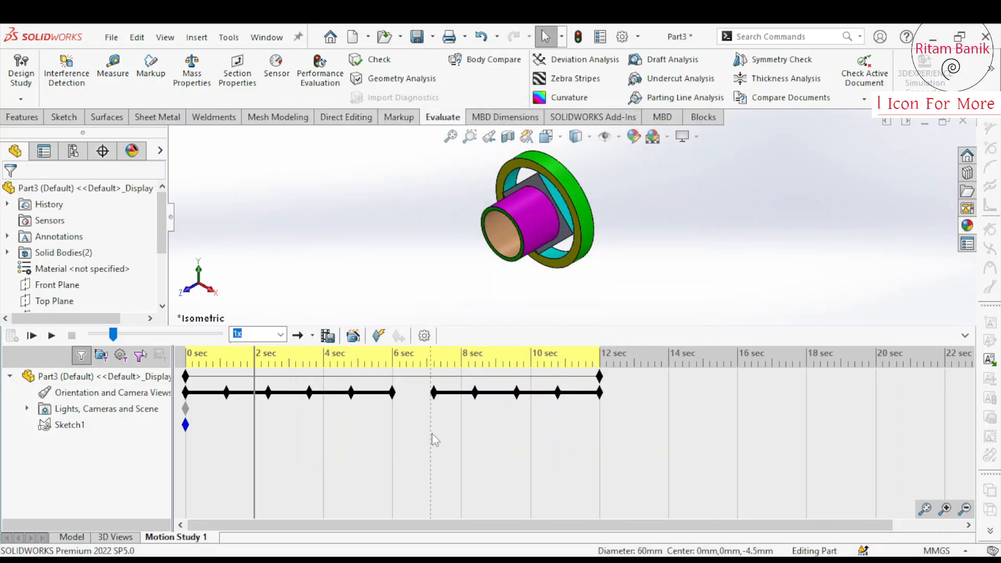
# Move the first orientation key after the timeline gap back to 6 seconds so the two rotations connect.
pyautogui.moveTo(435, 395); pyautogui.dragTo(394, 398)
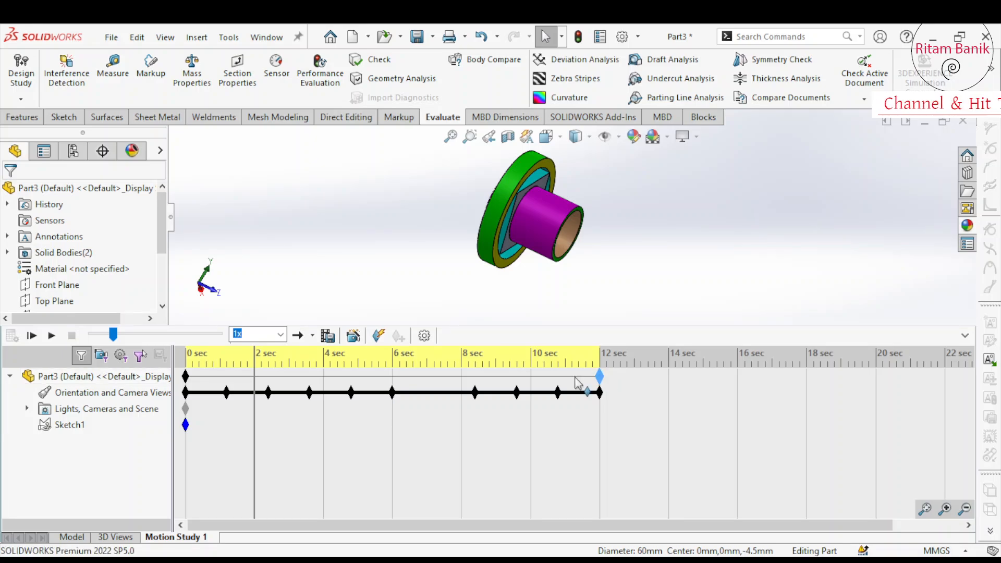
pyautogui.click(599, 378)
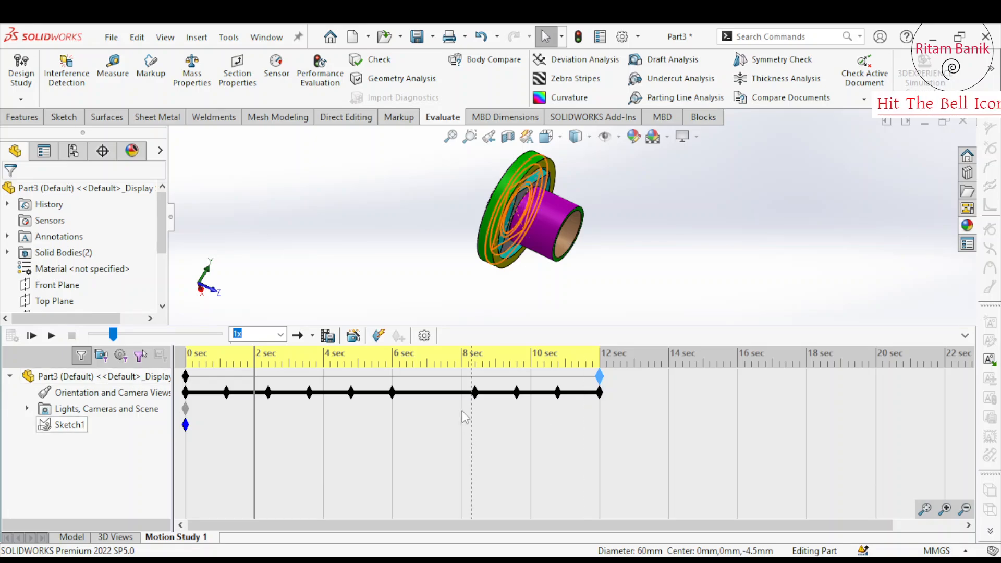
# Play the complete animation with the timeline collapsed and switch from the motion study to 3D Views.
pyautogui.click(51, 336)
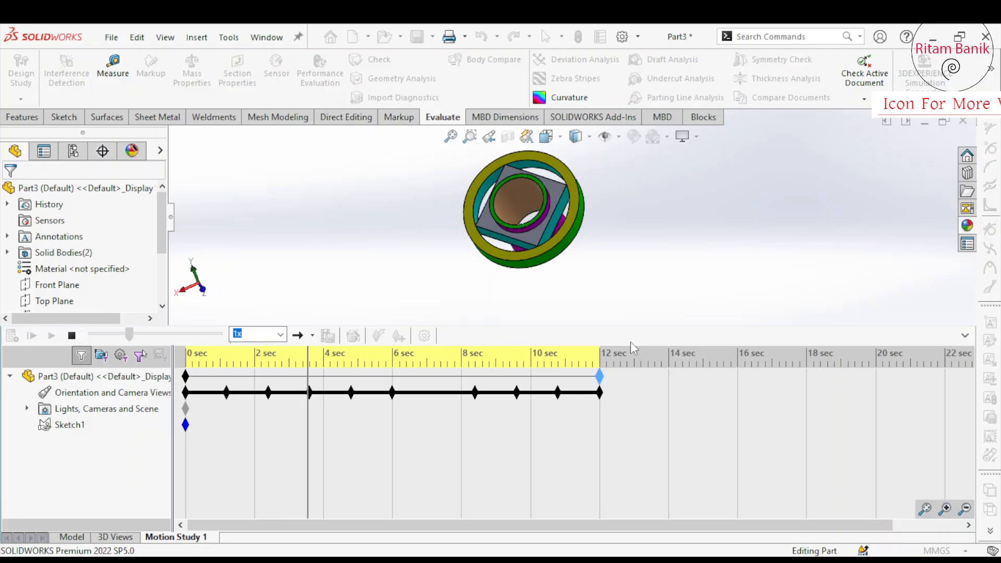
pyautogui.click(965, 335)
pyautogui.click(965, 338)
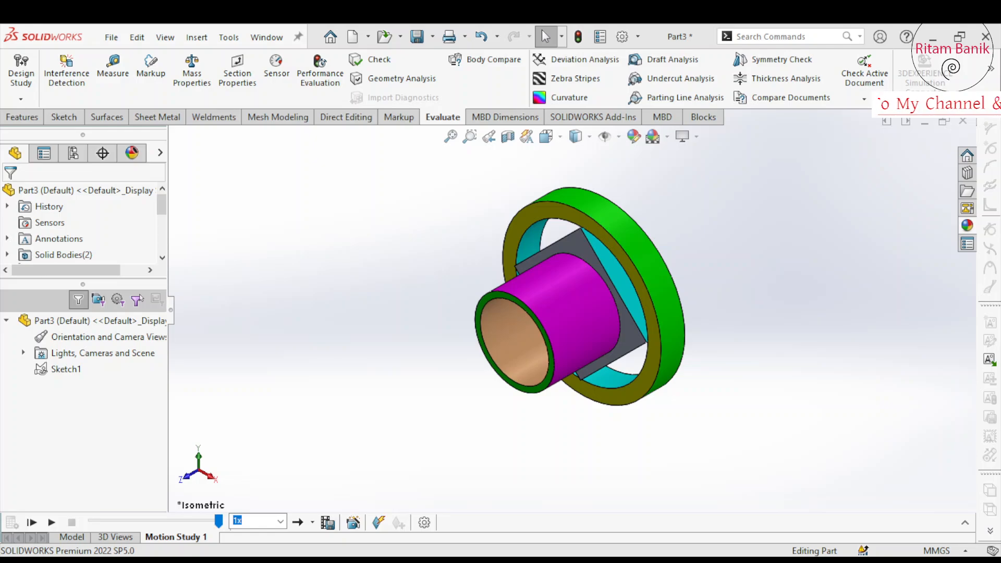
pyautogui.click(96, 537)
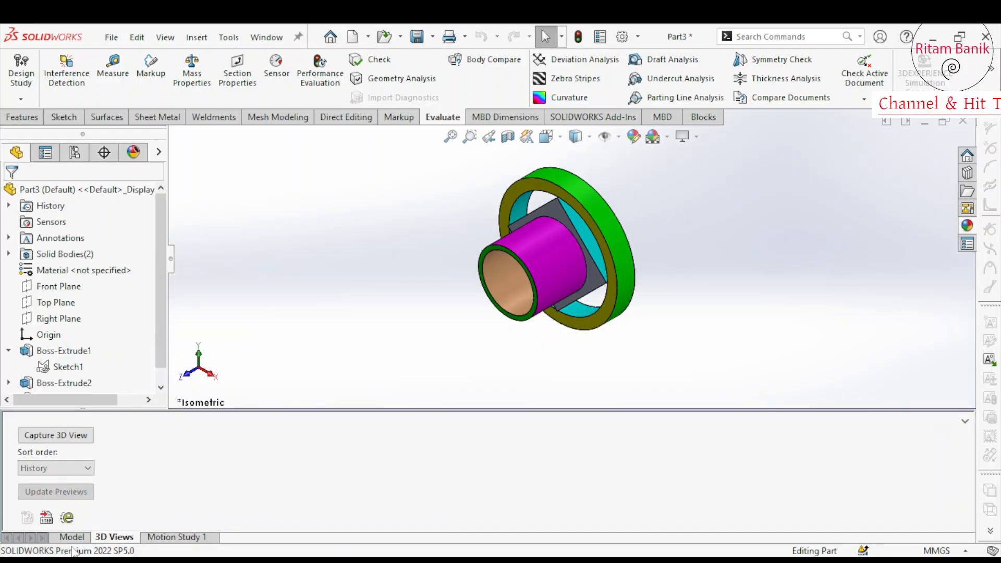